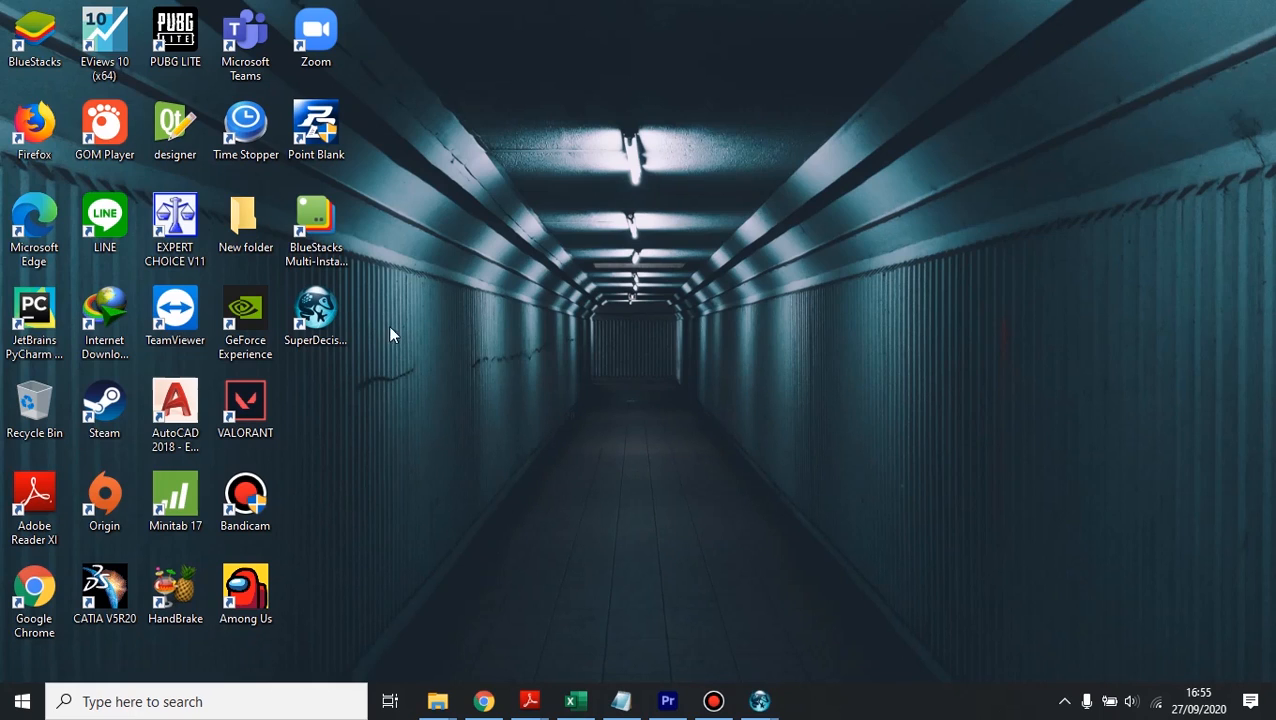
Step: Launch Super Decisions, dismiss the startup tips and maximize the main window
left_click(322, 310)
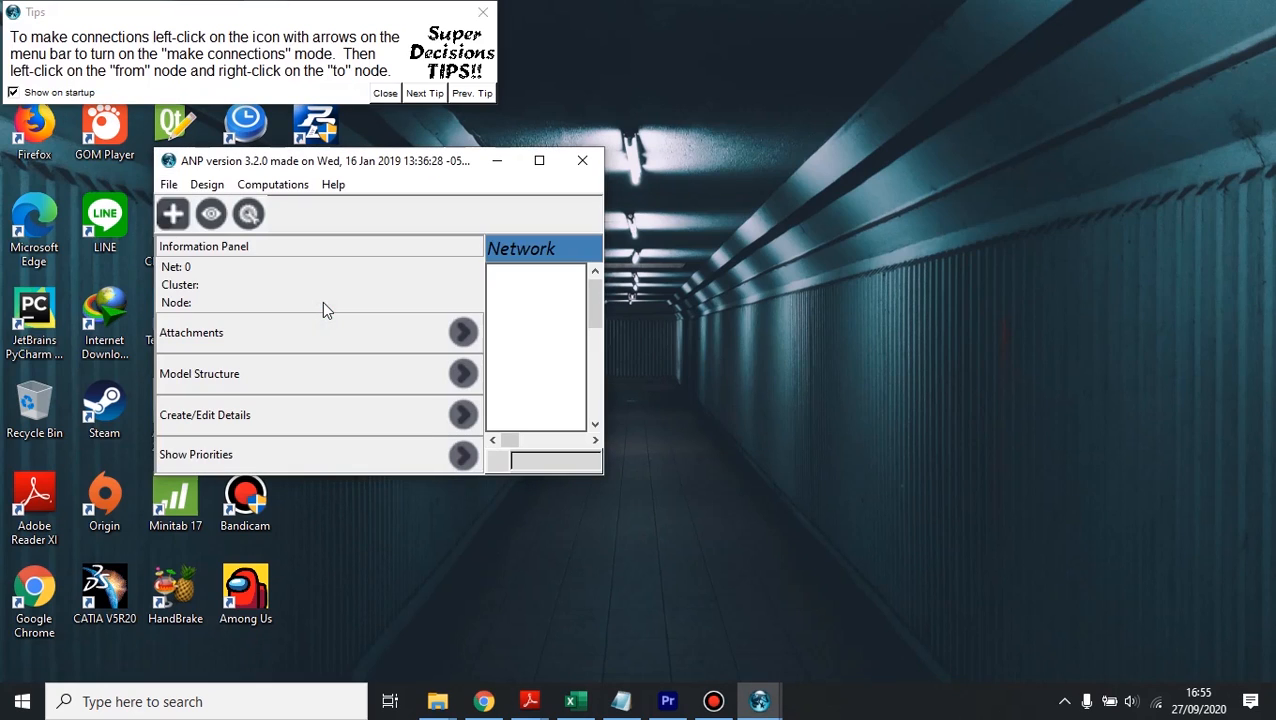
left_click(386, 94)
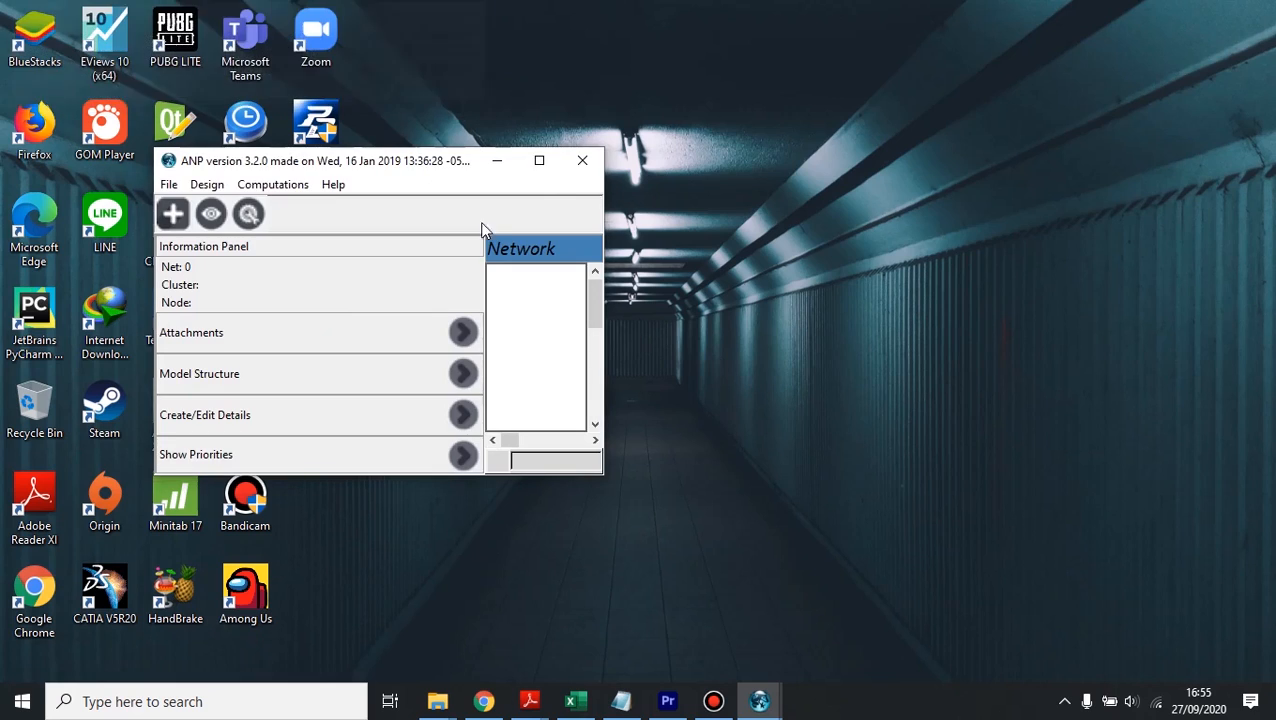
left_click(539, 160)
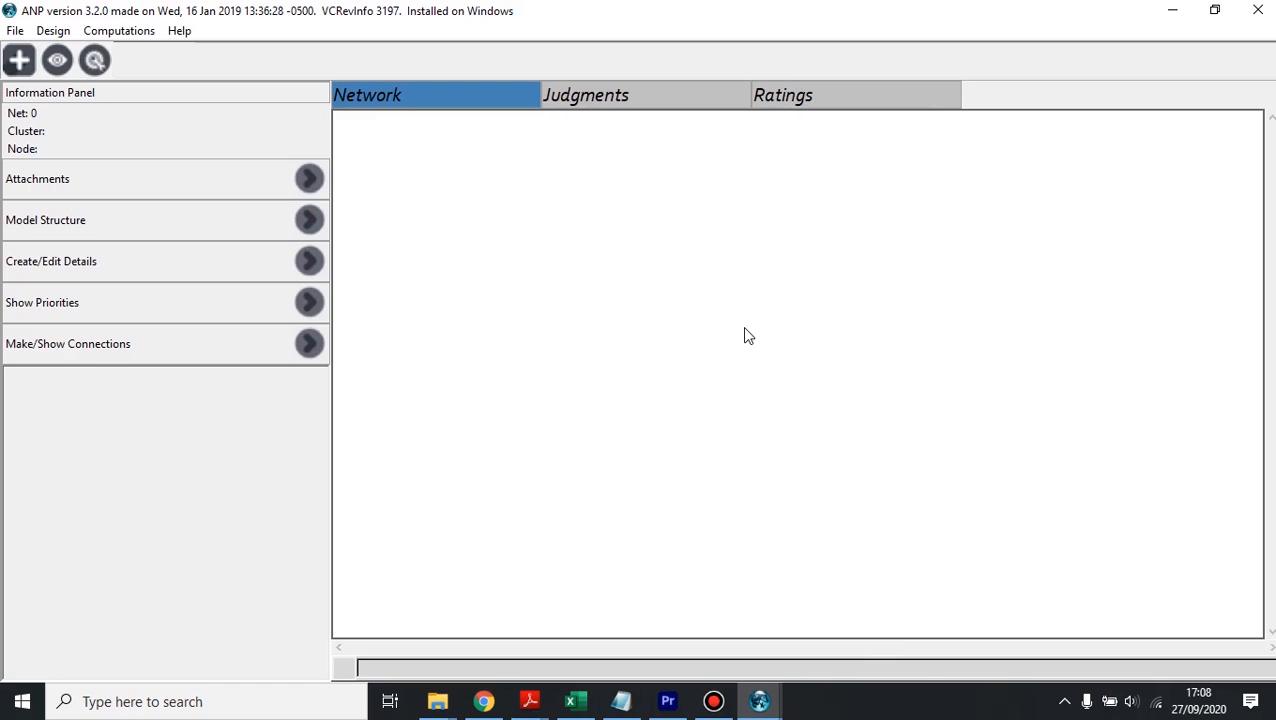
Step: Create a new cluster named "goal" in the network
left_click(19, 63)
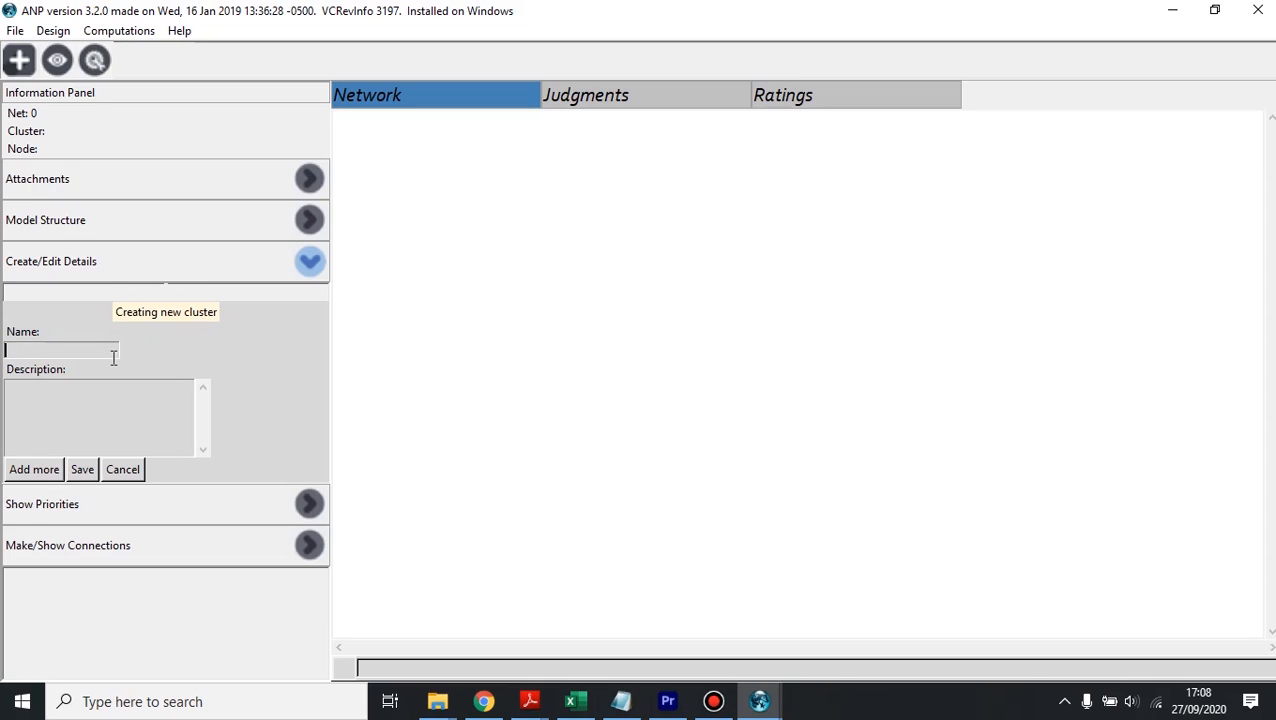
type("goal")
left_click(83, 469)
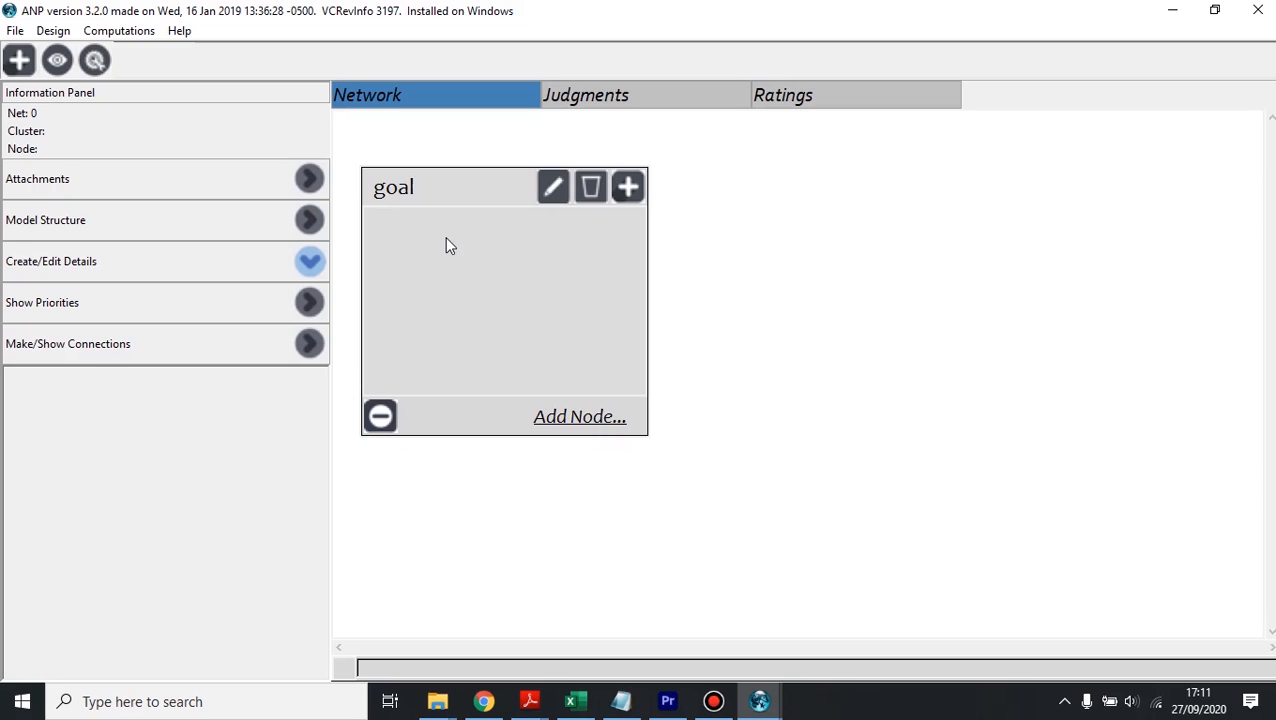
Step: Create two more clusters named "Criteria" and "alternative" in the network
left_click(20, 62)
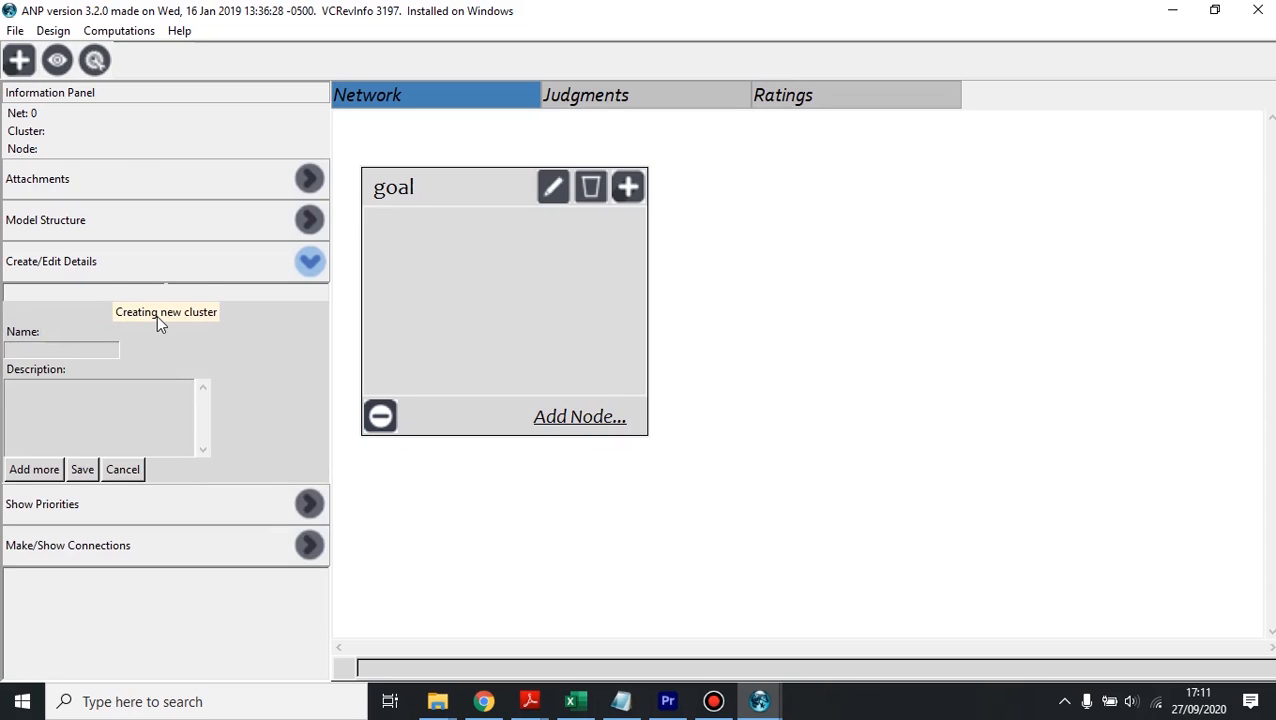
type("Criteria")
left_click(40, 470)
left_click(50, 346)
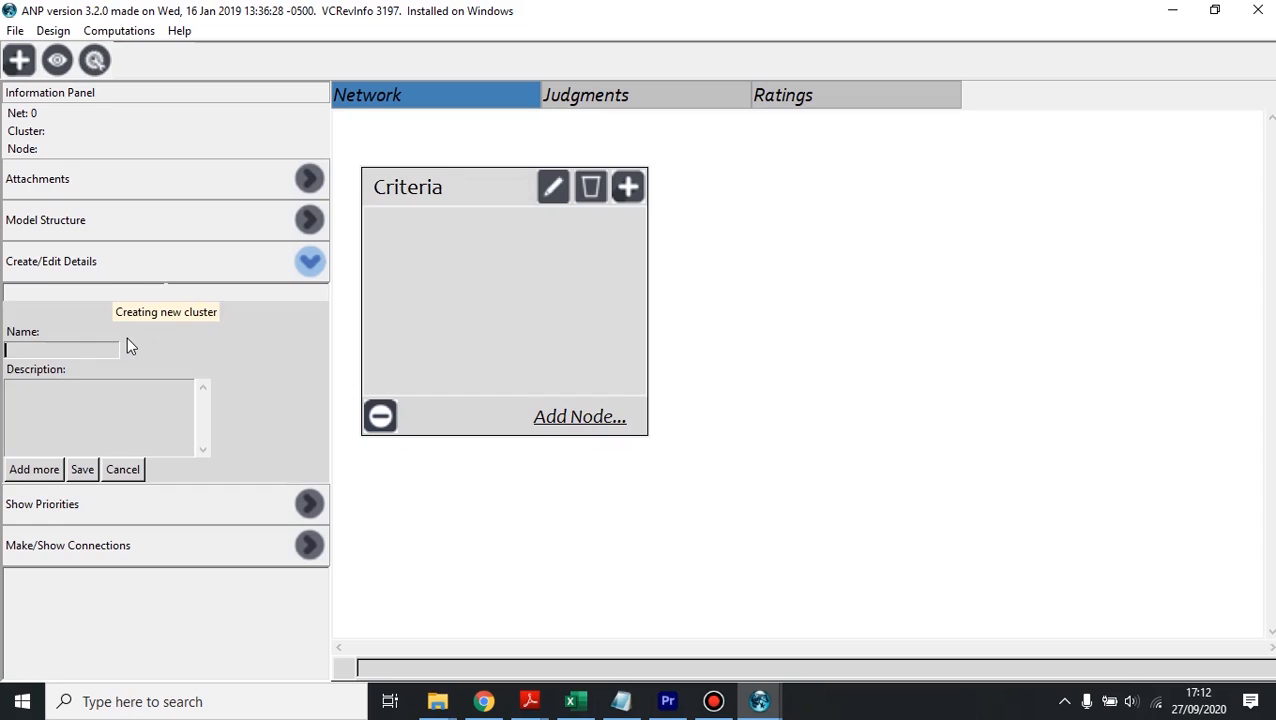
type("alternative")
left_click(88, 467)
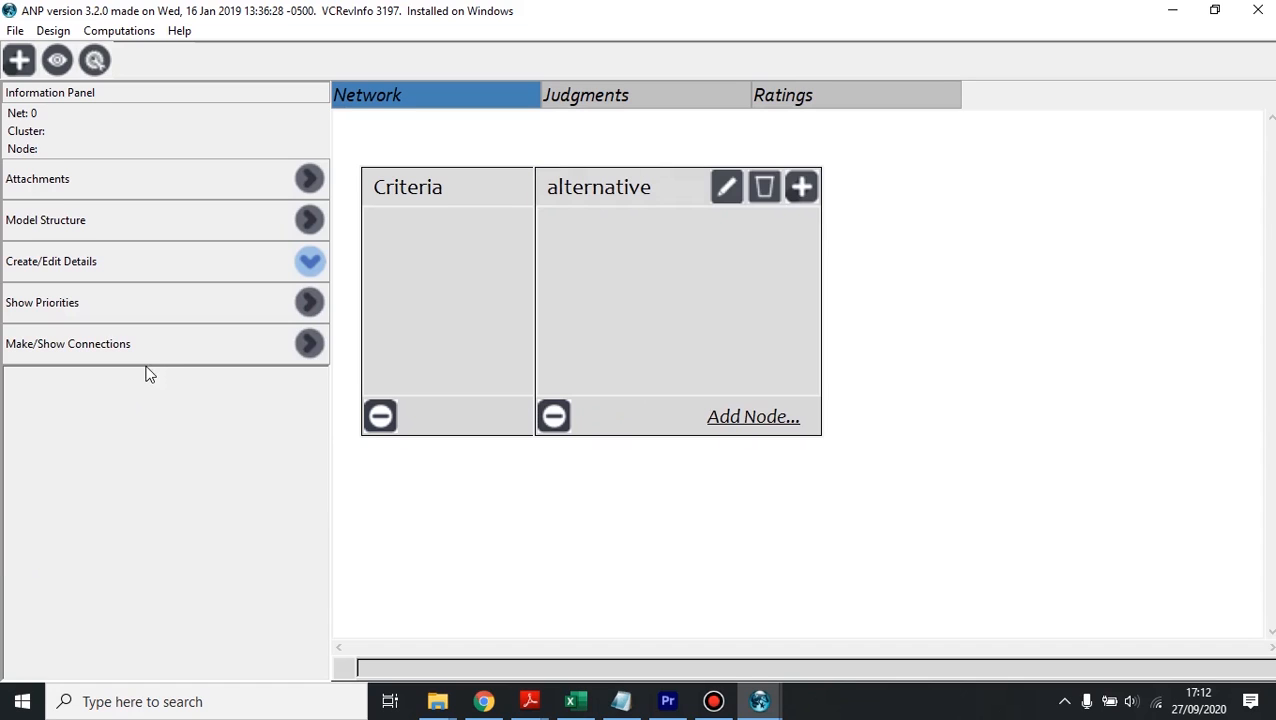
Step: Spread the overlapping clusters apart, with goal and alternative at opposite sides and Criteria lower between them
left_click_drag(633, 186, 916, 212)
left_click_drag(472, 190, 690, 203)
left_click_drag(910, 220, 1058, 205)
left_click_drag(680, 205, 752, 206)
mouse_move(998, 198)
left_mouse_down()
mouse_move(1040, 194)
mouse_move(1000, 197)
left_mouse_up()
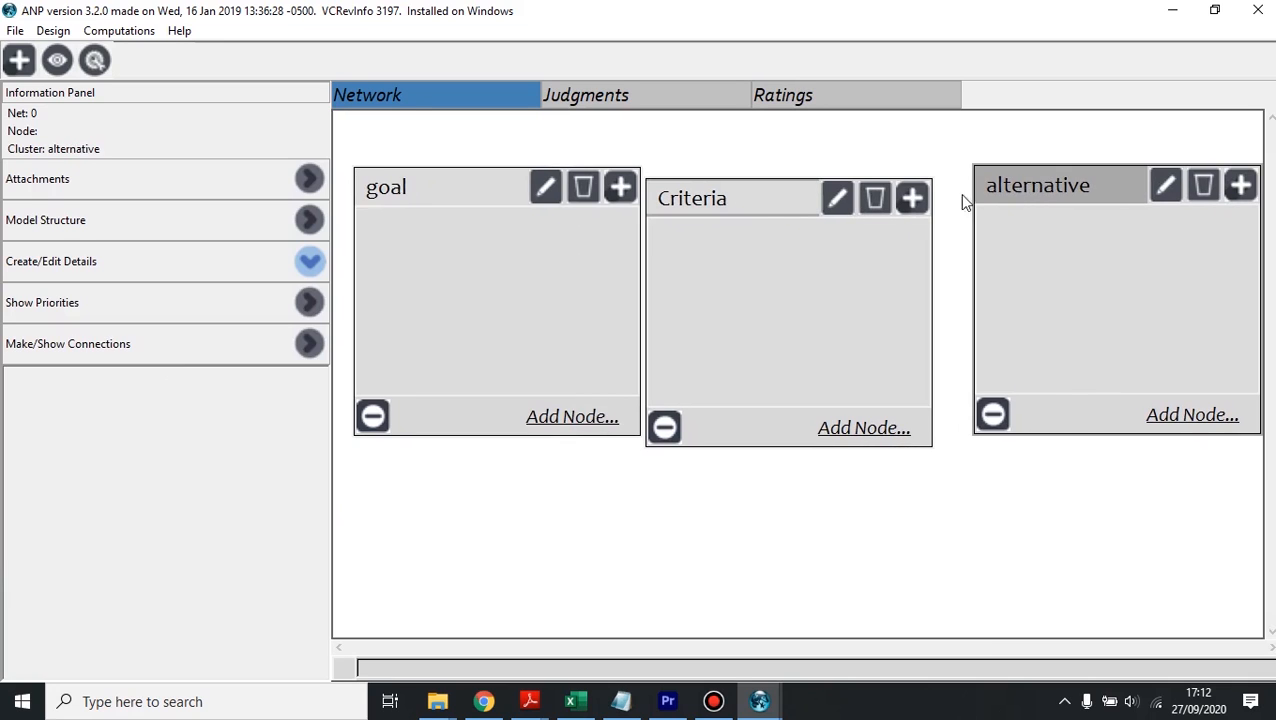
left_click_drag(735, 199, 790, 358)
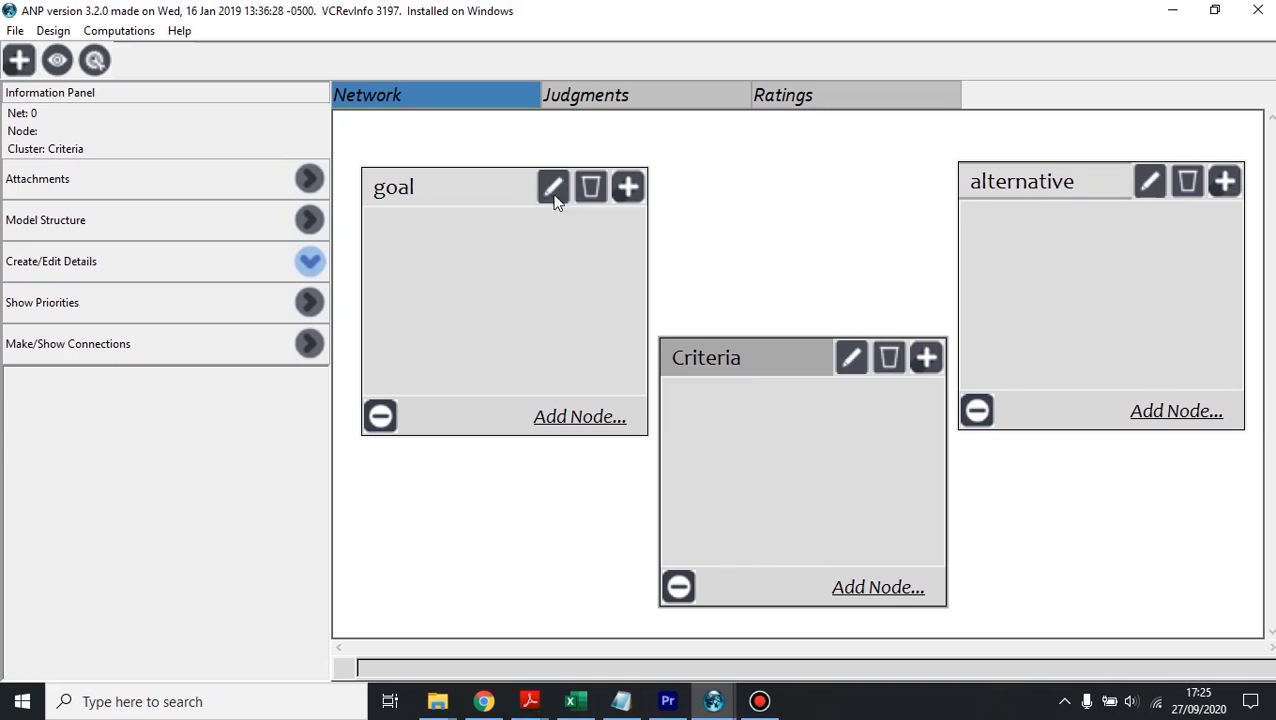
Step: Add a node named "Milih Dosbing" to the goal cluster
left_click(580, 417)
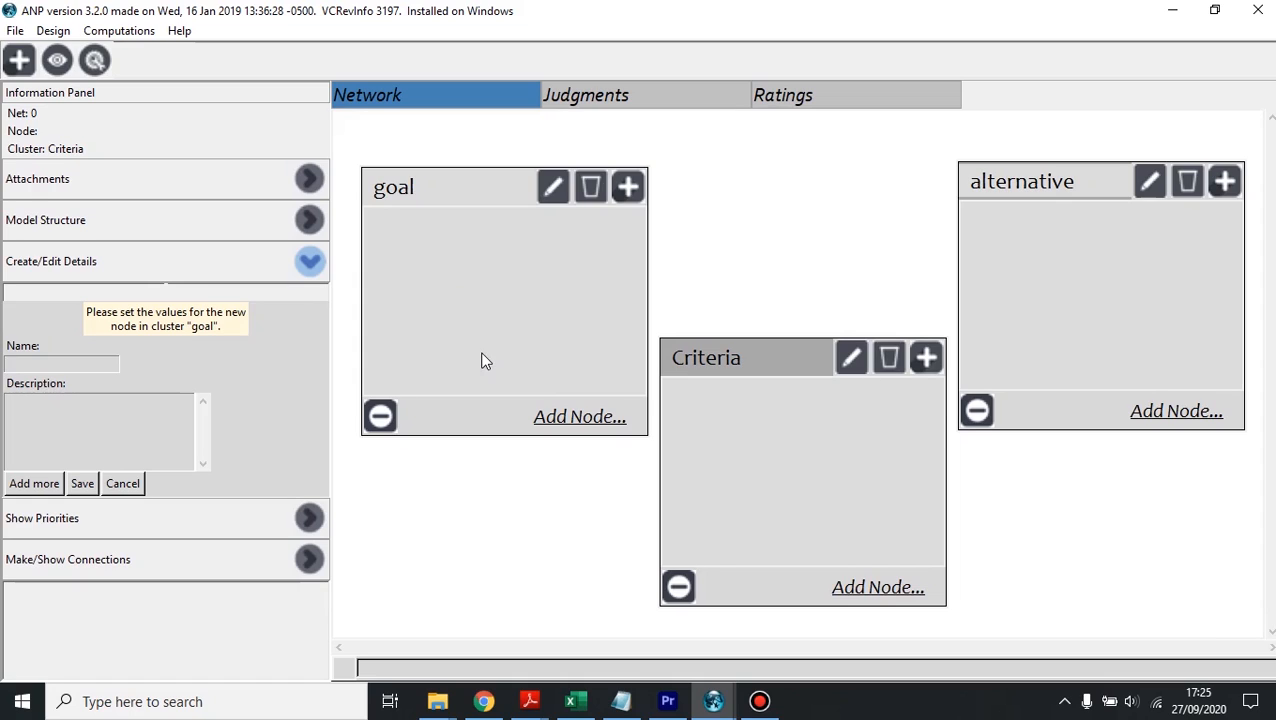
type("Milih Dosbing")
left_click(82, 484)
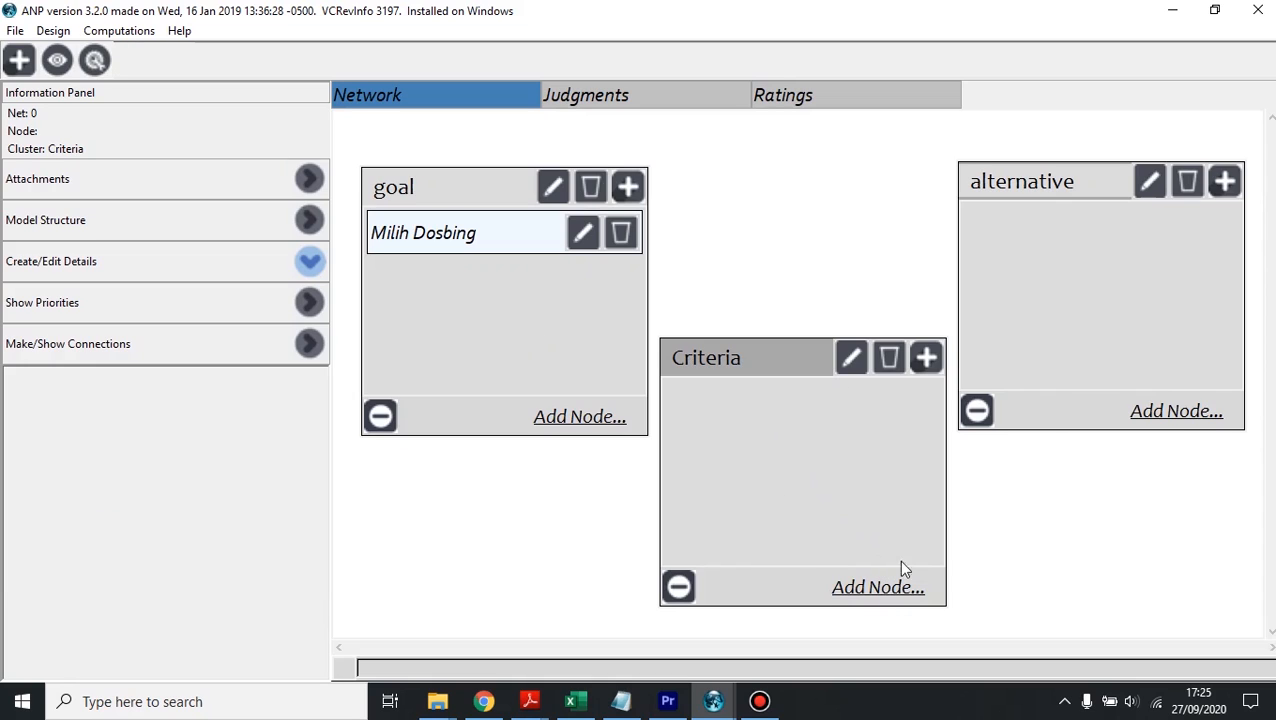
Step: Add the nodes "Ramah", "Mudah ditemui" and "Penyayang" to the Criteria cluster
left_click(876, 585)
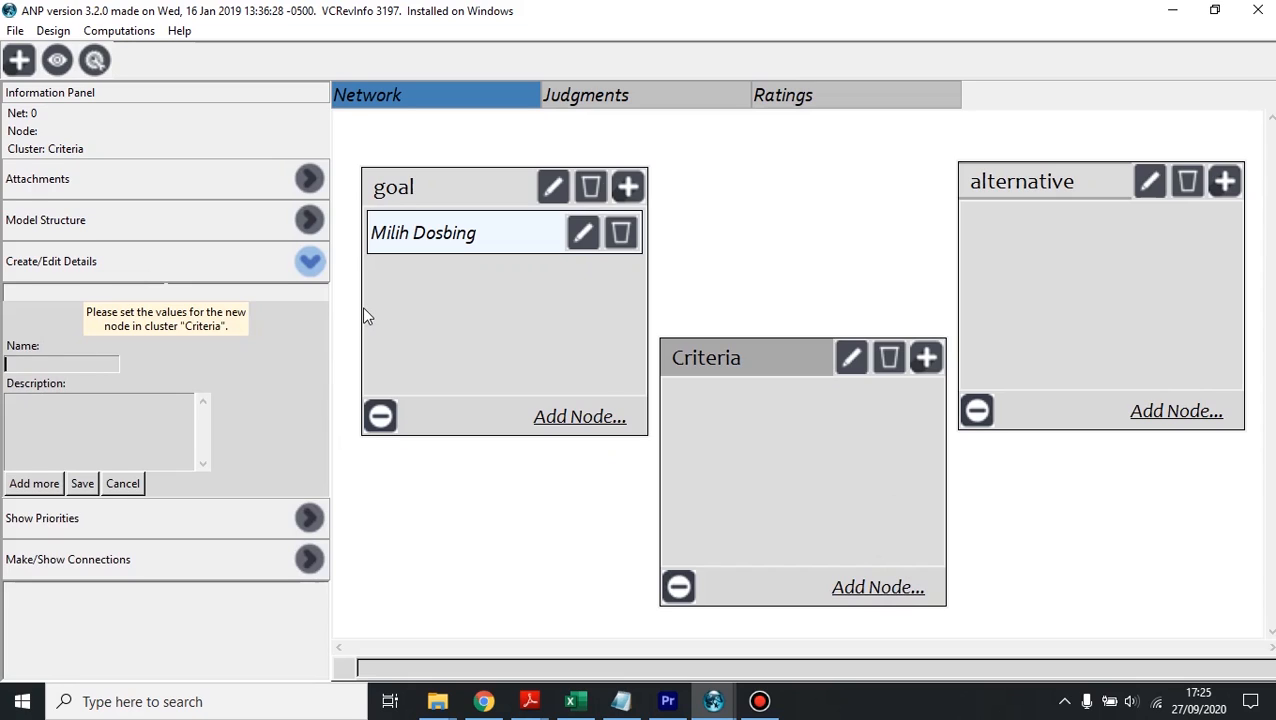
type("Ramah")
left_click(33, 485)
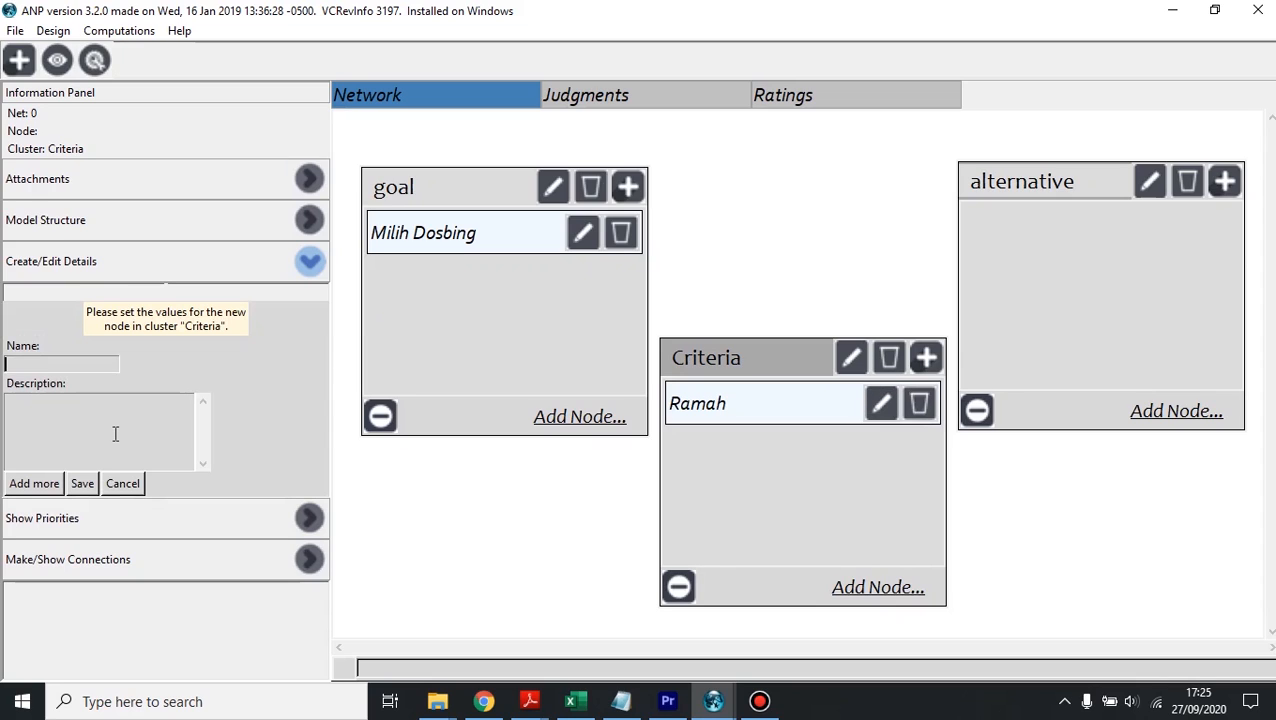
type("Mudah ditemui")
left_click(33, 485)
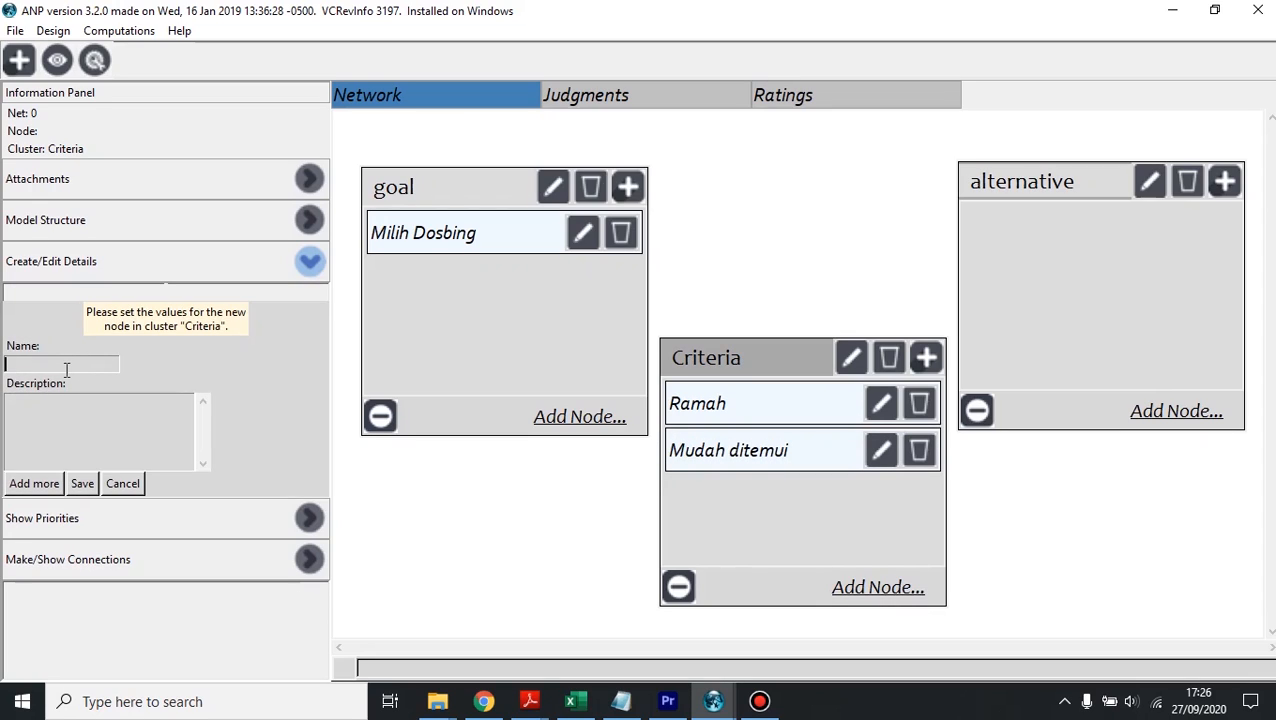
type("Penyayang")
left_click(82, 488)
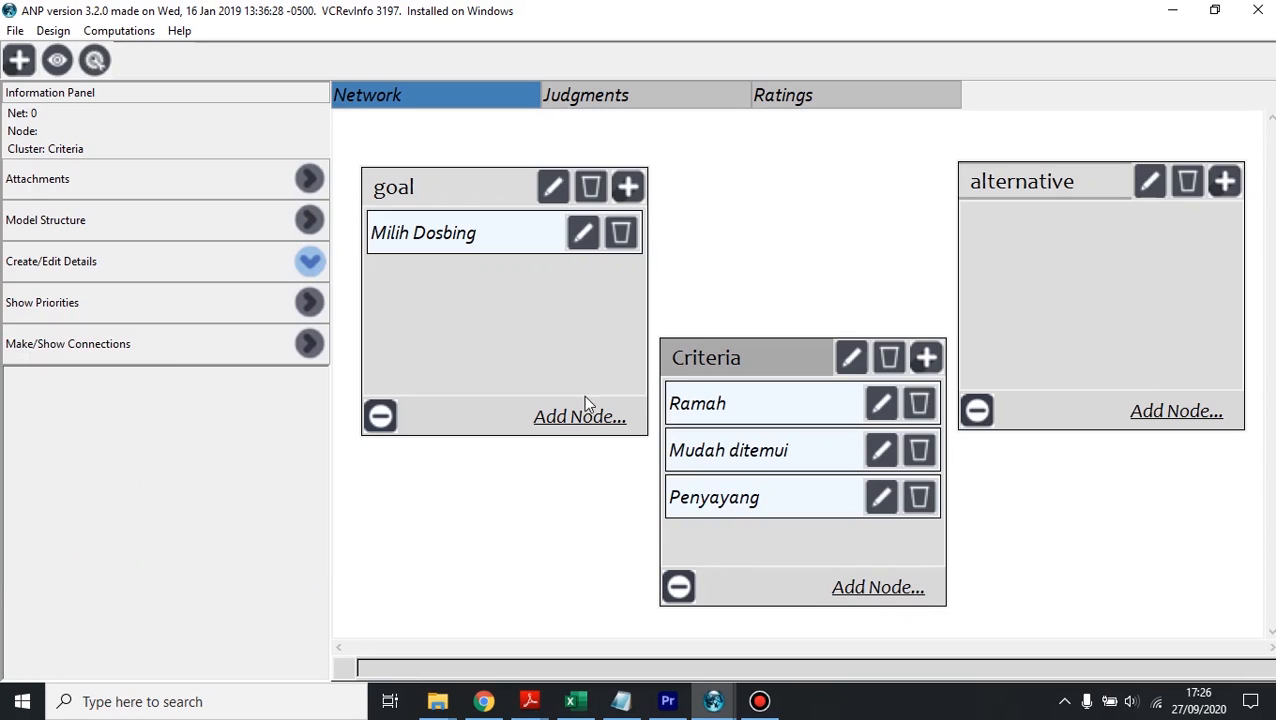
Step: Add the nodes "Dosen1", "Donsen 2" and "Dosen 3" to the alternative cluster
left_click(1188, 412)
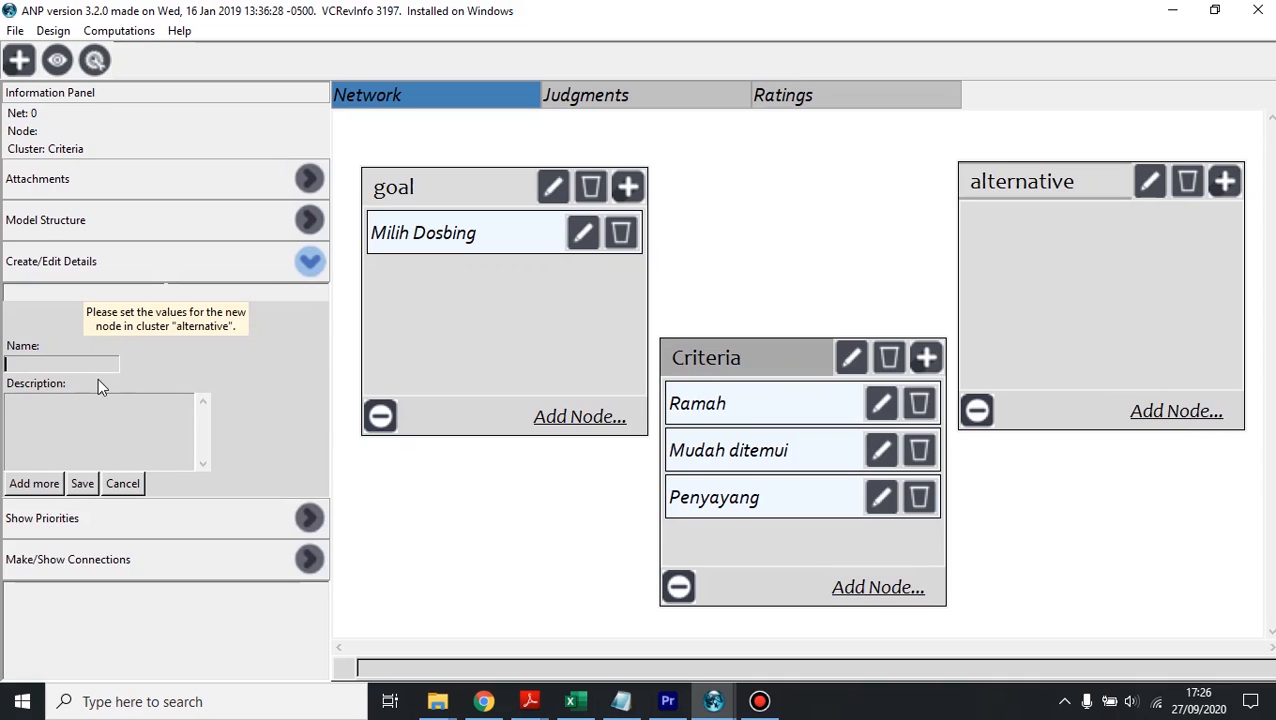
type("Dosen1")
left_click(28, 485)
type("Donsen 2")
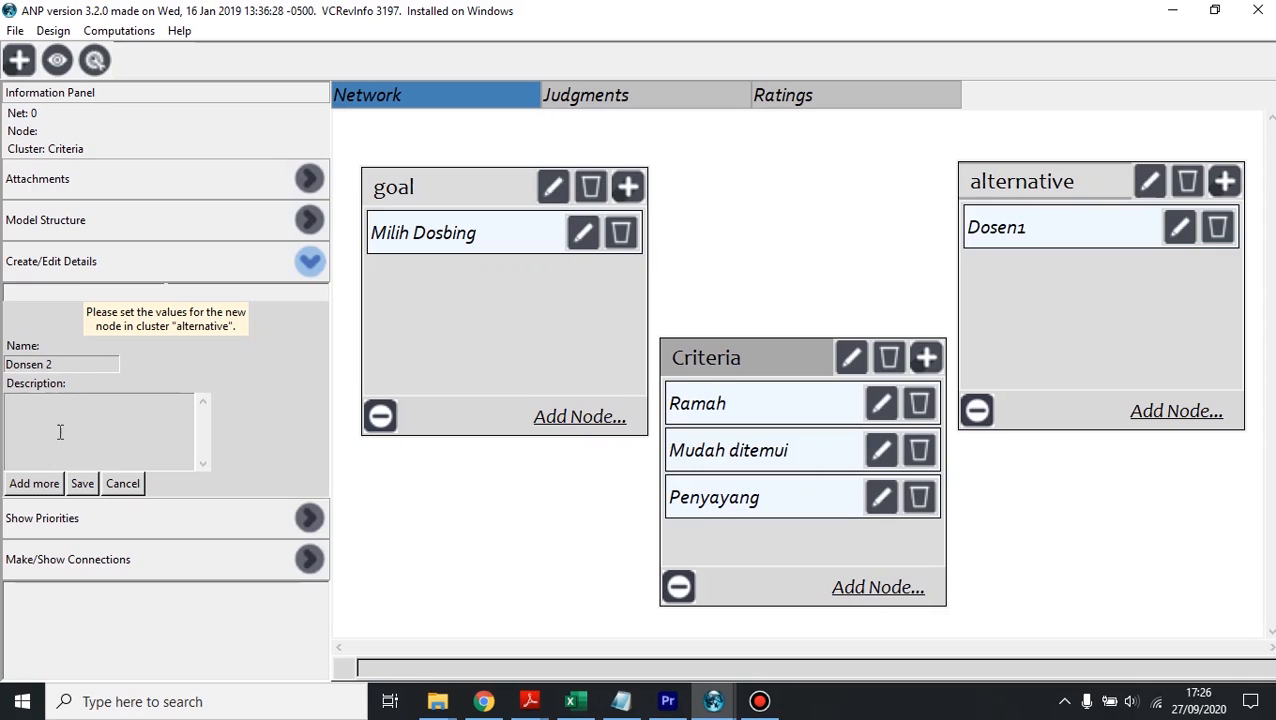
left_click(50, 483)
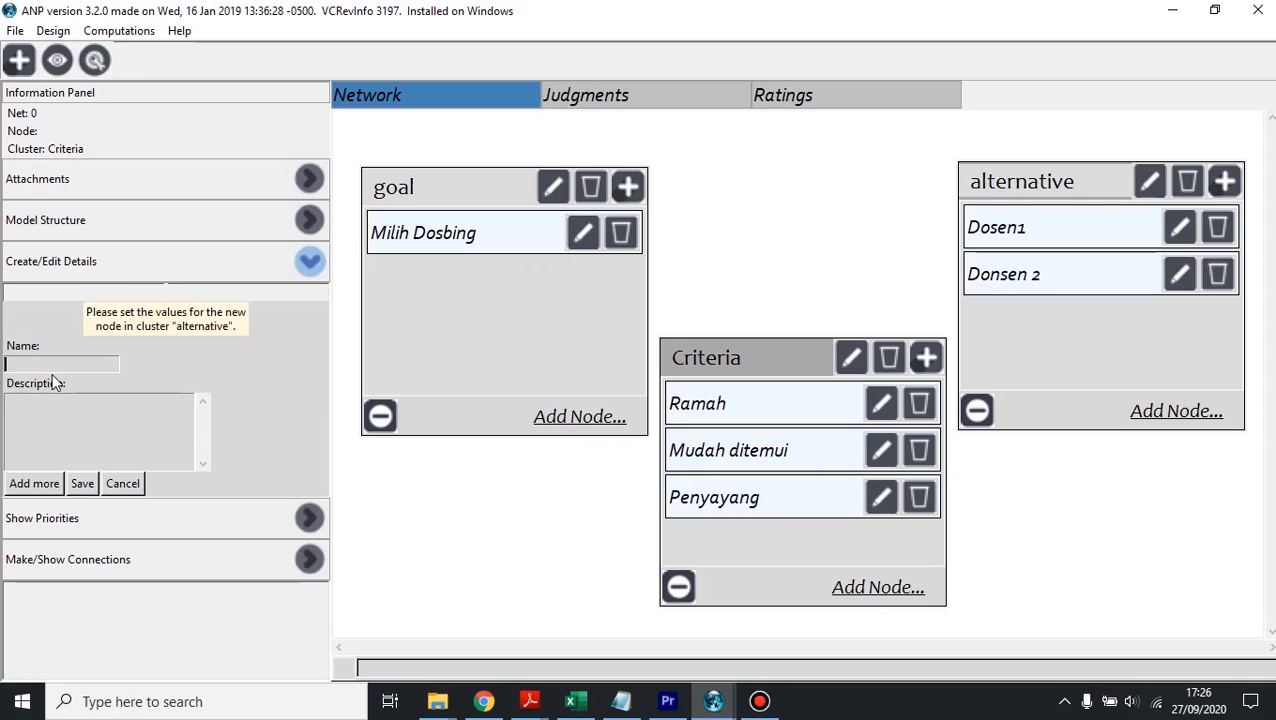
type("Dosen 3")
left_click(83, 484)
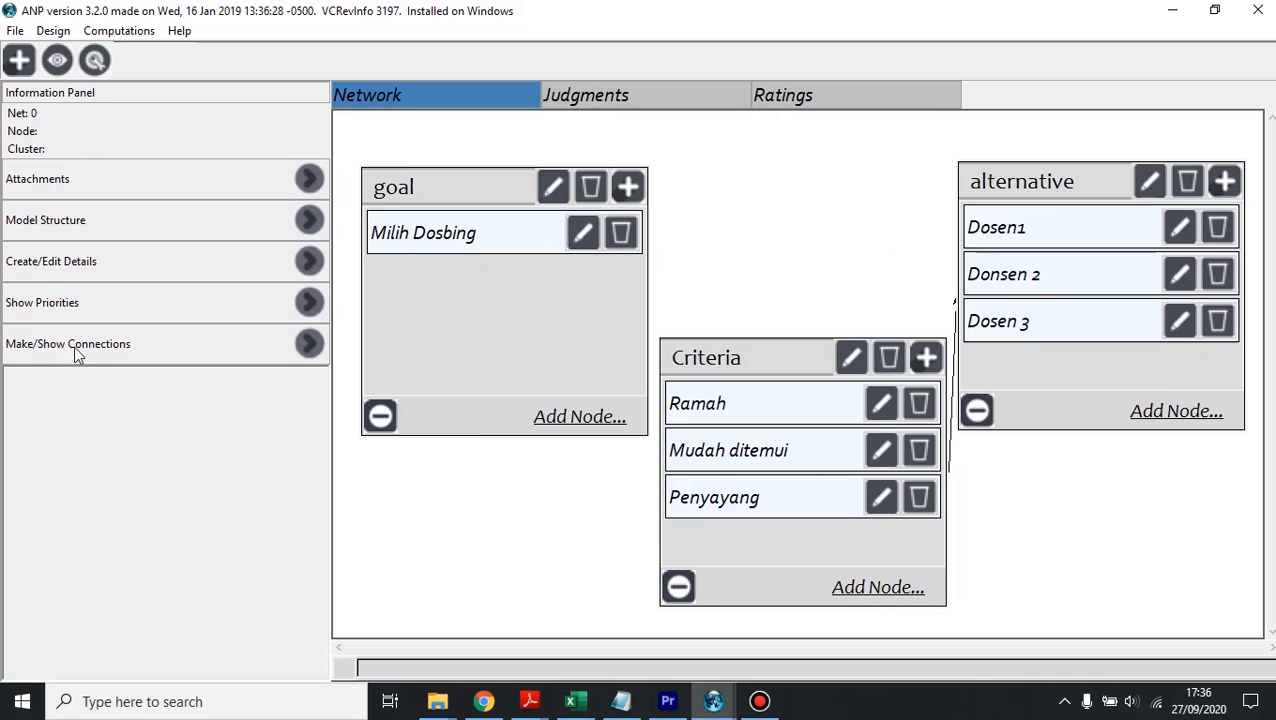
Step: Connect the Milih Dosbing node to Mudah ditemui, Penyayang and Ramah in the Criteria cluster
left_click(309, 345)
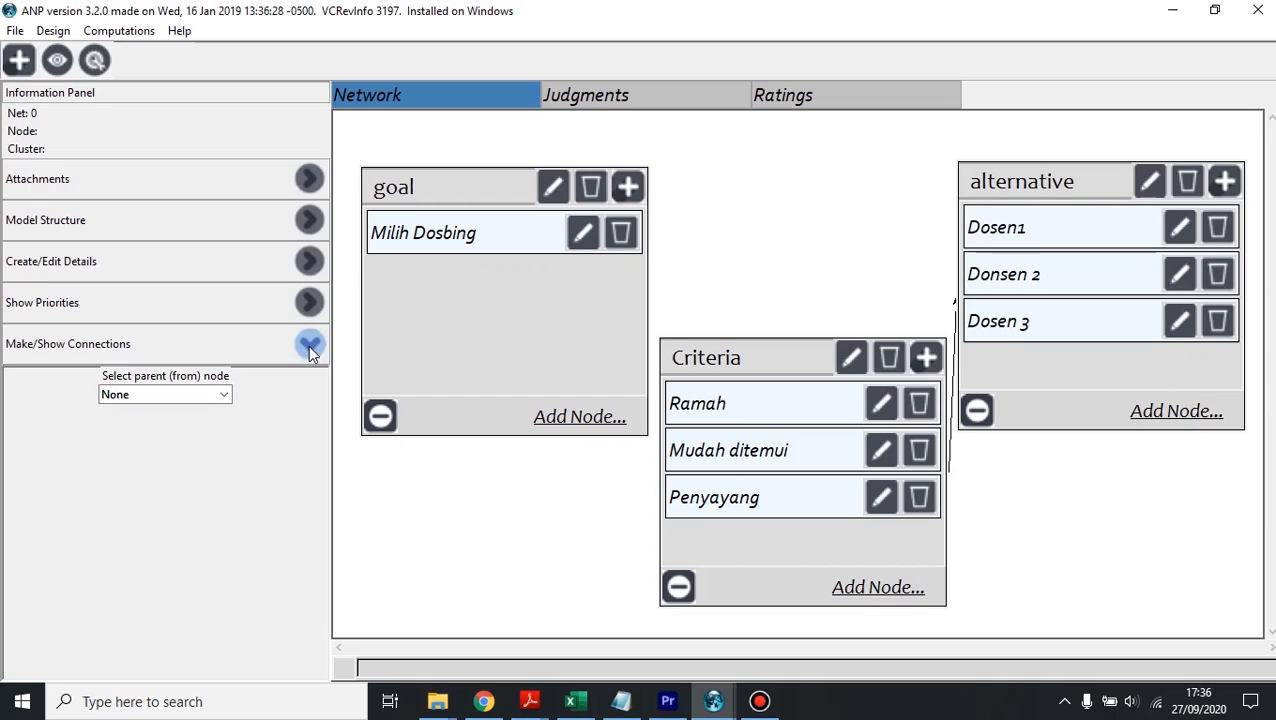
left_click(204, 396)
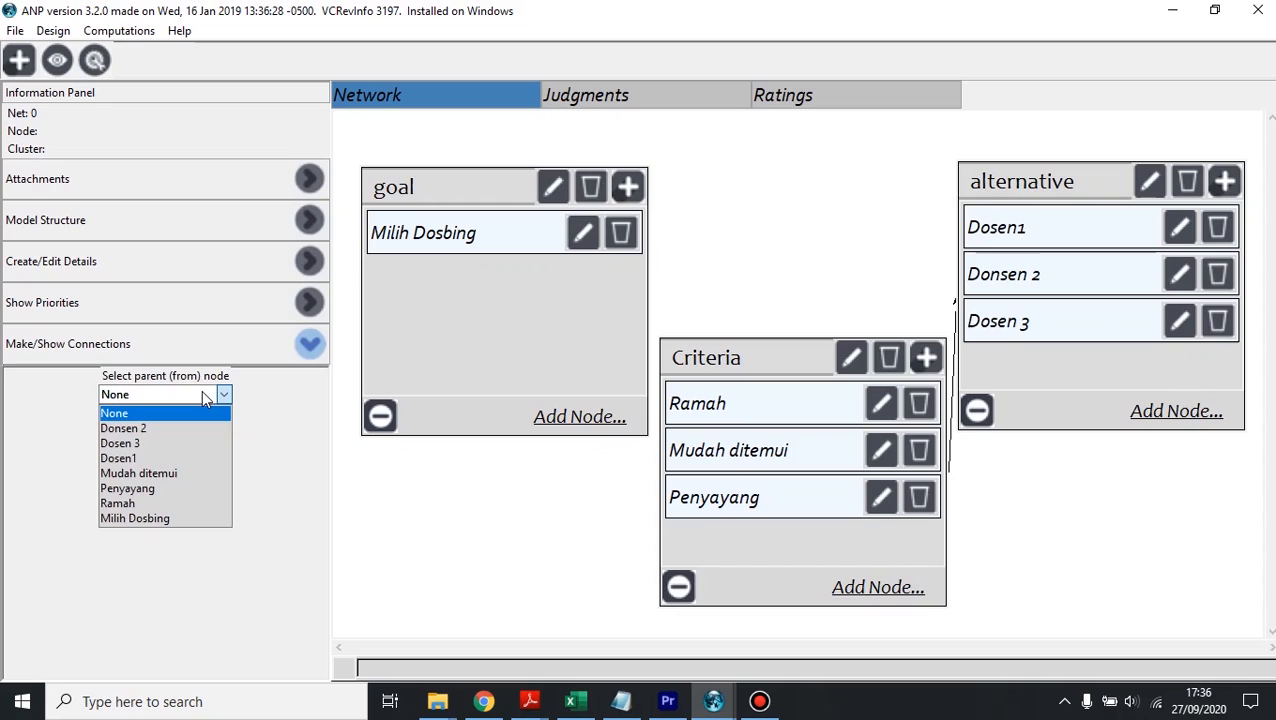
left_click(180, 520)
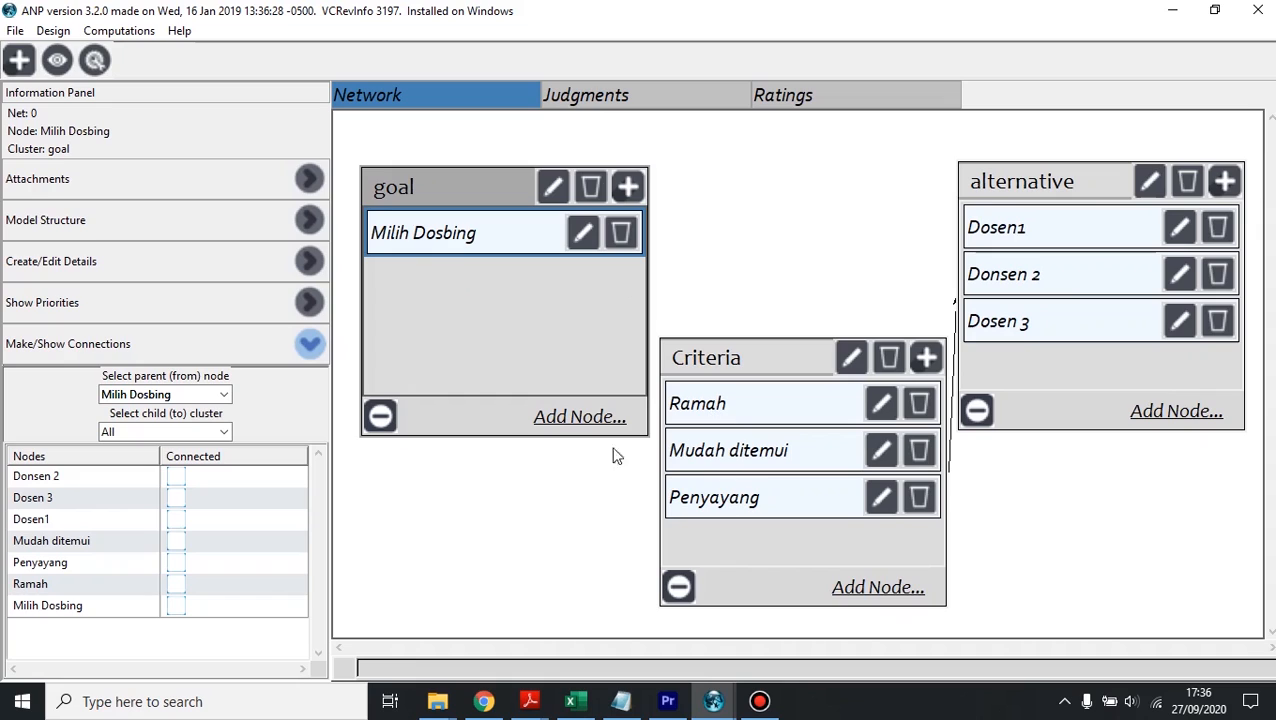
left_click(156, 432)
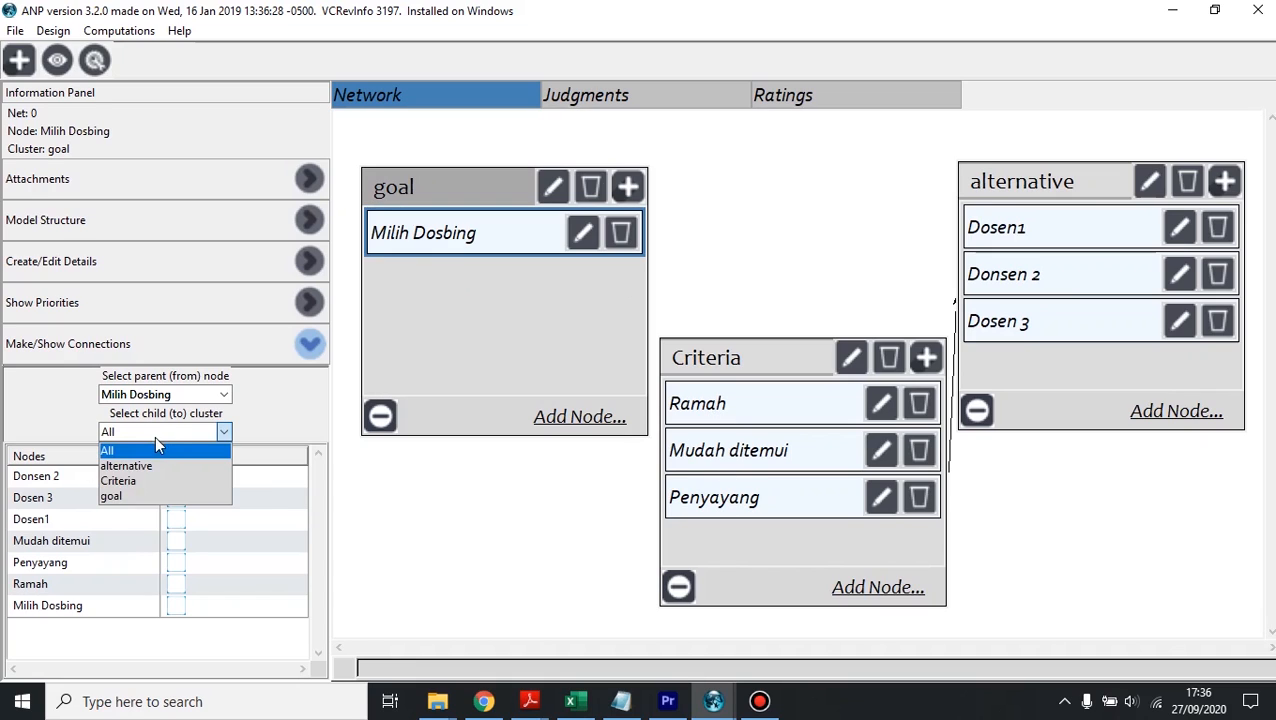
left_click(178, 485)
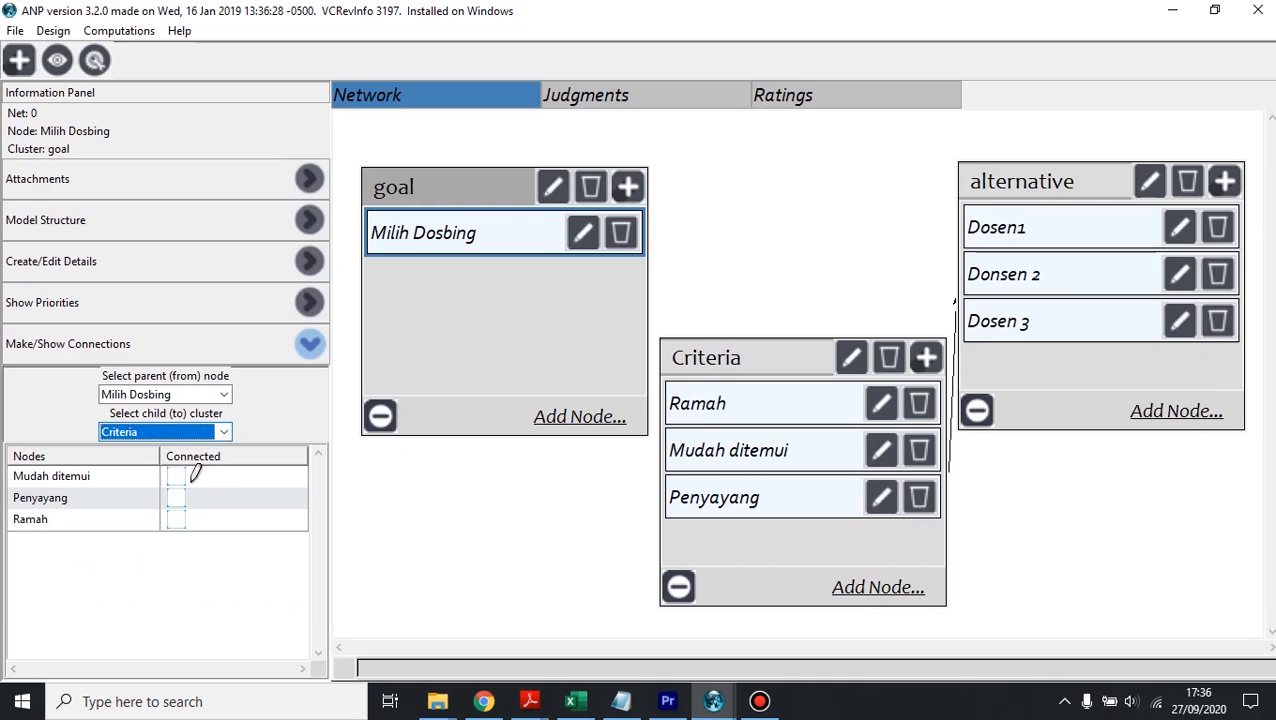
left_click(181, 470)
left_click(176, 475)
left_click(176, 494)
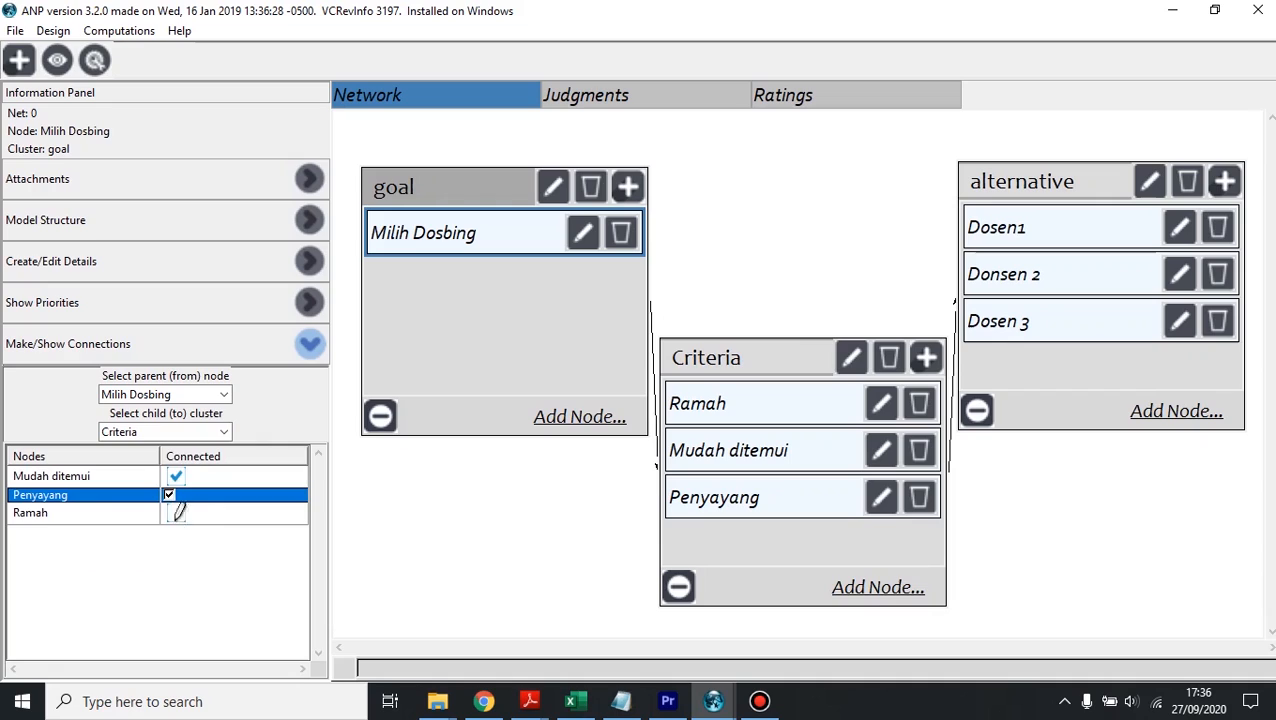
left_click(176, 515)
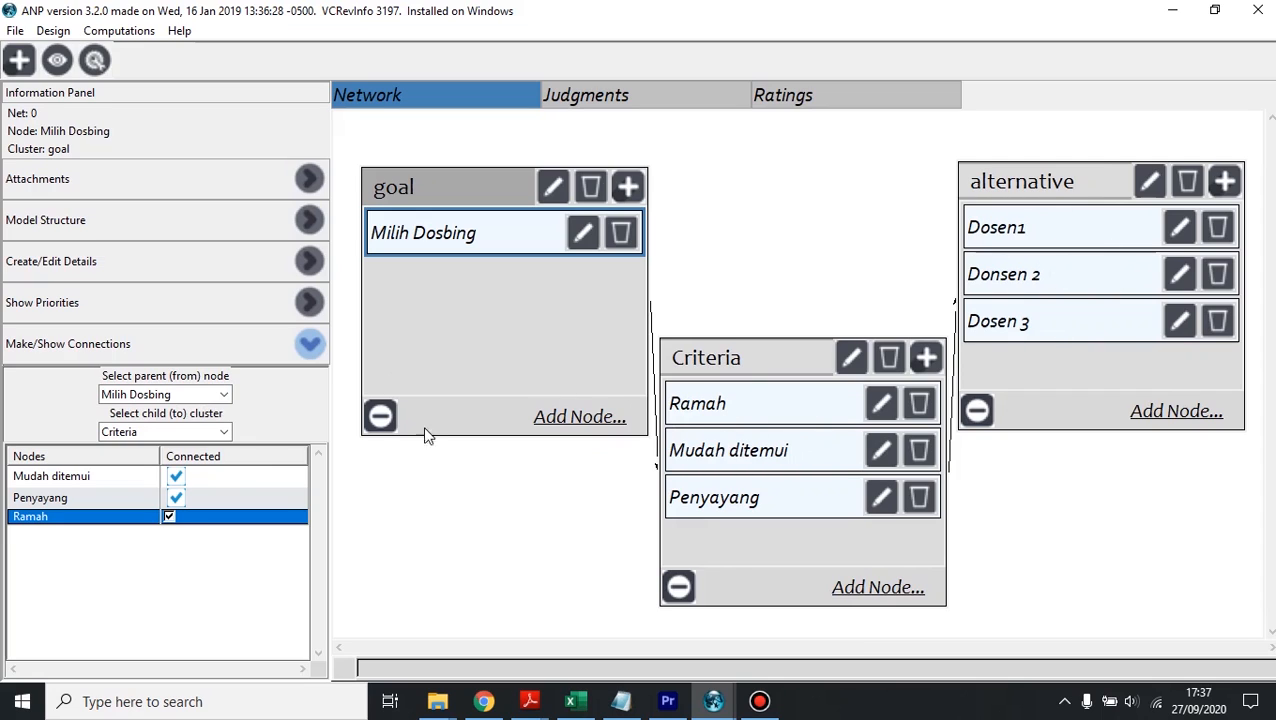
Step: Connect the Ramah node to Donsen 2 and Dosen1 in the alternative cluster
left_click(205, 396)
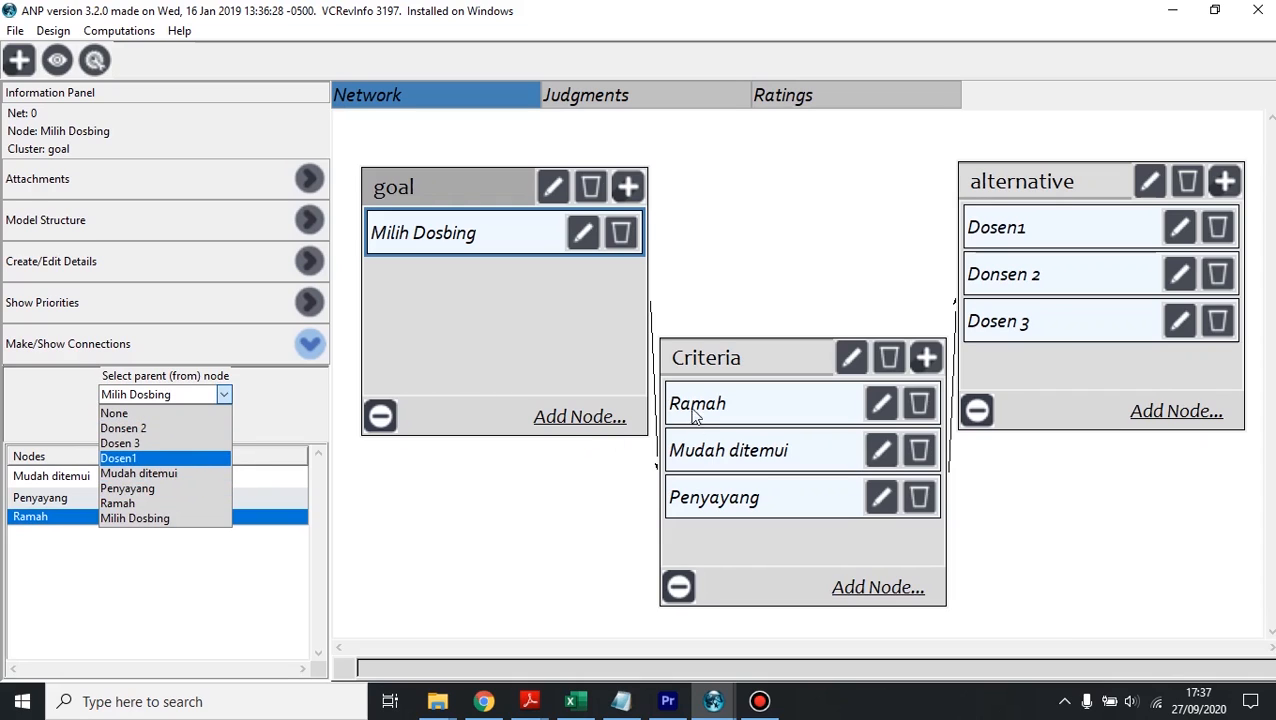
left_click(181, 504)
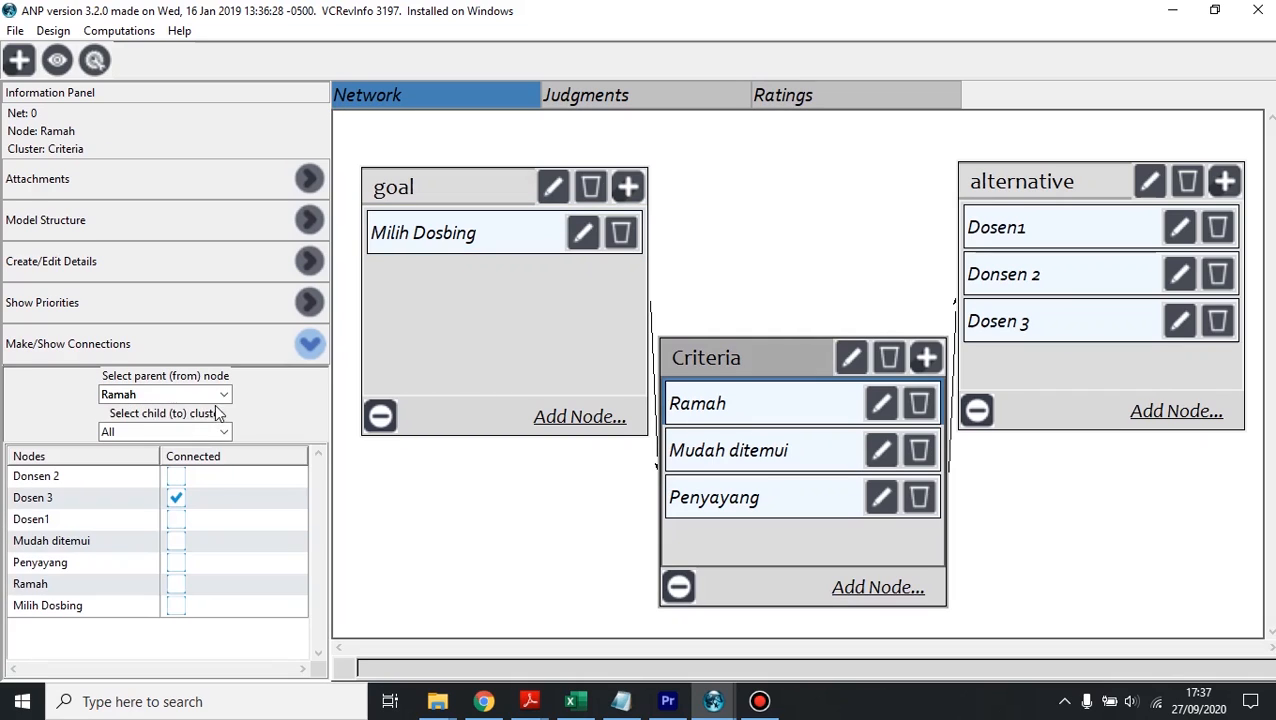
left_click(172, 433)
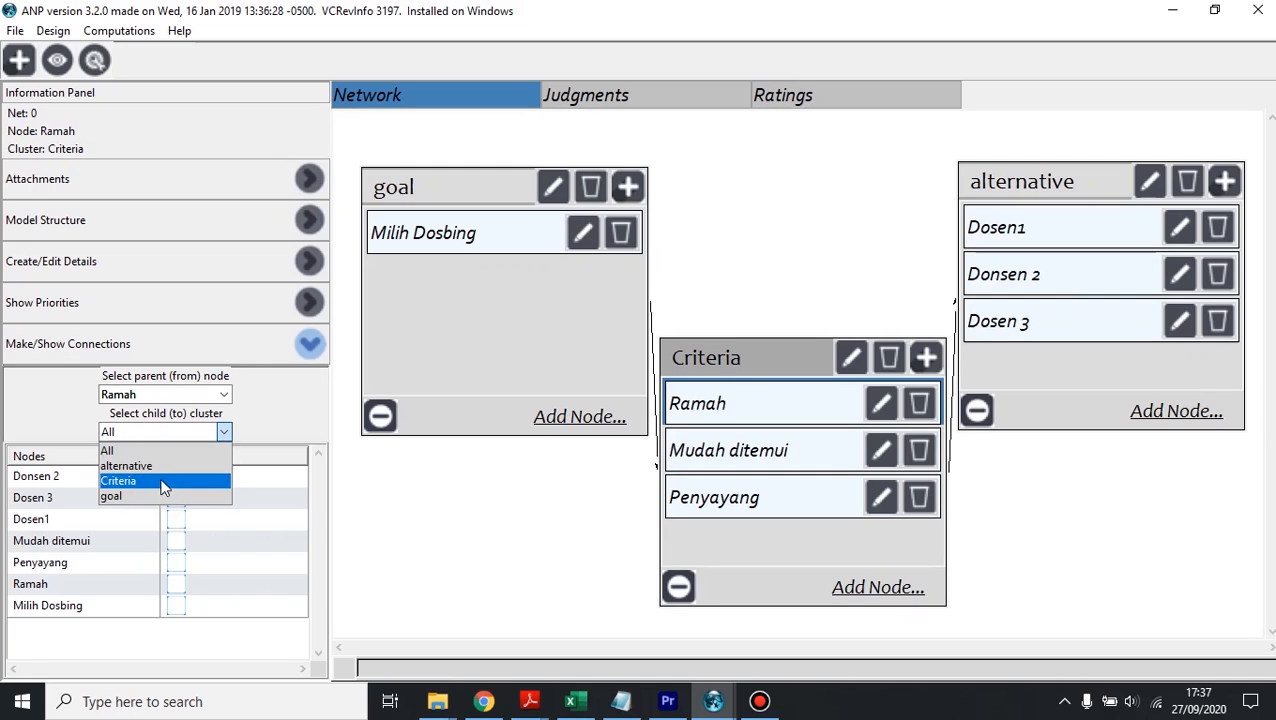
left_click(130, 466)
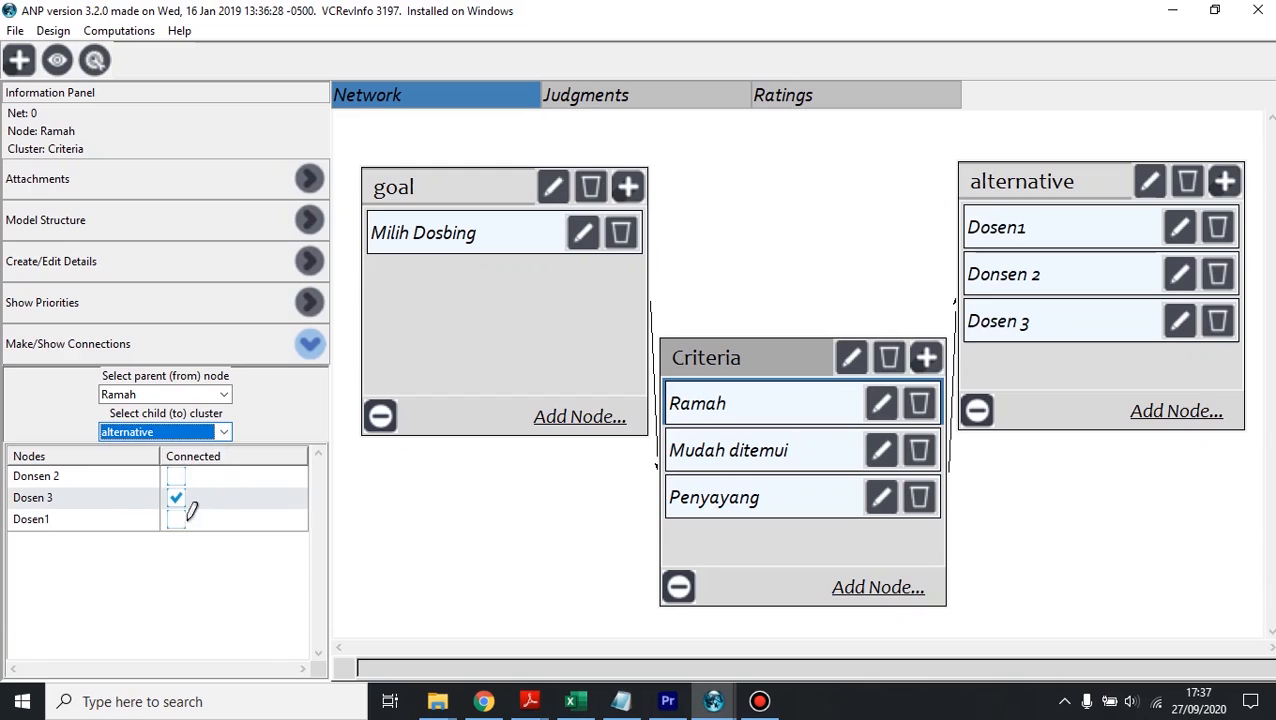
left_click(176, 474)
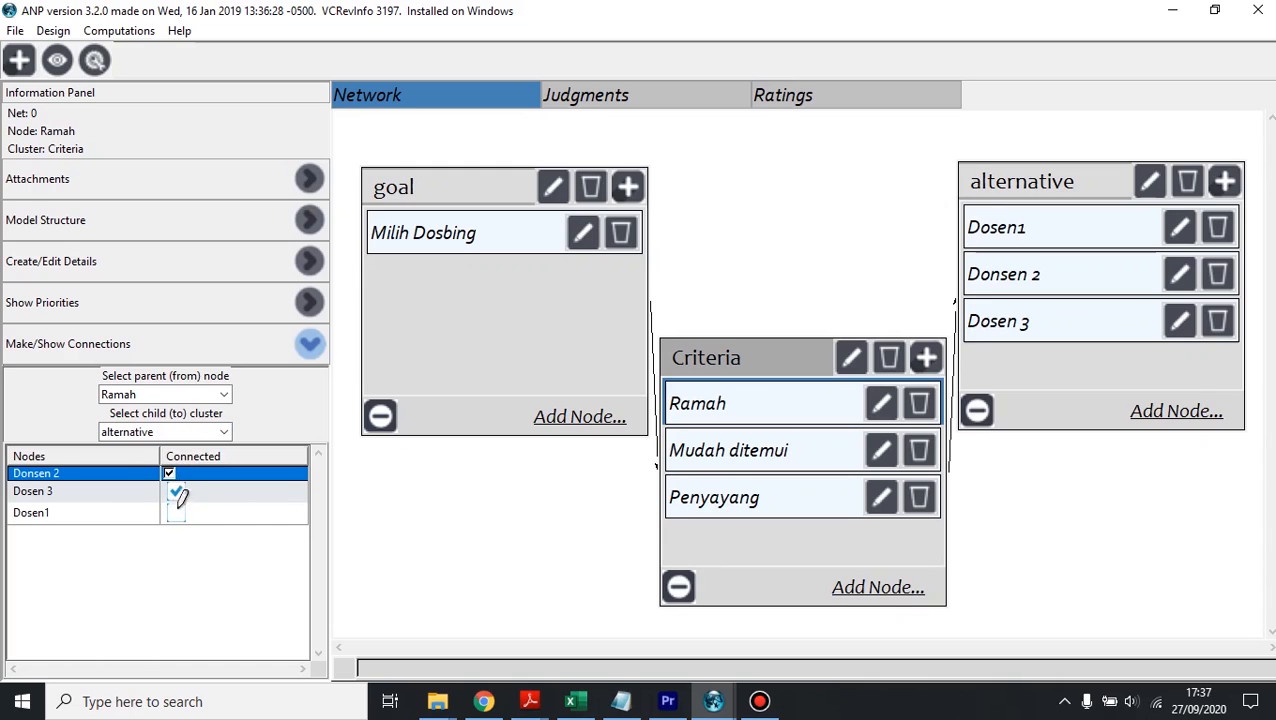
left_click(179, 515)
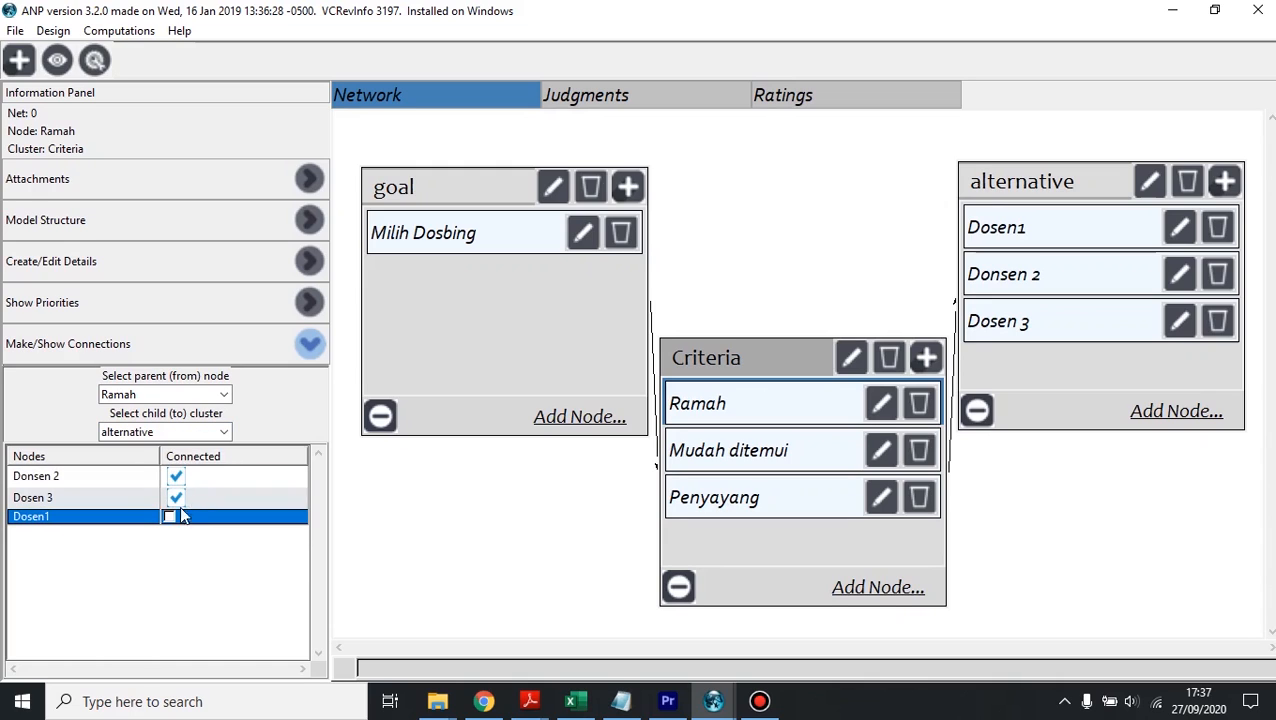
Step: Connect the Mudah ditemui node to Donsen 2, Dosen 3 and Dosen1 in the alternative cluster
left_click(205, 393)
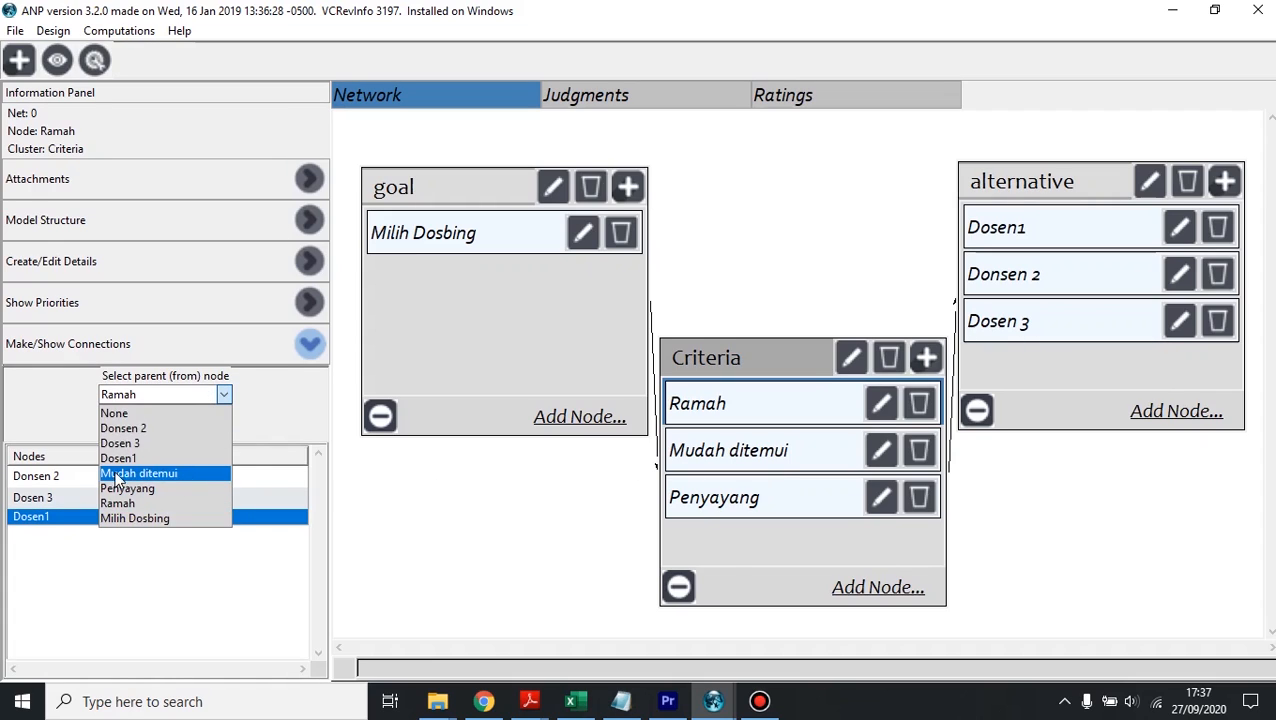
left_click(185, 476)
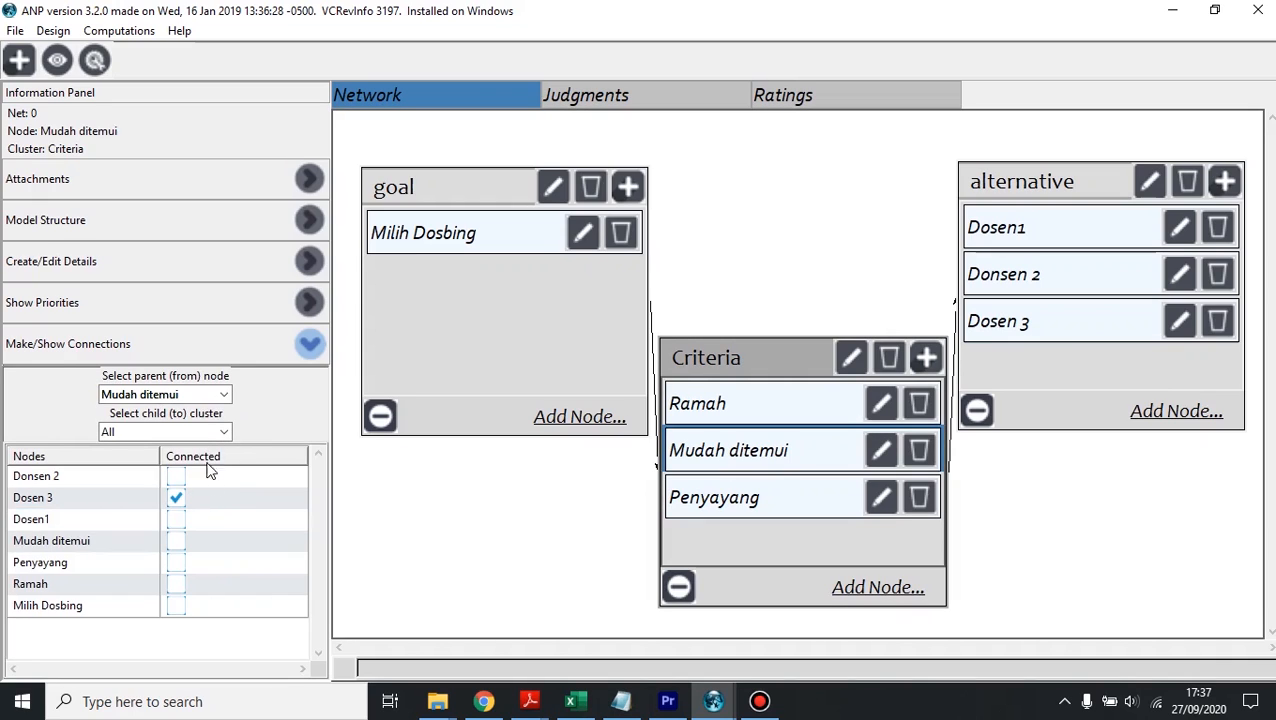
left_click(178, 473)
left_click(178, 490)
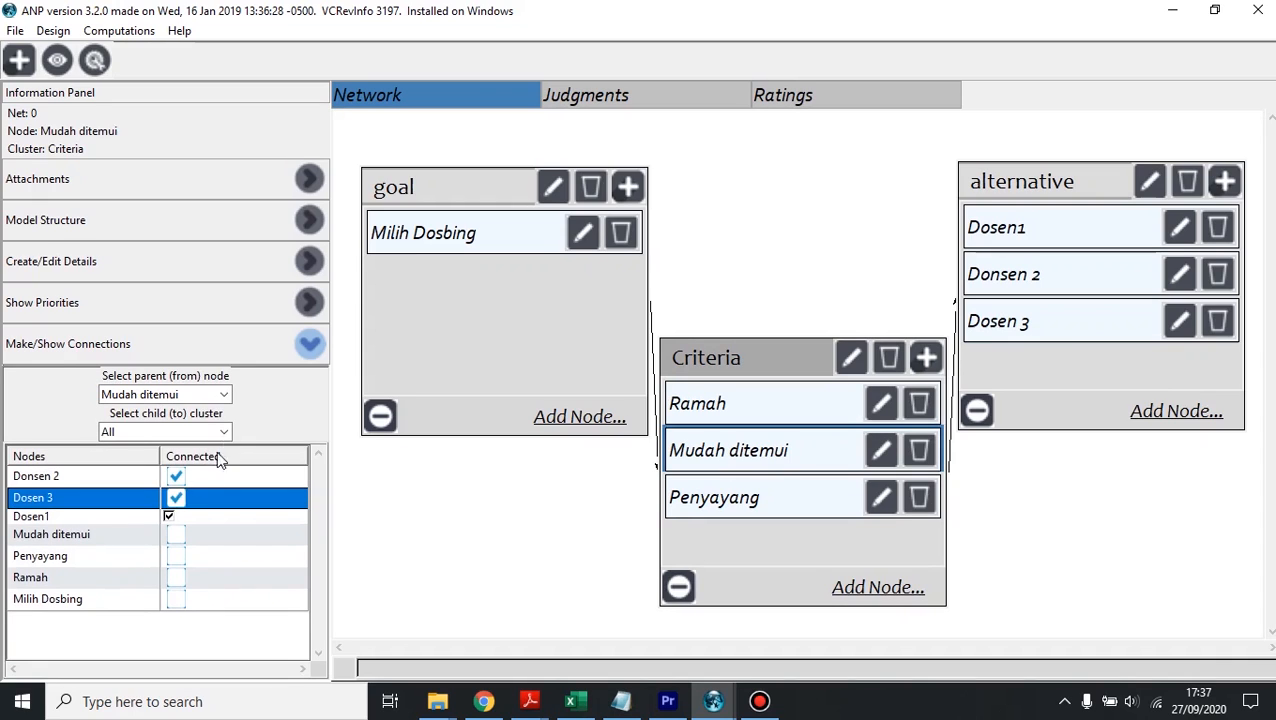
Step: Connect the Penyayang node to Donsen 2, Dosen 3 and Dosen1 in the alternative cluster
left_click(201, 397)
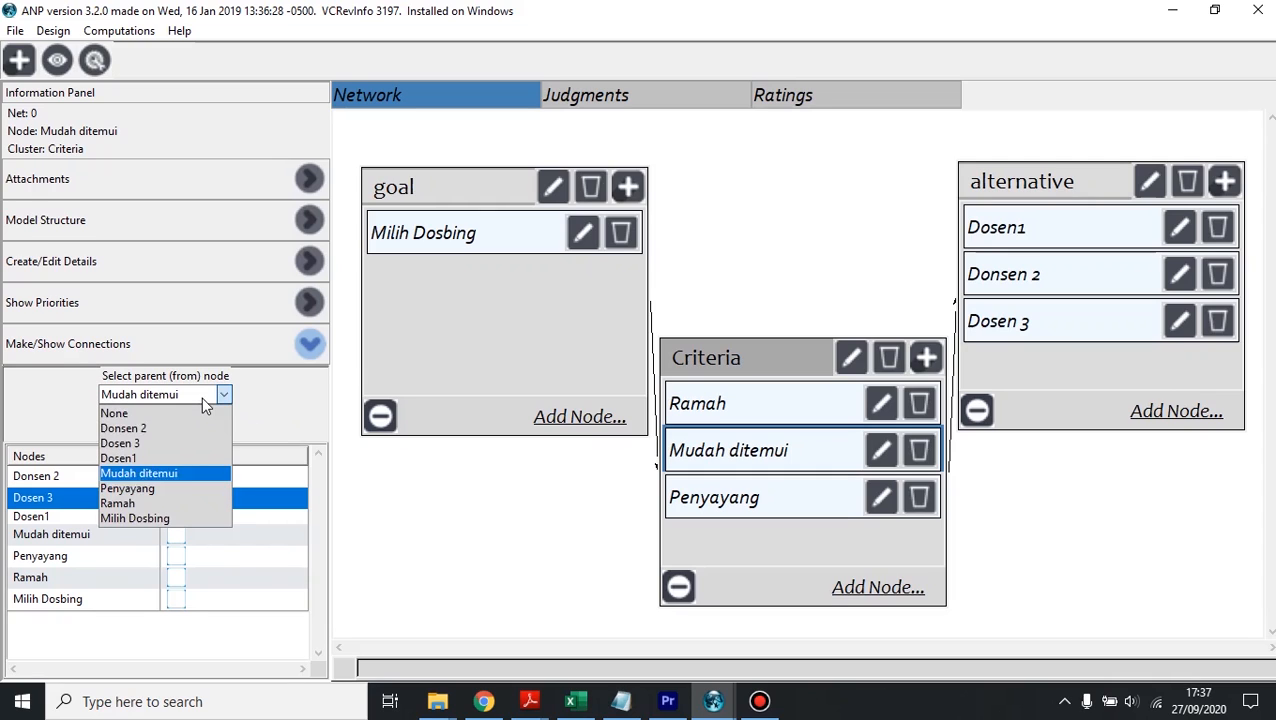
left_click(151, 489)
left_click(176, 476)
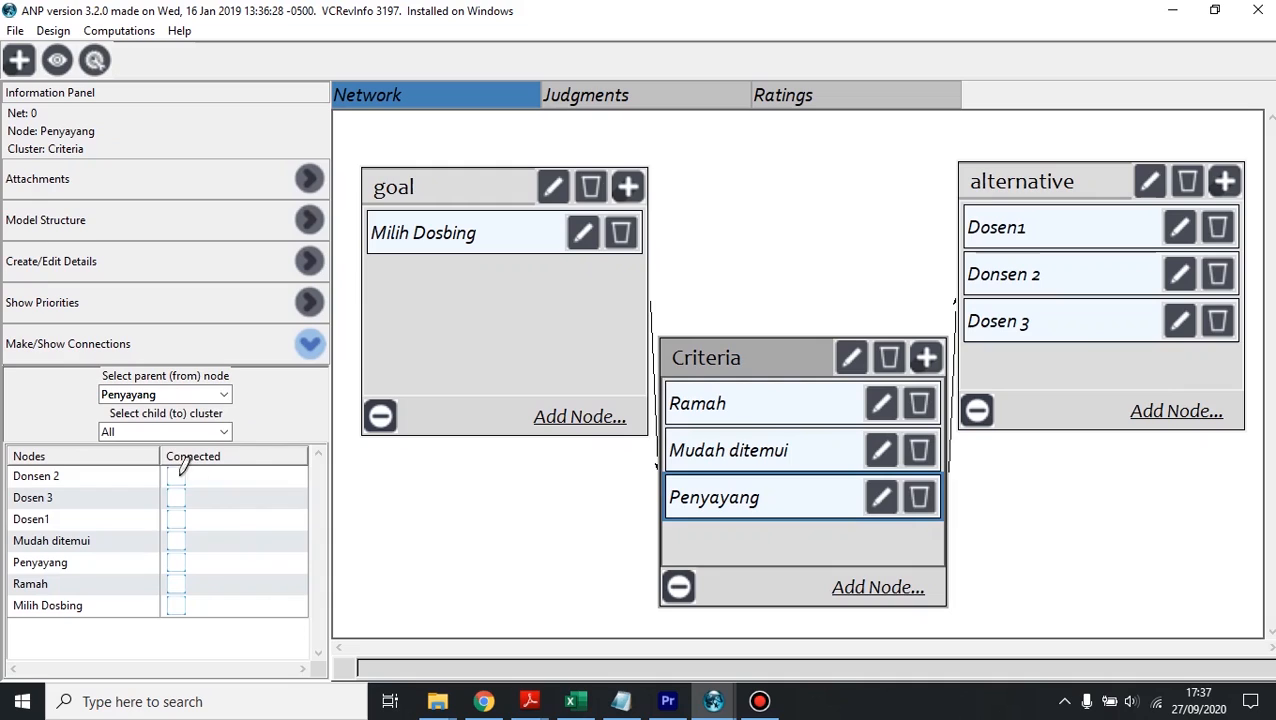
left_click(176, 493)
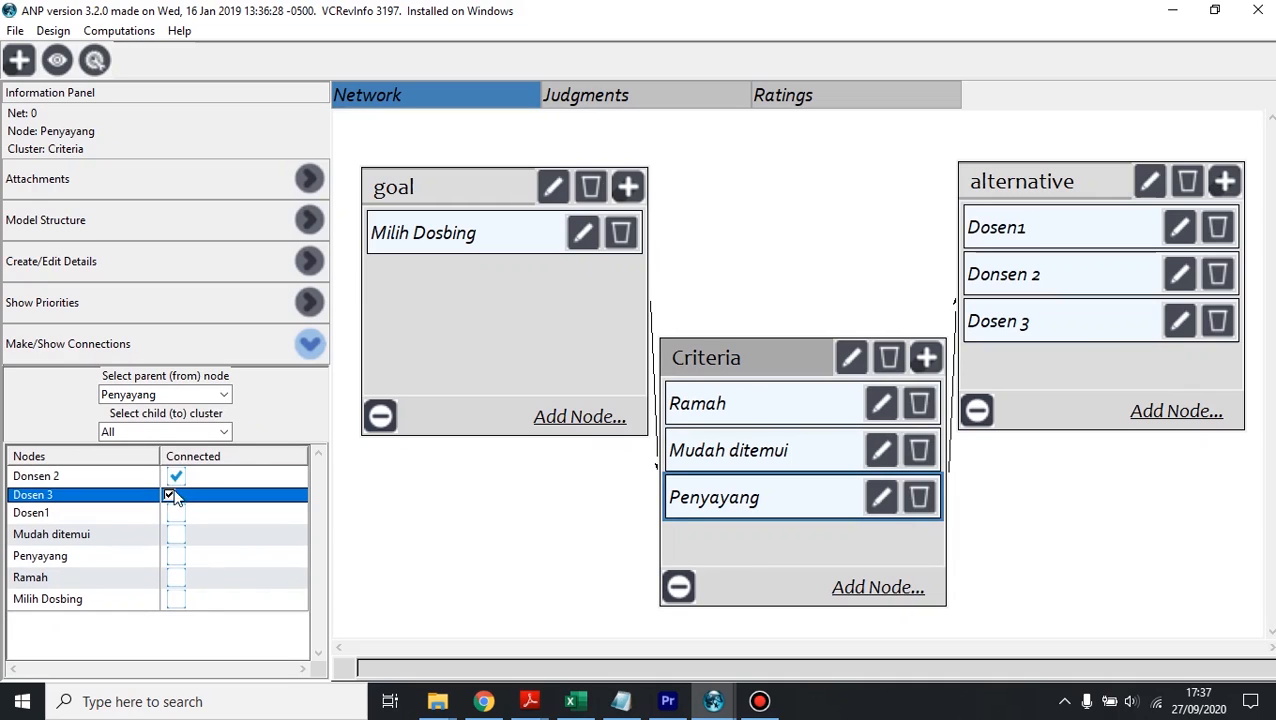
left_click(171, 514)
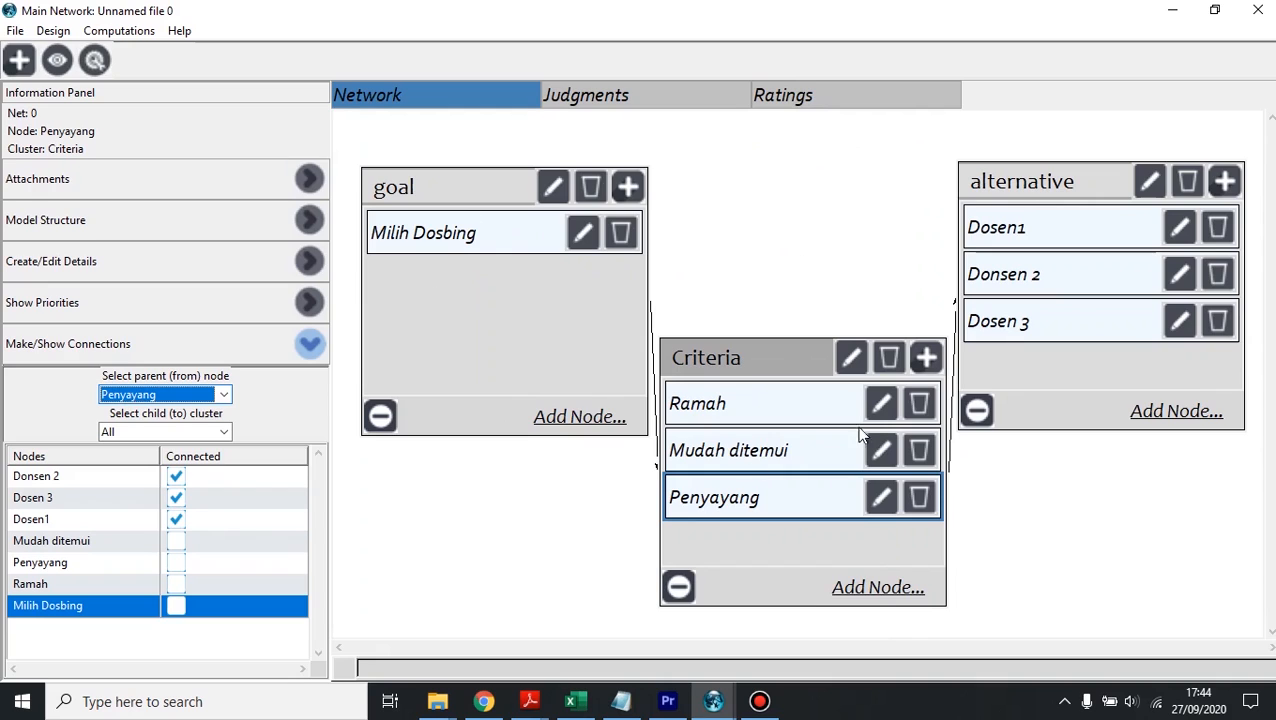
Step: Add the missing connection from the Mudah ditemui node to Dosen1
left_click(184, 397)
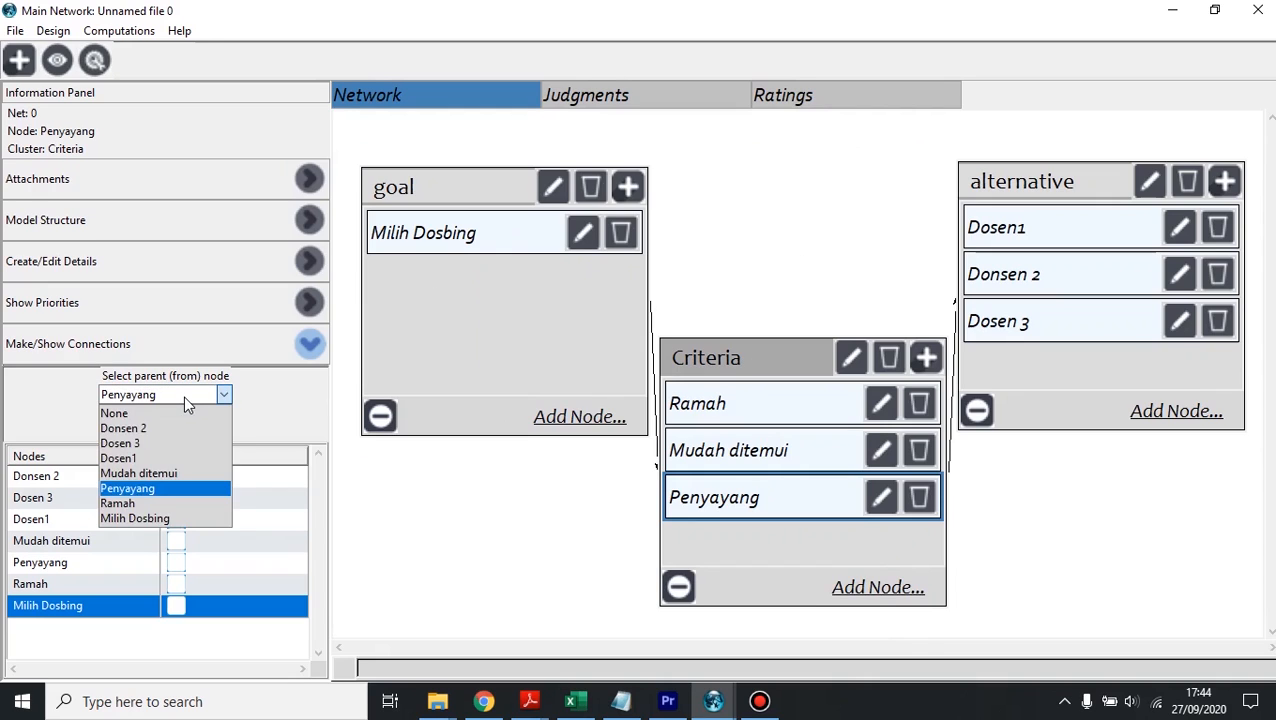
left_click(186, 470)
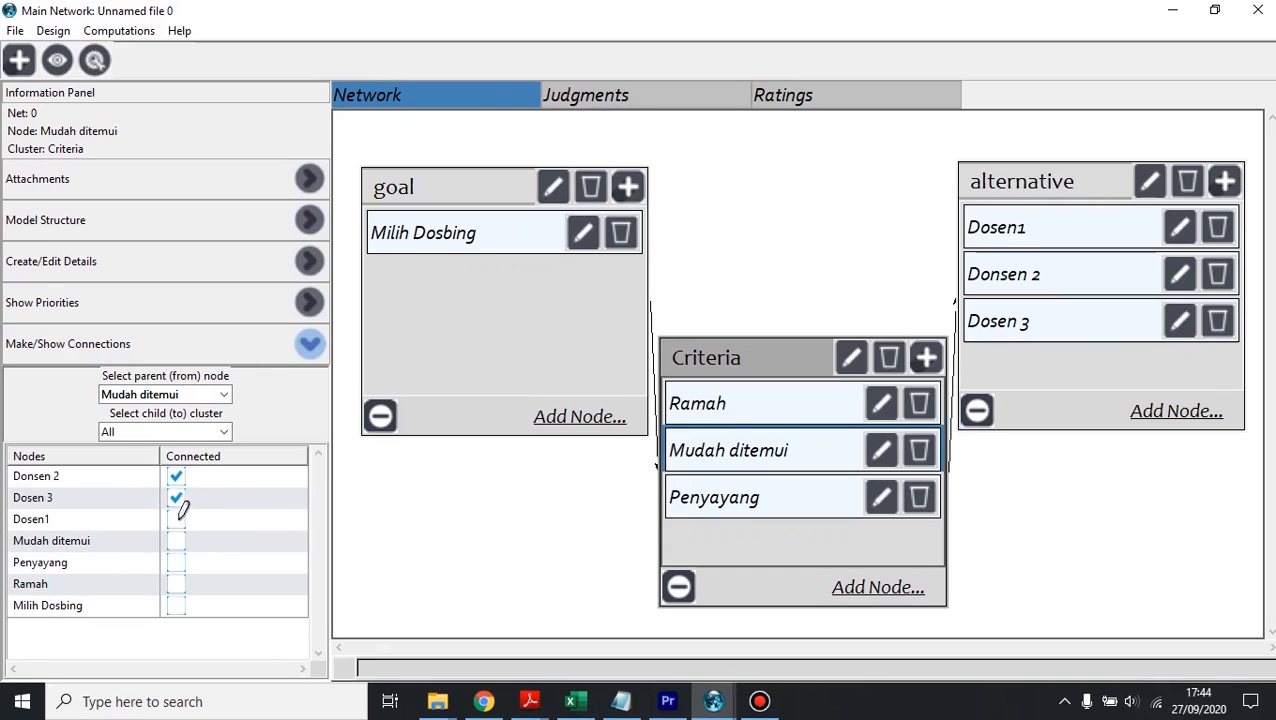
left_click(177, 518)
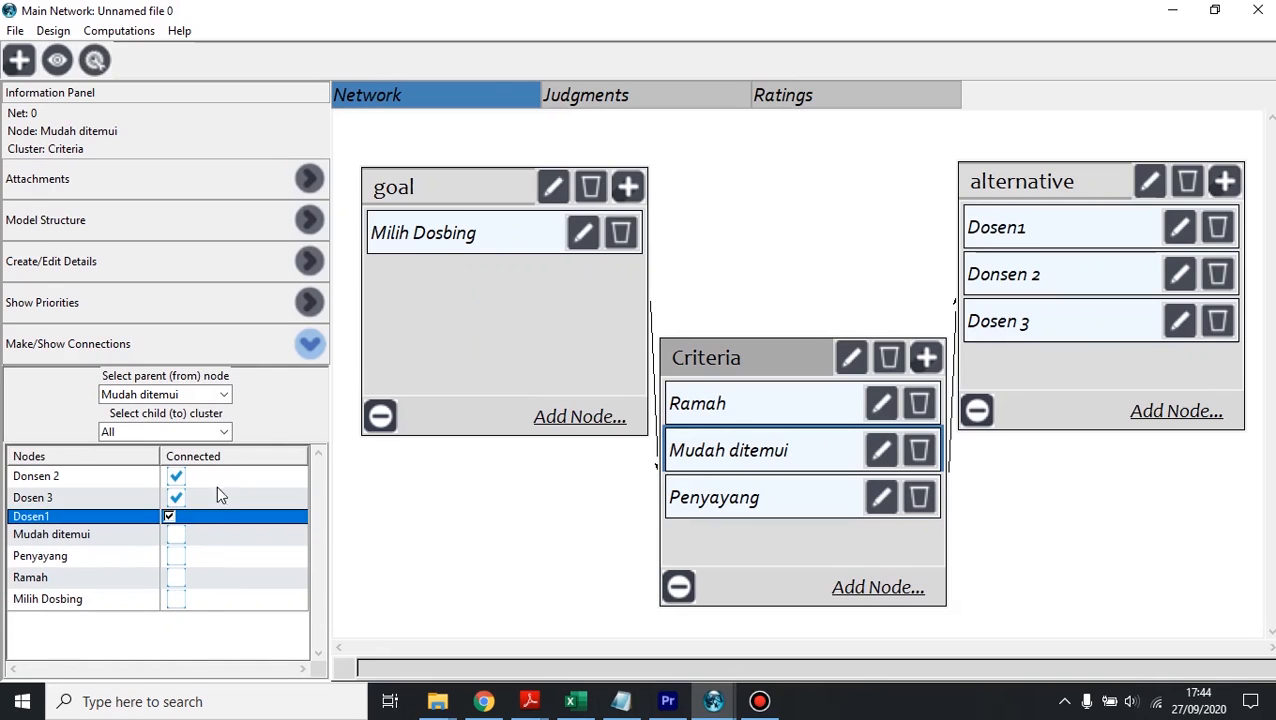
Step: Review the connections of the Penyayang, Ramah and Milih Dosbing nodes one after another
left_click(204, 394)
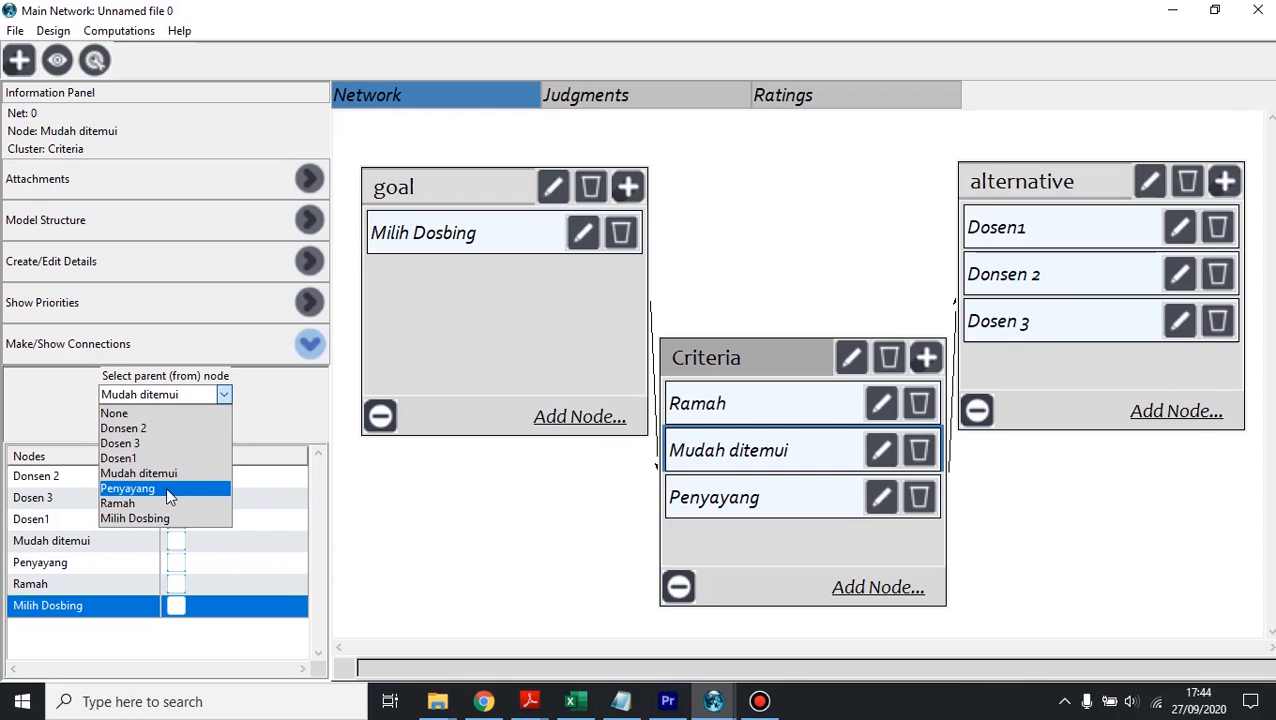
left_click(164, 488)
left_click(210, 396)
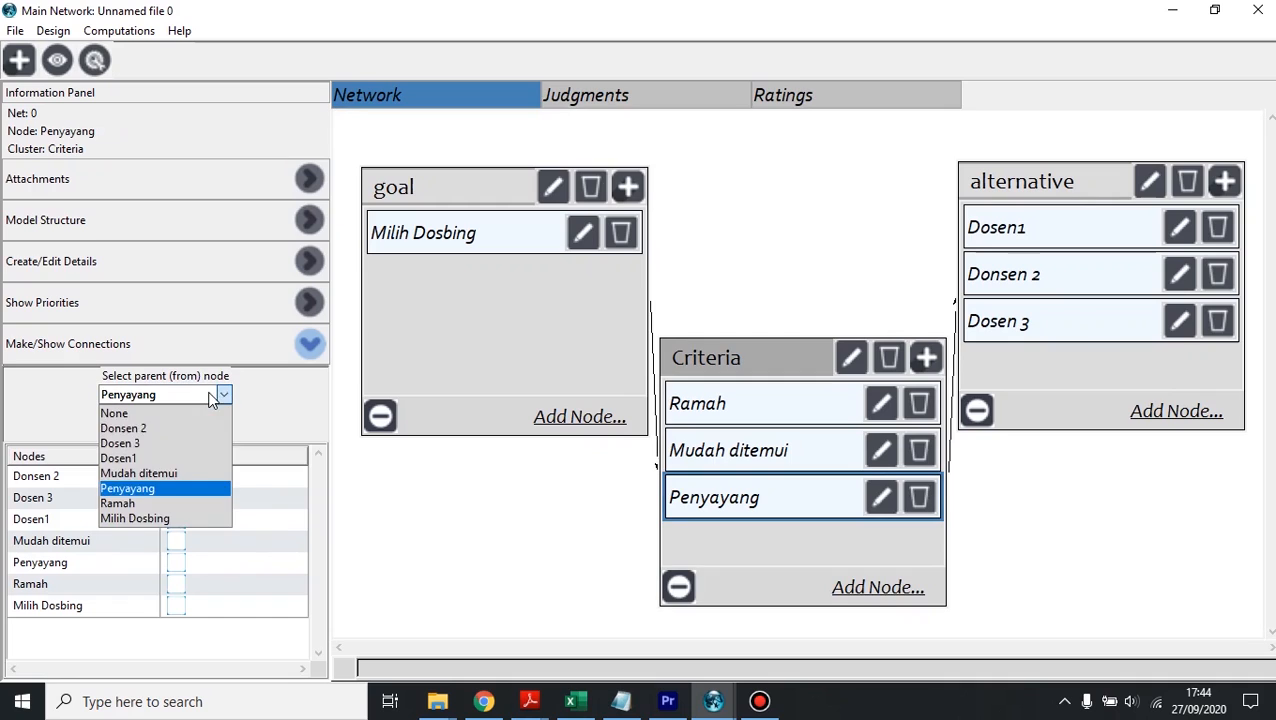
left_click(289, 481)
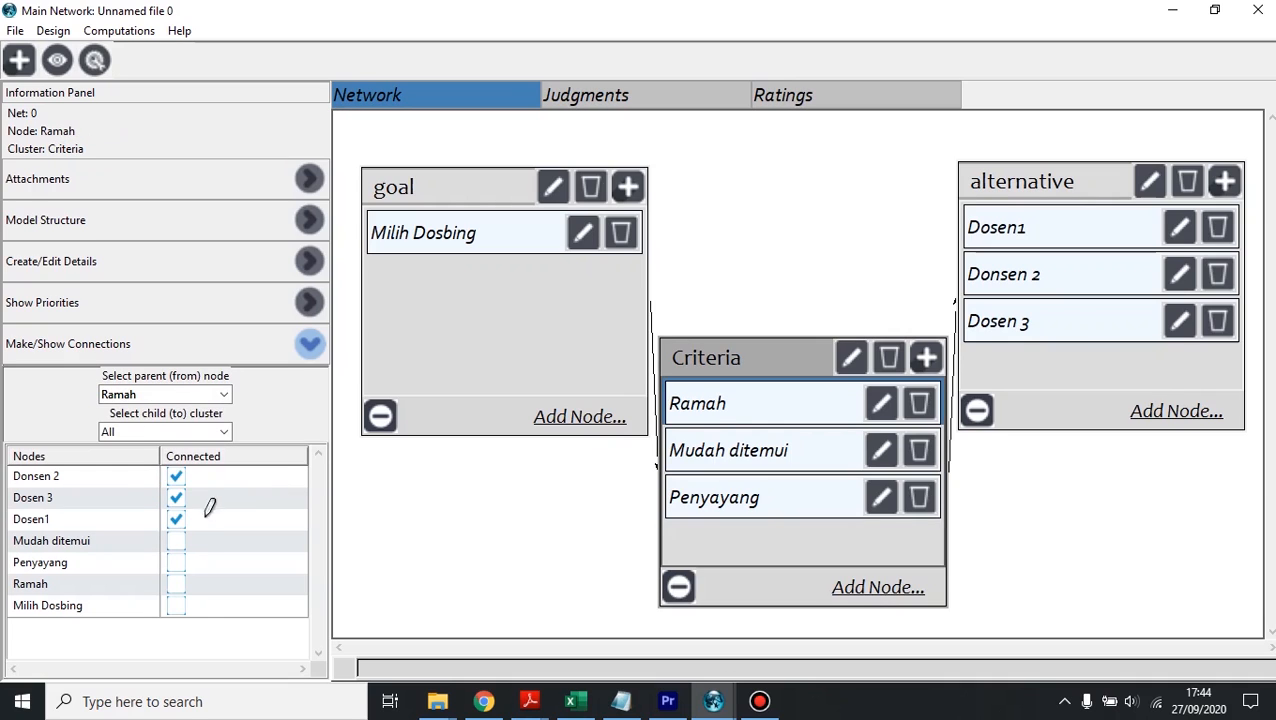
left_click(210, 396)
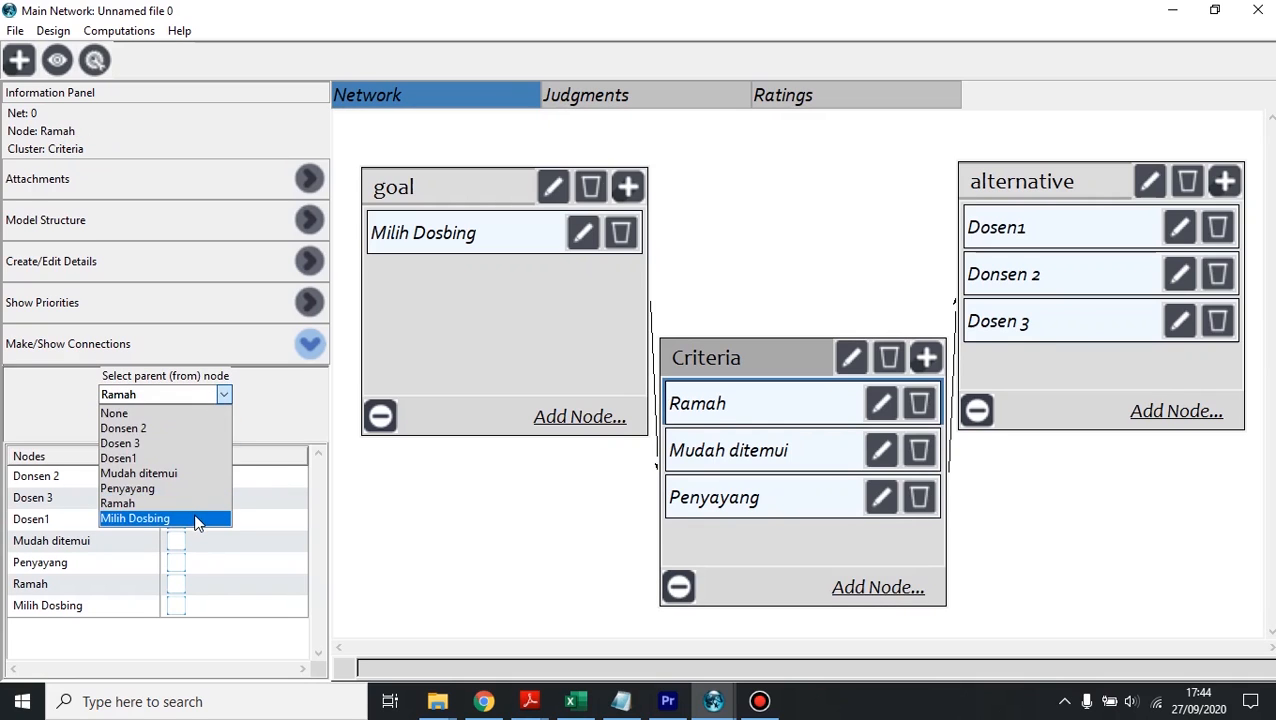
left_click(197, 518)
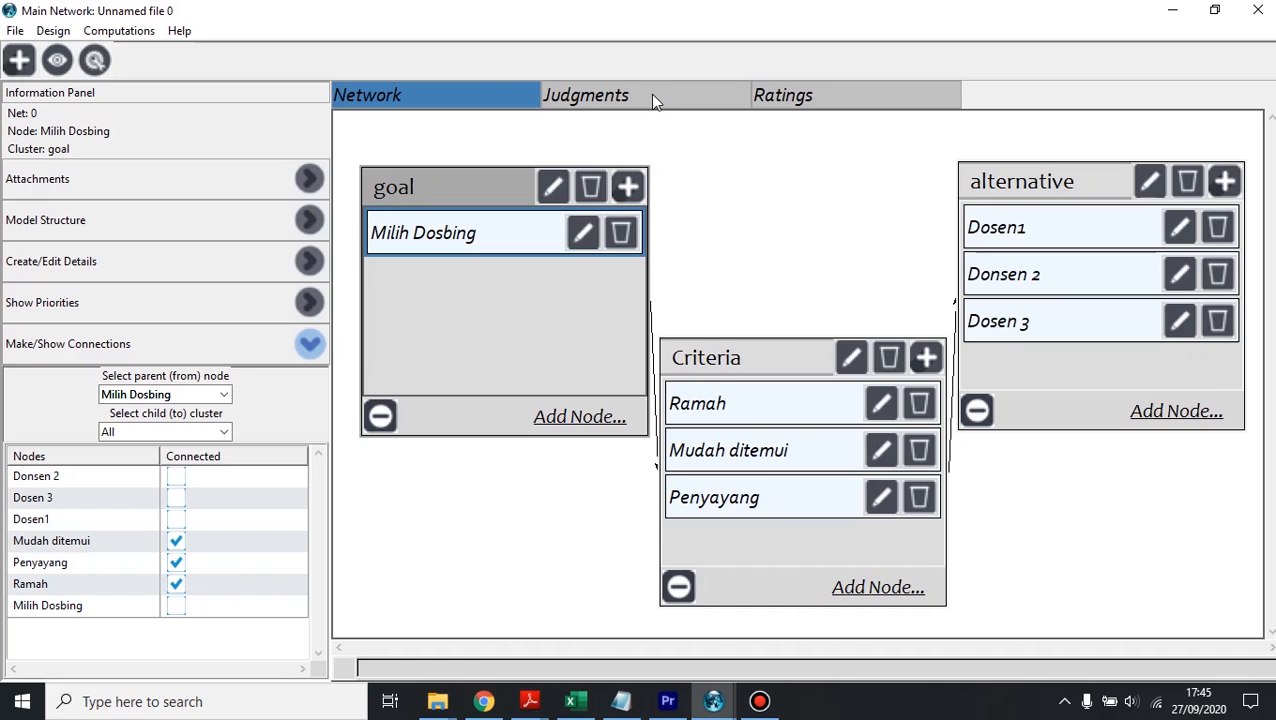
Step: In the questionnaire judgments for Milih Dosbing, rate Penyayang as strongly more important (5) than Mudah ditemui
left_click(617, 100)
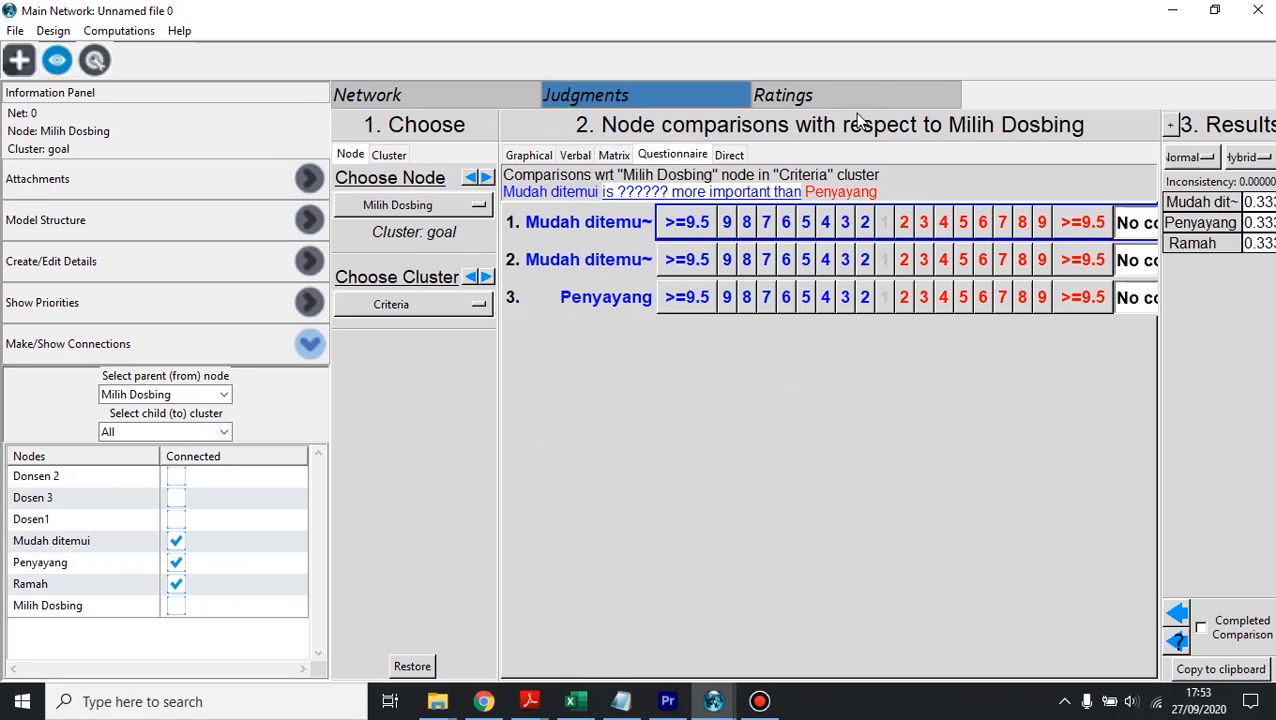
left_click(848, 96)
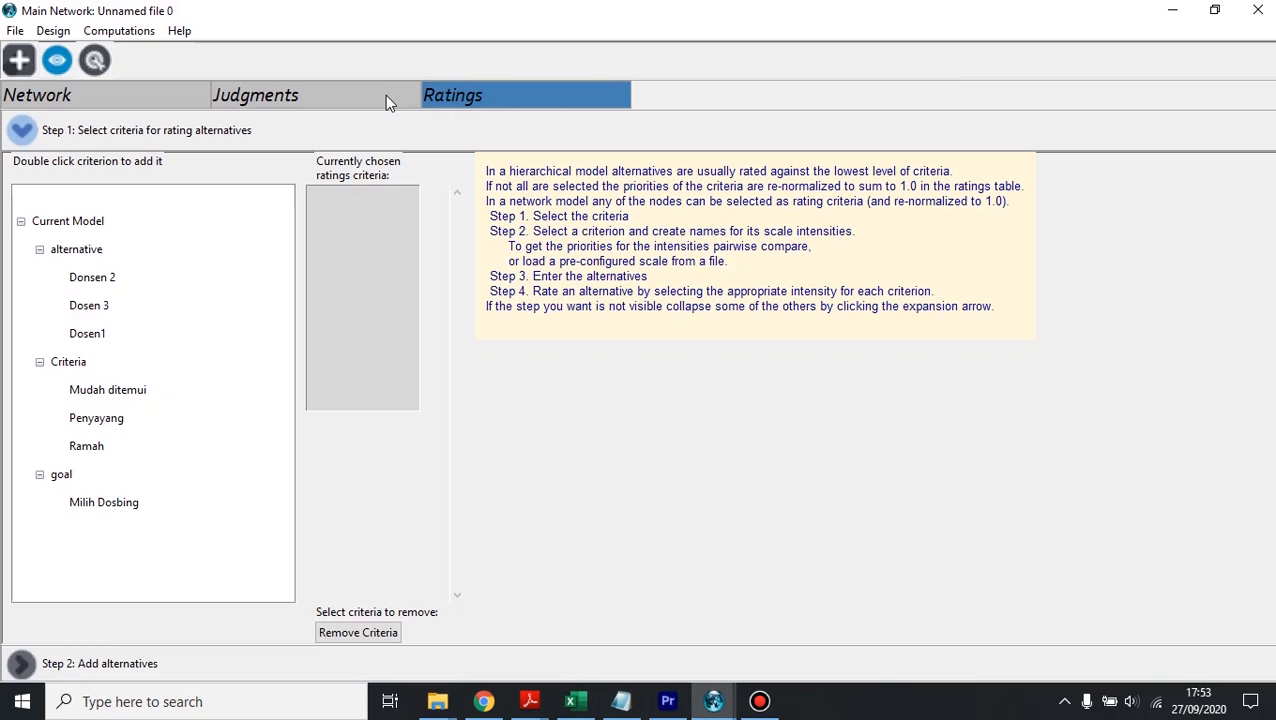
left_click(324, 96)
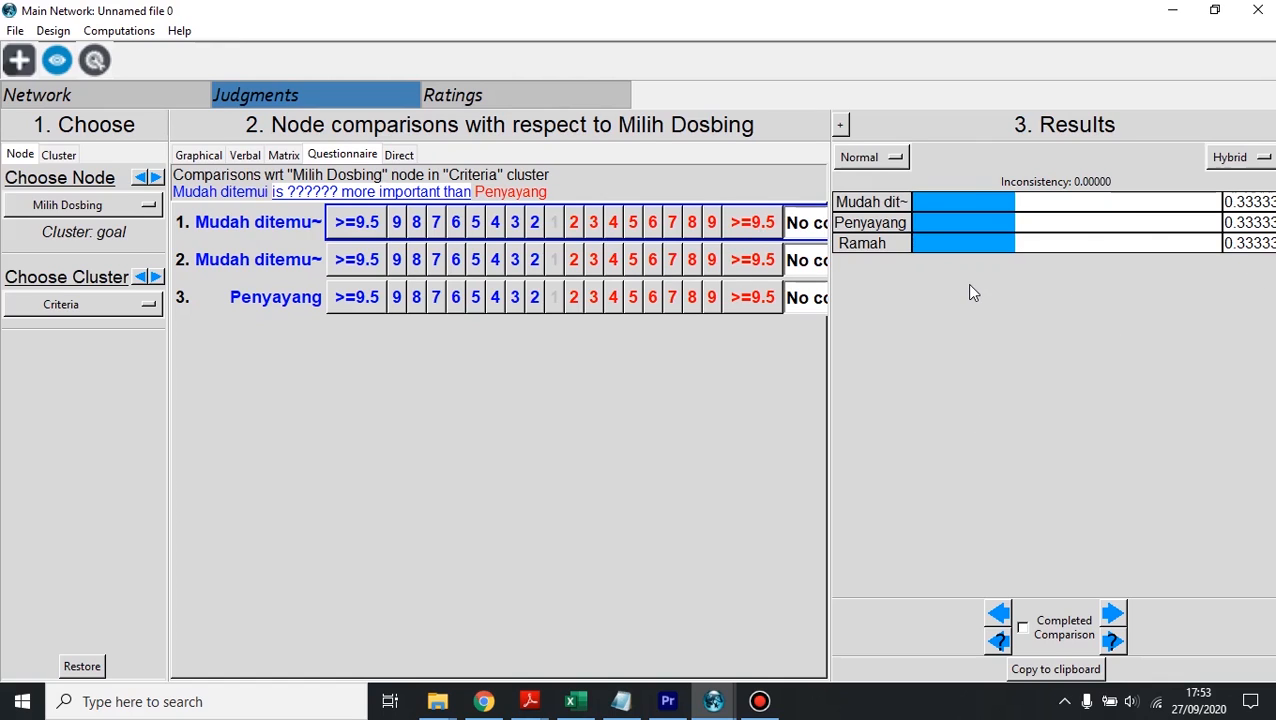
left_click(477, 223)
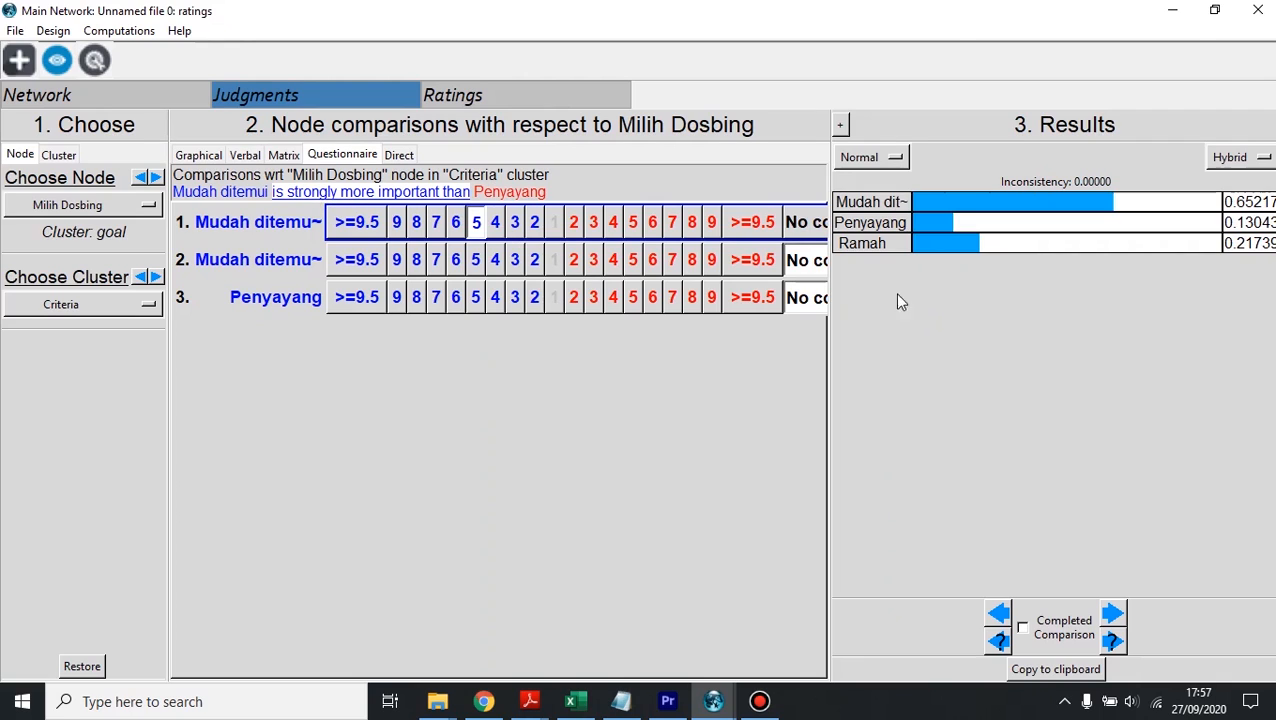
left_click(634, 222)
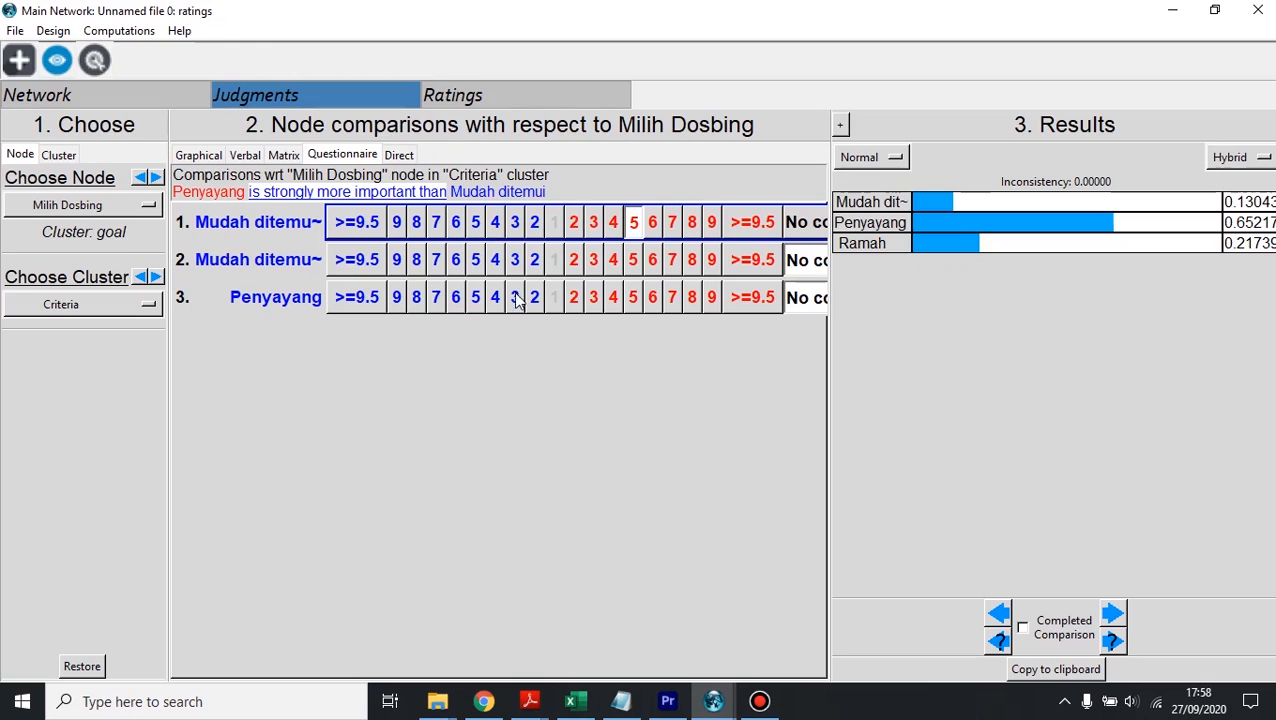
Step: Switch the judgments to the comparison matrix and set Mudah ditemui as 3.5 times more important than Ramah
left_click(284, 156)
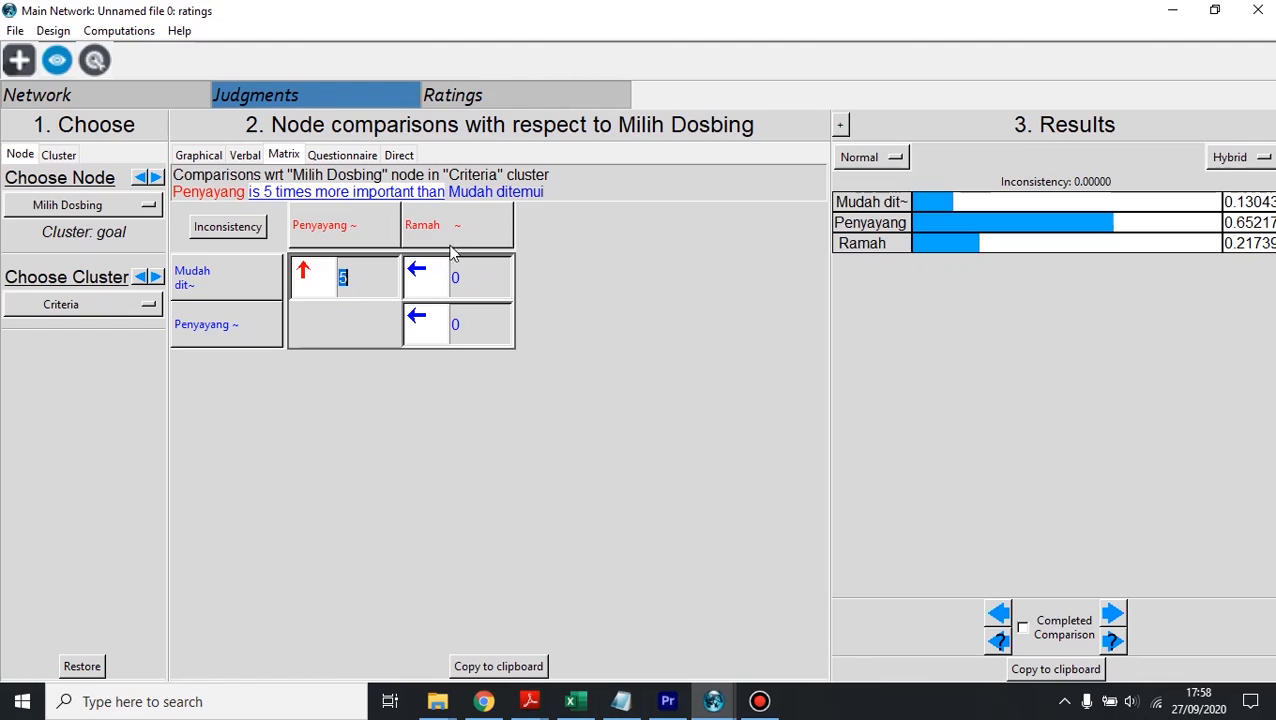
left_click(482, 286)
double_click(453, 278)
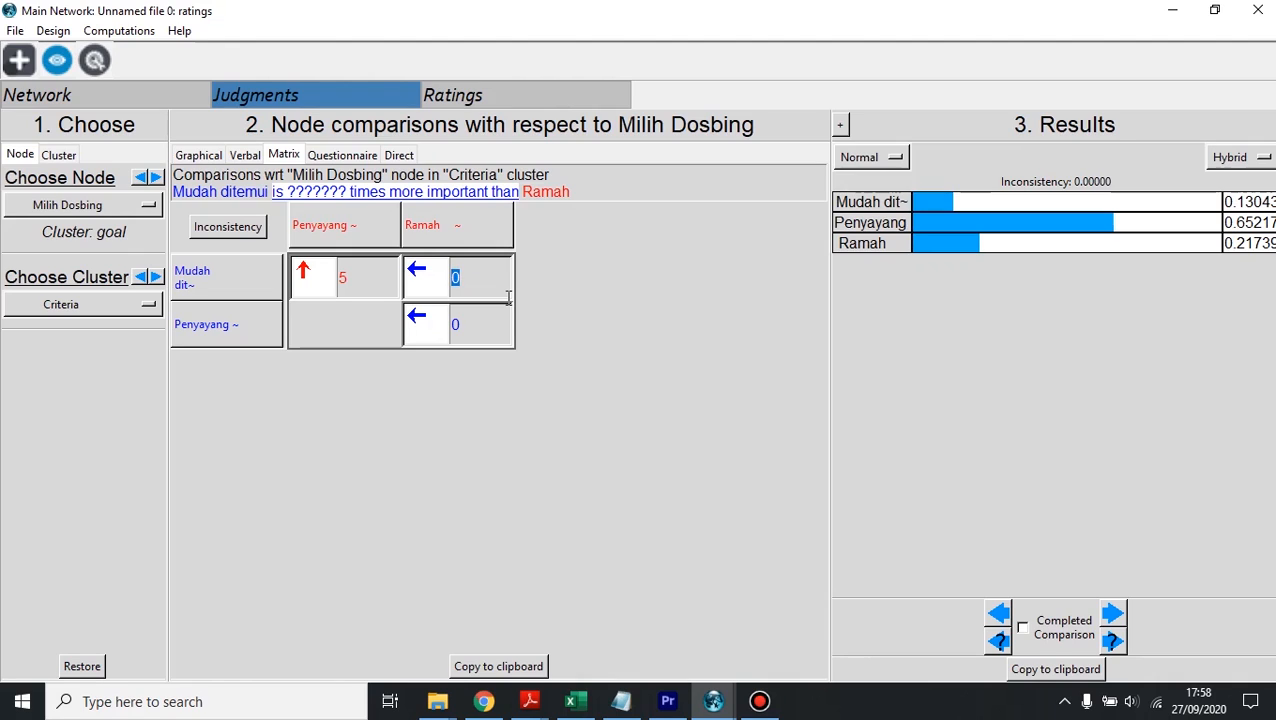
type("3,5")
left_click(478, 326)
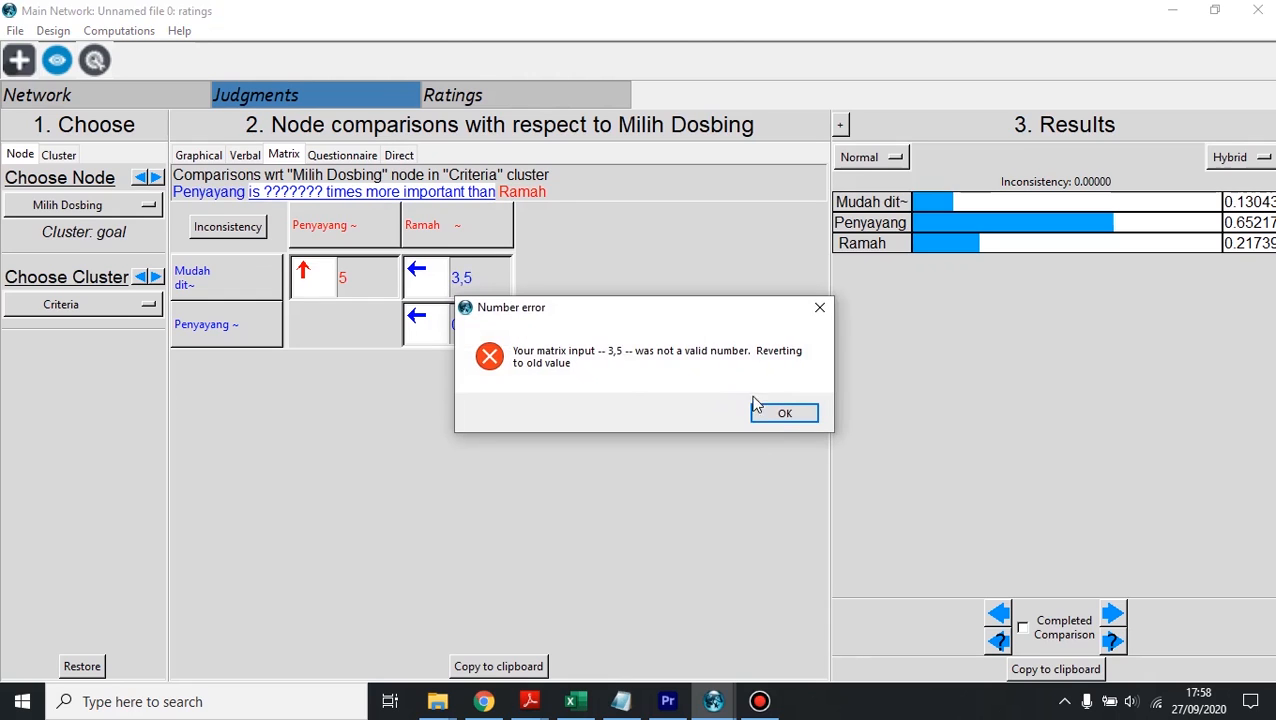
left_click(786, 414)
left_click_drag(486, 278, 420, 276)
type("3.5")
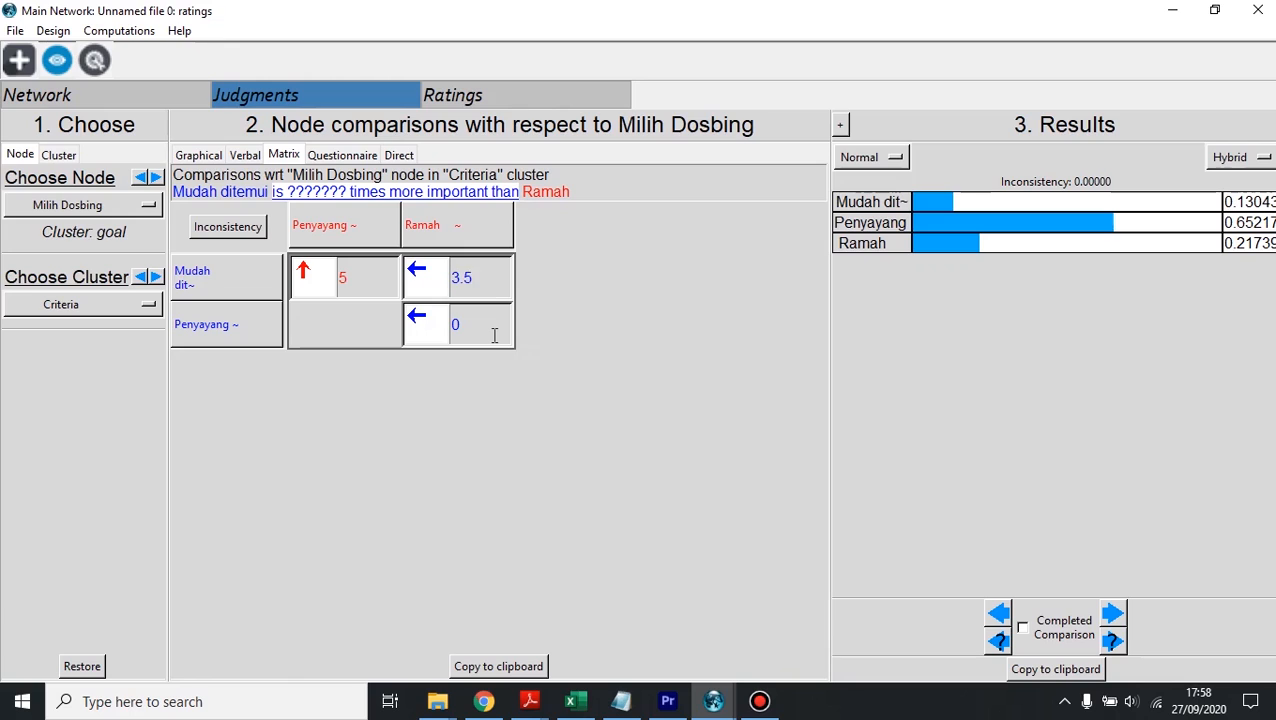
Step: Set Penyayang as 5 times more important than Ramah in the comparison matrix
left_click(494, 328)
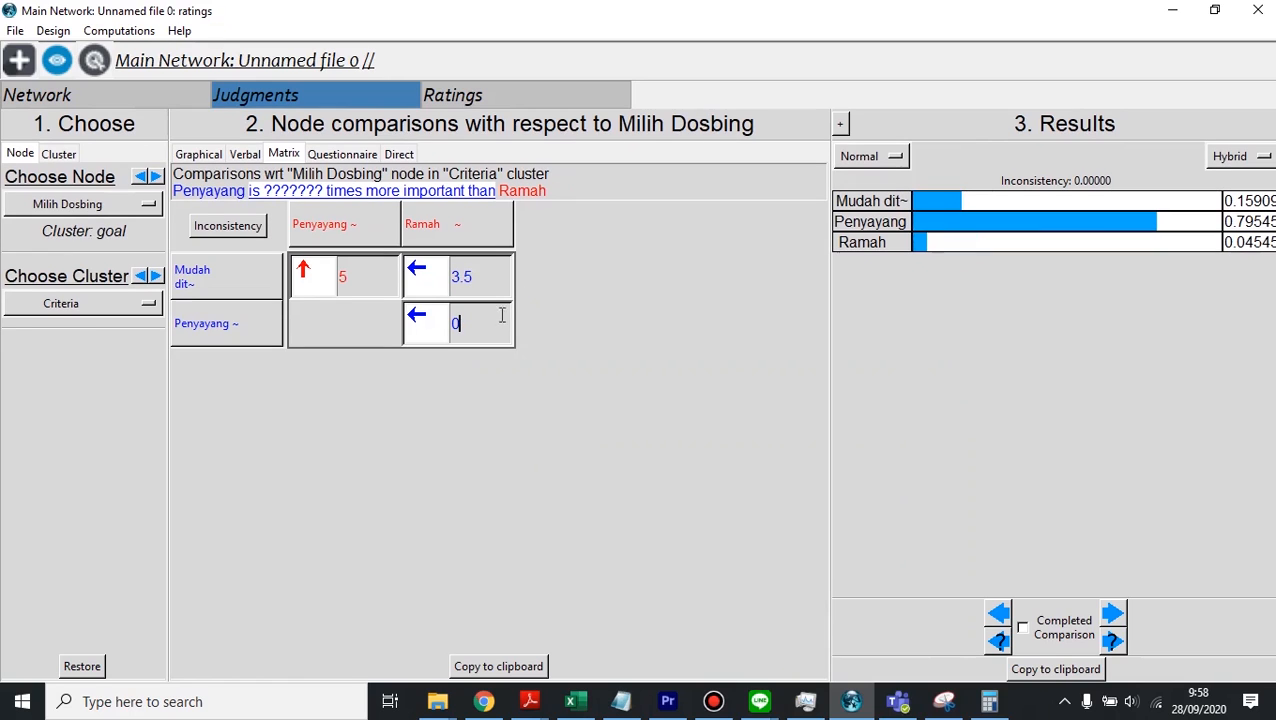
left_click_drag(480, 322, 438, 322)
type("5")
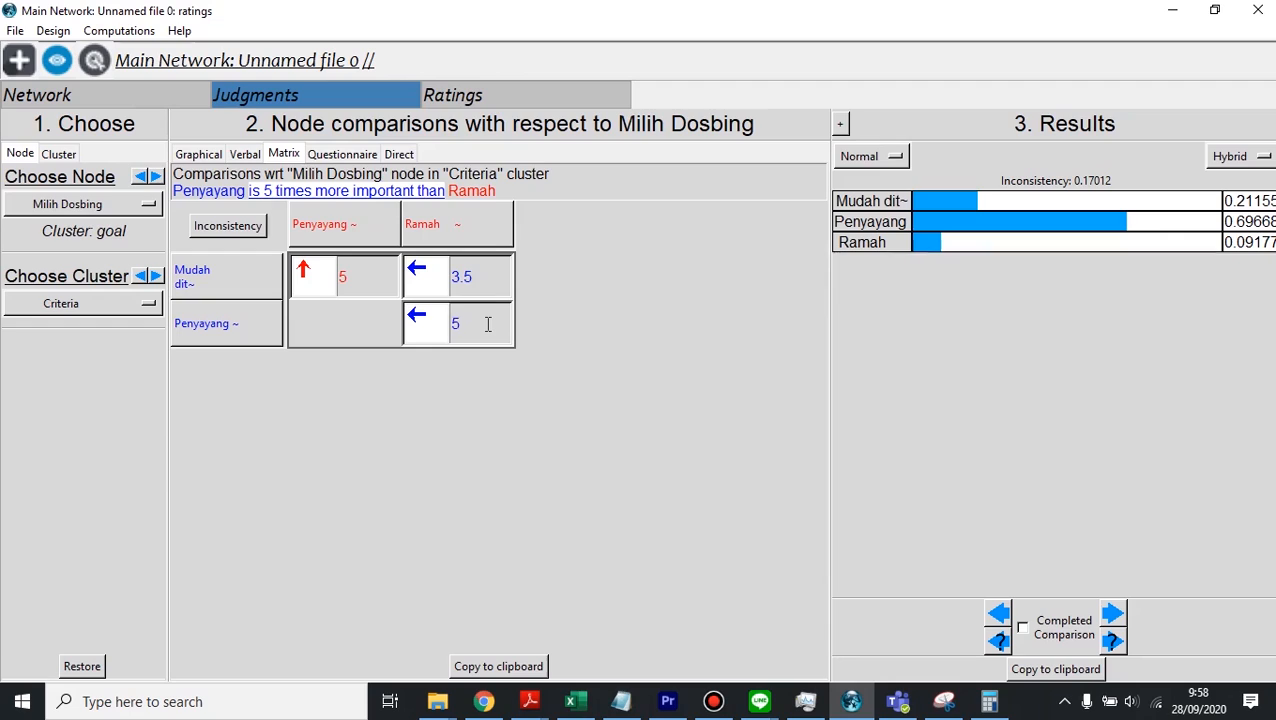
Step: Enter 0.2 for Penyayang against Ramah in the matrix, making Ramah 5 times more important
double_click(454, 323)
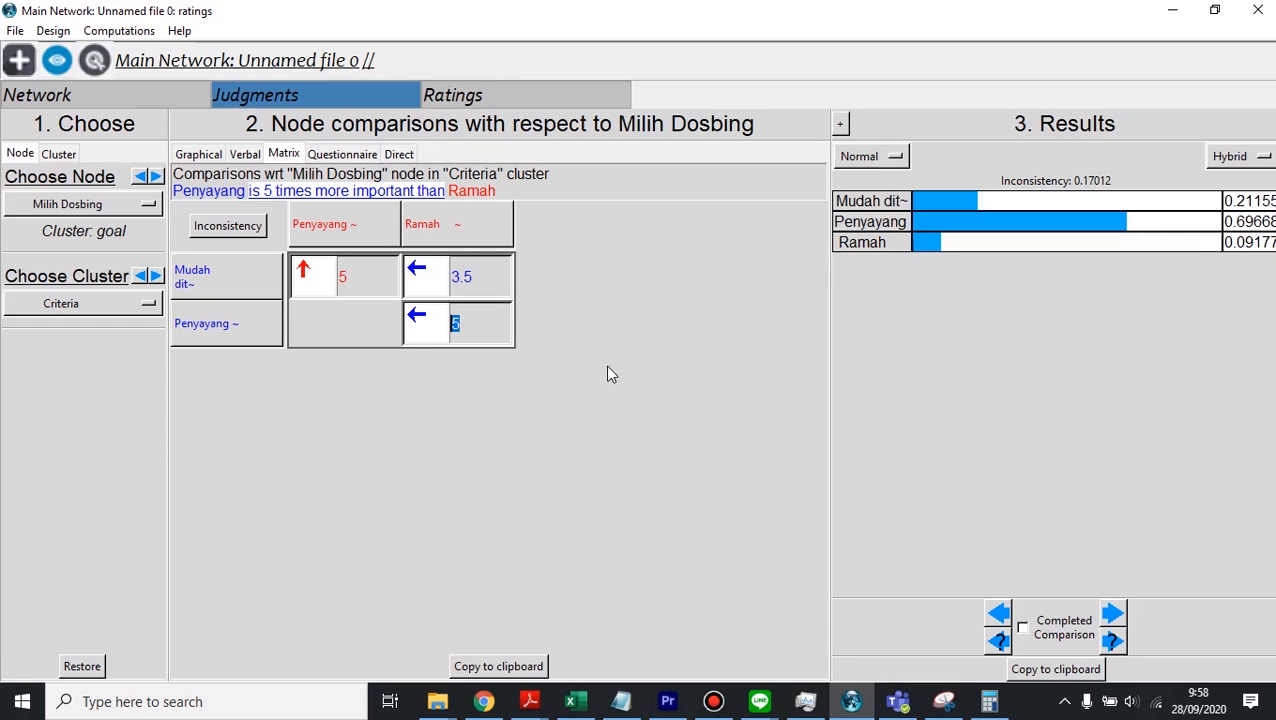
type("0.2")
left_click(490, 278)
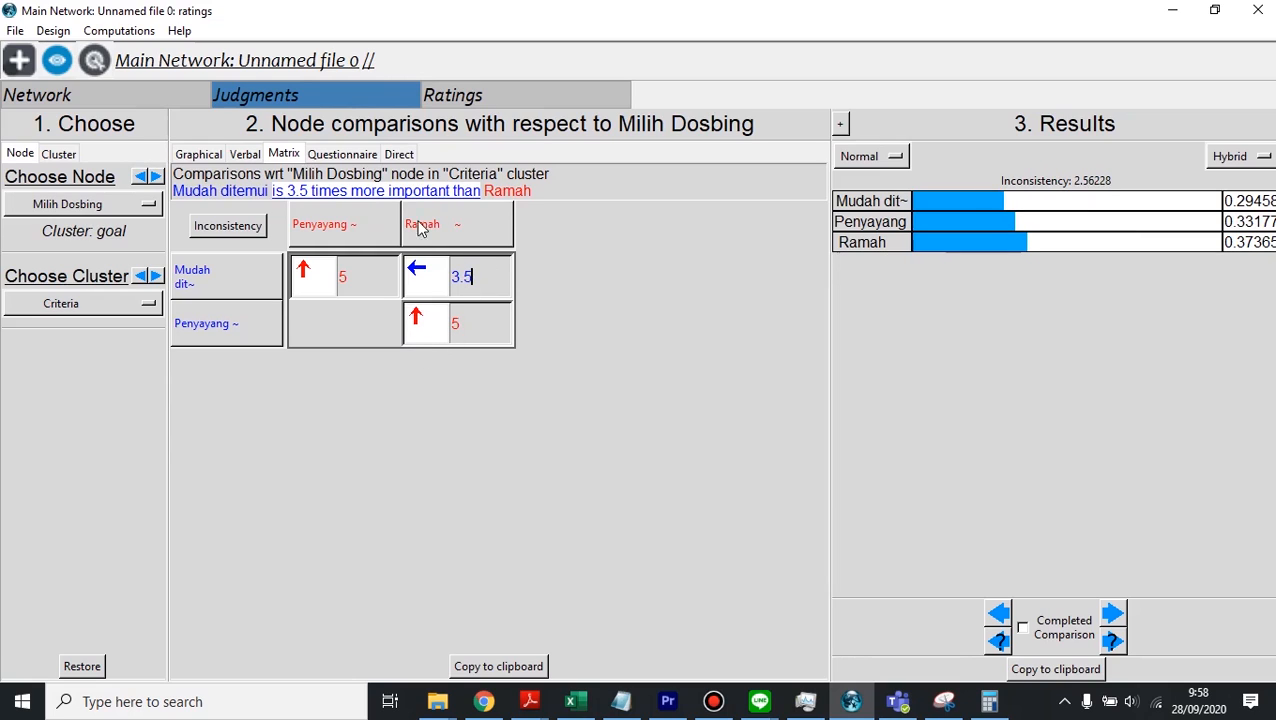
left_click(490, 320)
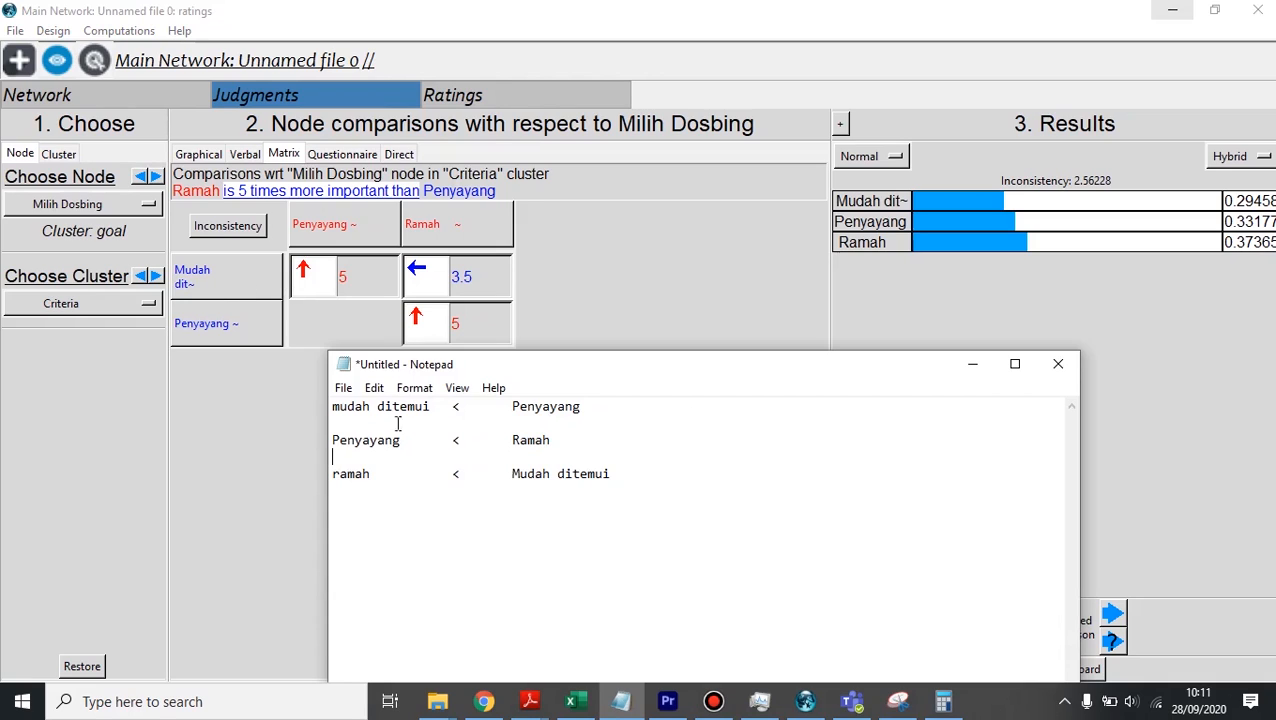
Step: Examine the Notepad notes ranking mudah ditemui below Penyayang and Penyayang below Ramah, highlighting each relation
left_click_drag(333, 407, 513, 410)
left_click(535, 410)
left_click_drag(371, 440, 403, 441)
left_click(466, 453)
left_click_drag(572, 438, 452, 440)
left_click(484, 441)
left_click_drag(548, 440, 451, 440)
left_click(535, 441)
left_click_drag(560, 440, 456, 441)
Step: Extend the first line of the notes with "< Ramah" and delete the separate "Penyayang < Ramah" line
left_click(624, 407)
type("<\tRamah")
left_click_drag(581, 436, 315, 440)
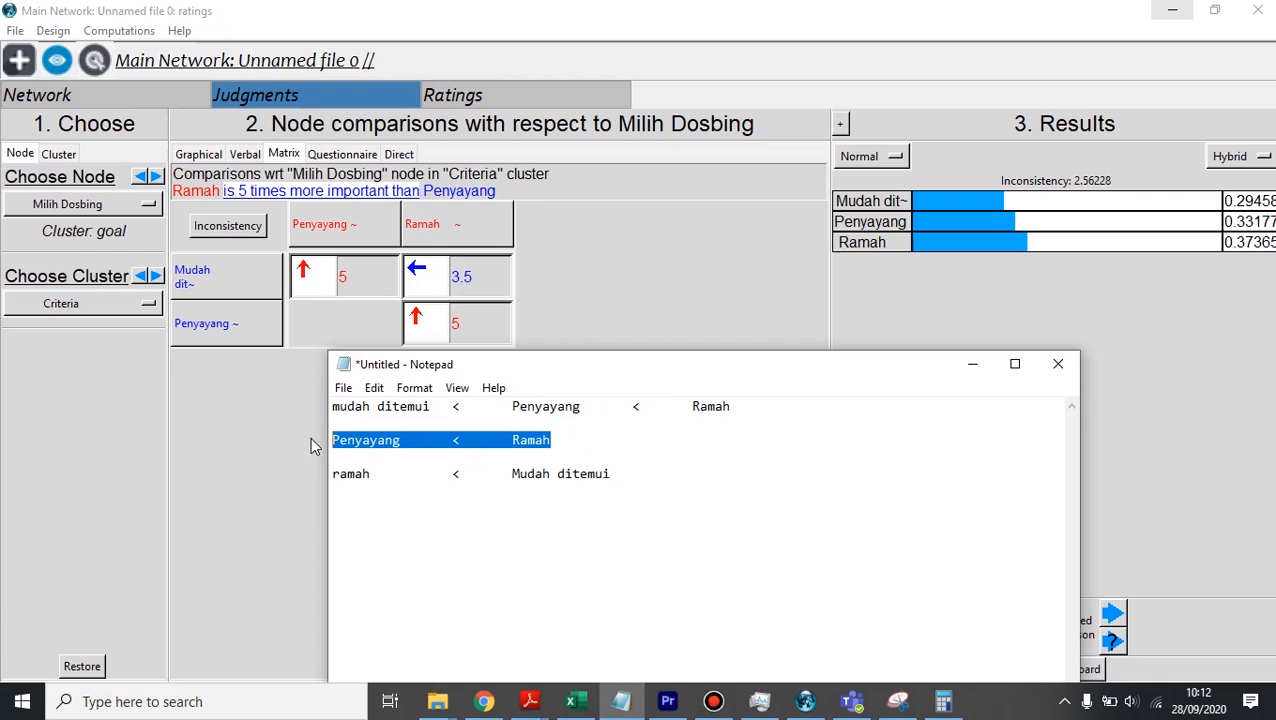
left_click(466, 440)
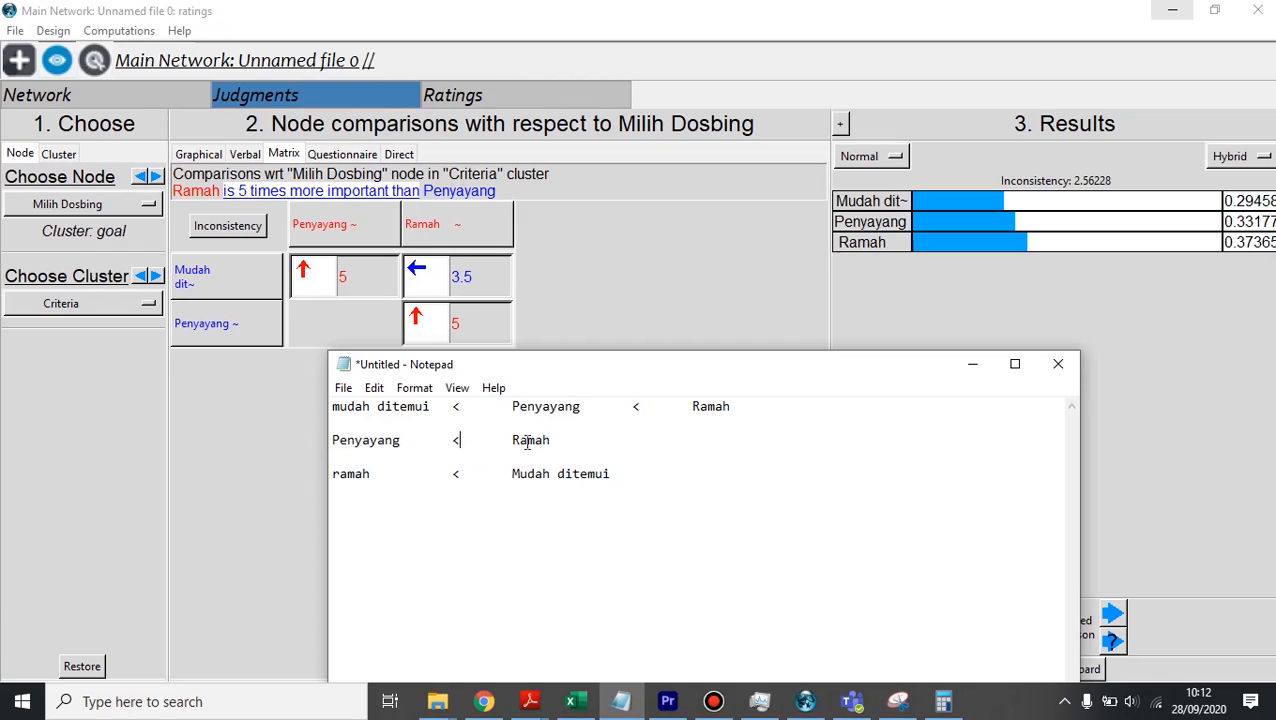
left_click_drag(566, 438, 313, 436)
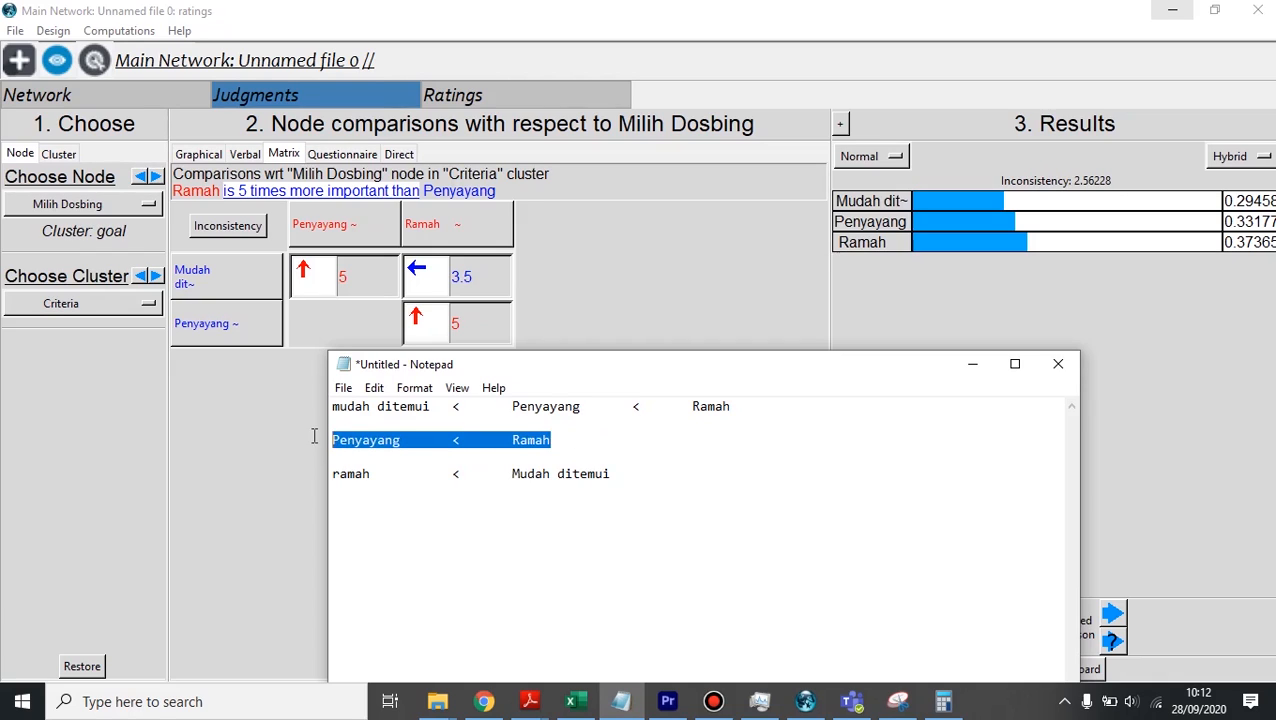
key("BackSpace")
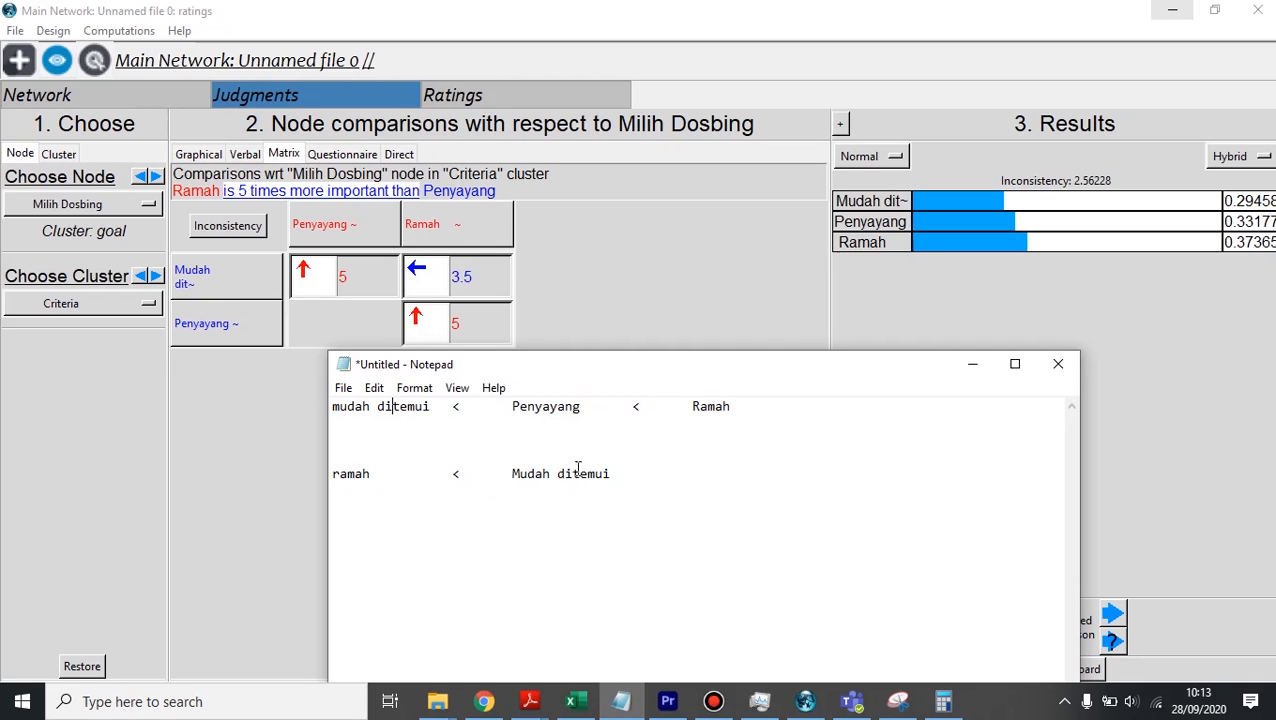
Step: Highlight the "ramah < Mudah ditemui" line in the notes and return to the comparison matrix
left_click(545, 484)
left_click_drag(549, 497, 288, 455)
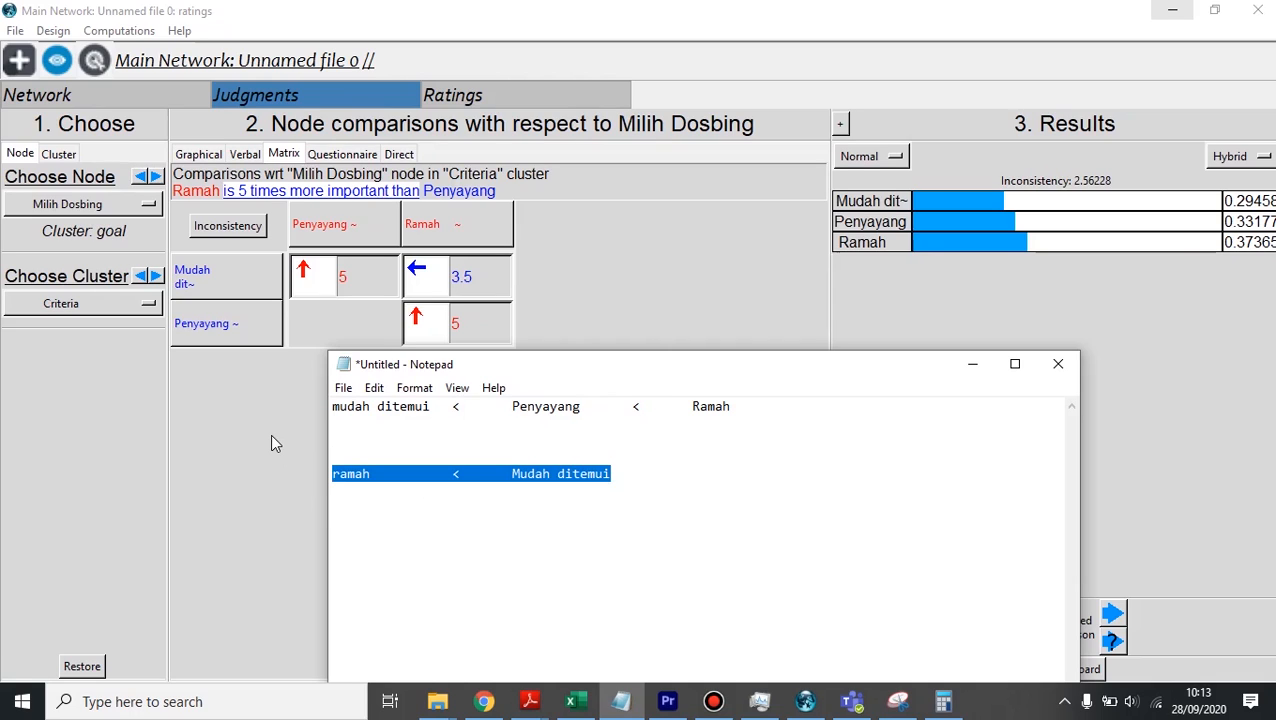
left_click(974, 364)
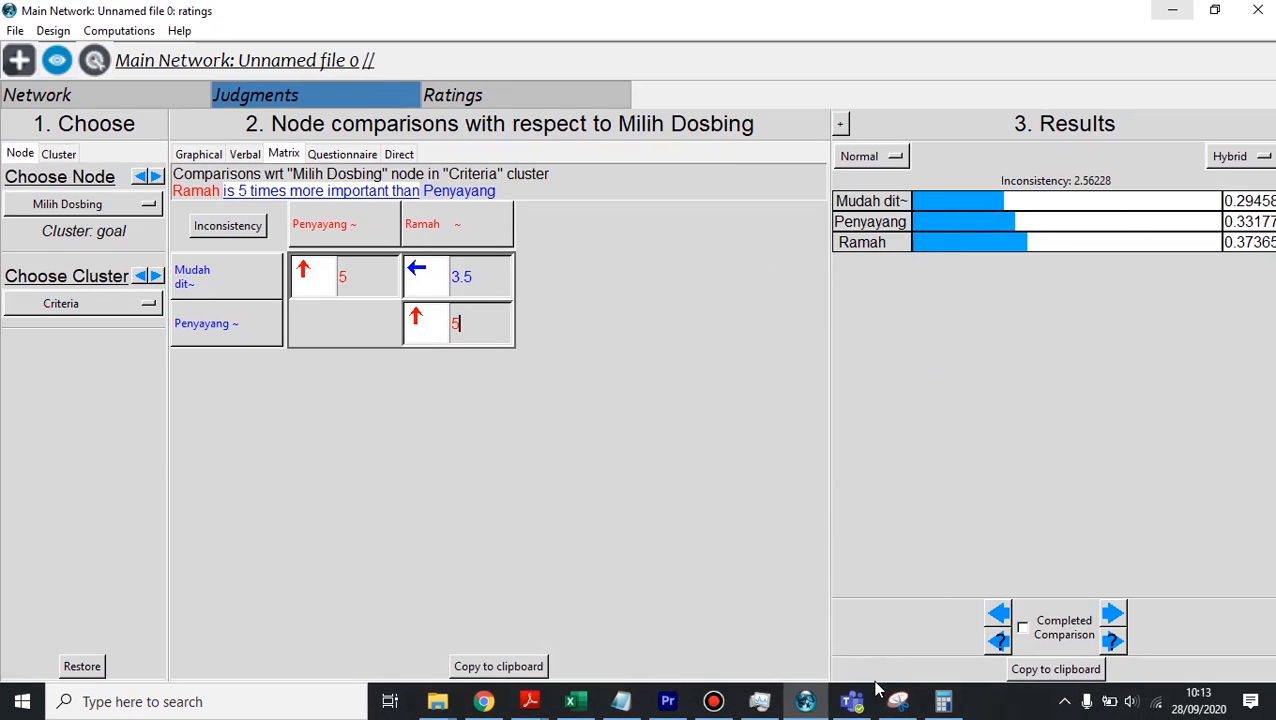
Step: Compare the Notepad line "mudah ditemui < Penyayang < Ramah" with "ramah < Mudah ditemui", and return to the comparison matrix
left_click(621, 701)
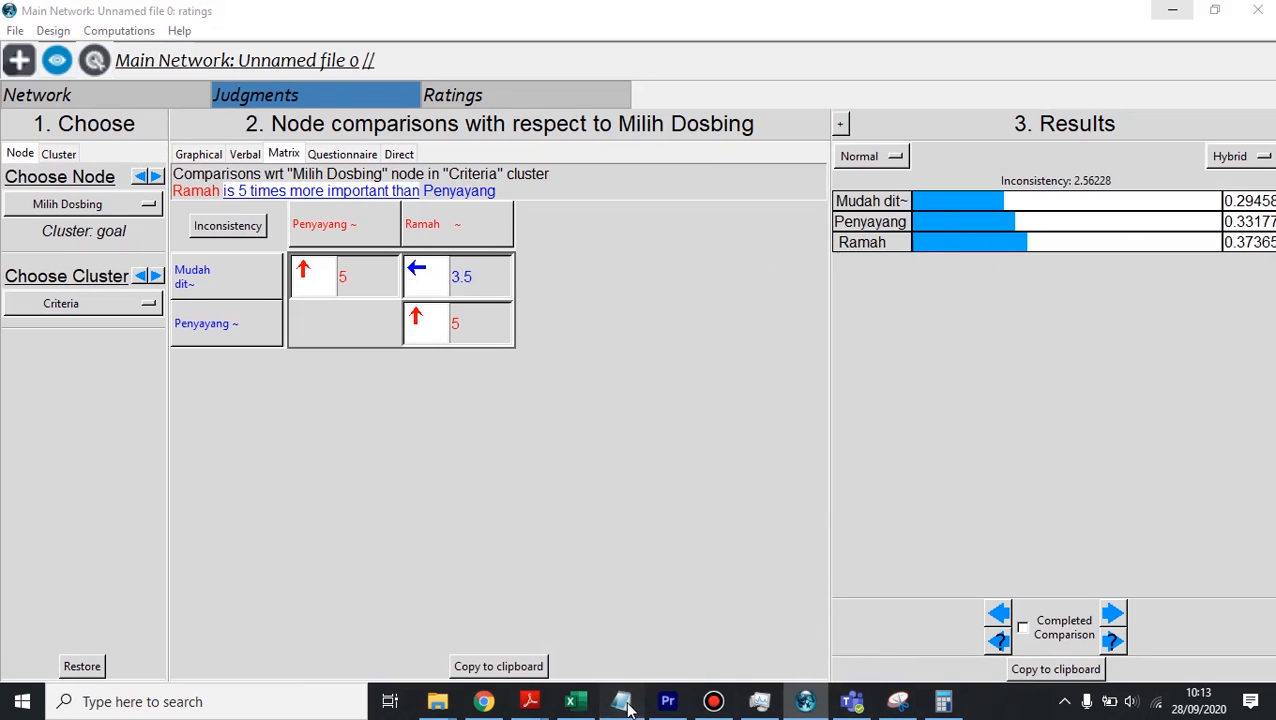
left_click(394, 476)
left_click(444, 483)
left_click(486, 475)
left_click(462, 473)
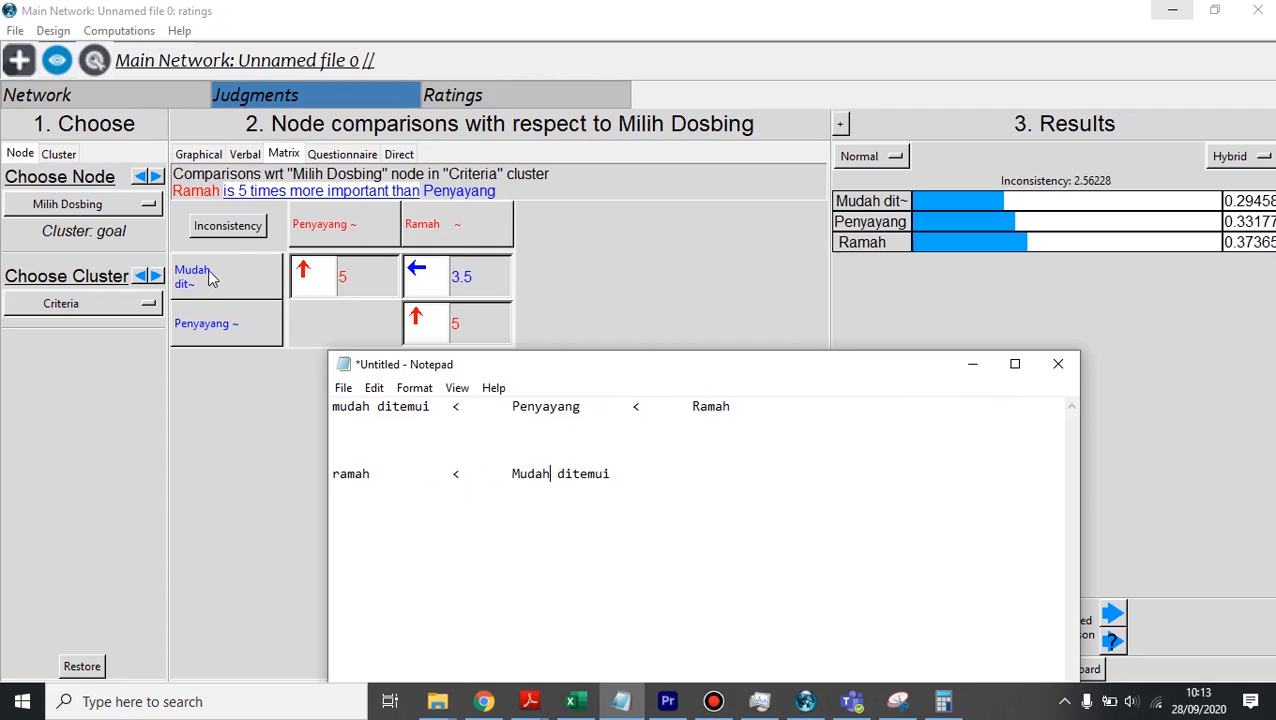
left_click(970, 366)
Step: Enter 0.2 for Mudah ditemui against Ramah in the matrix, making Ramah 5 times more important
left_click(484, 277)
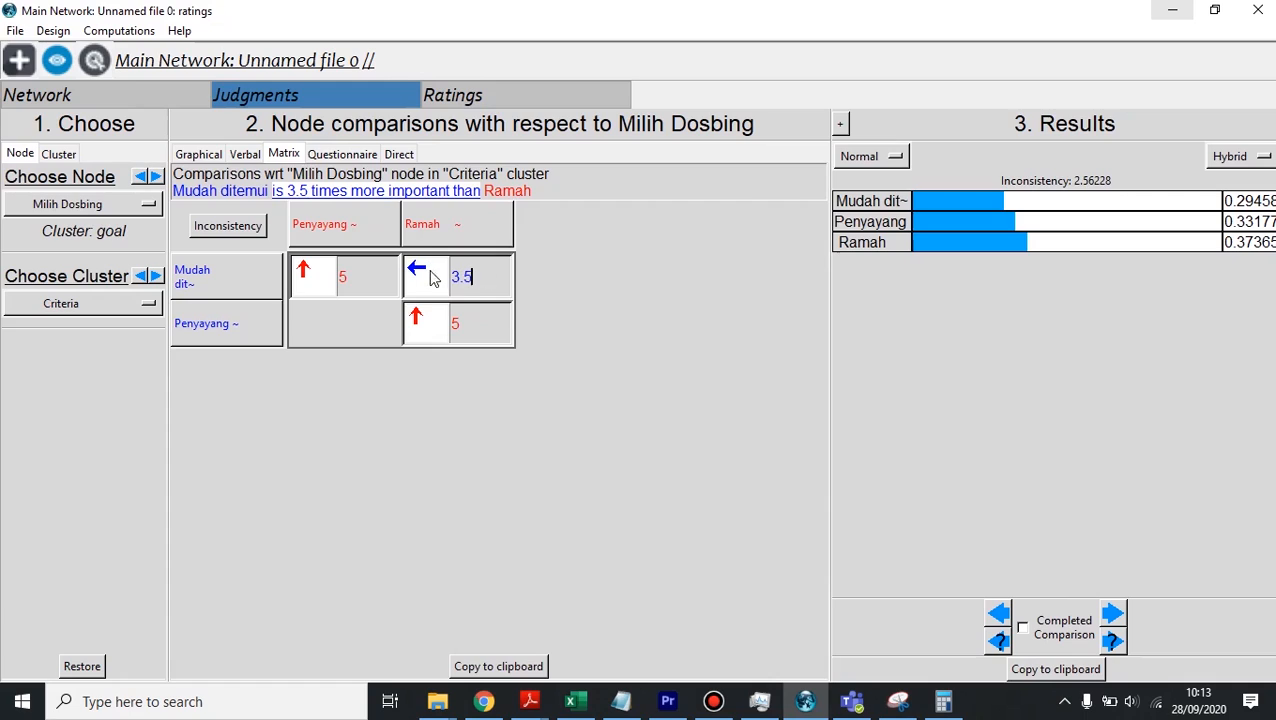
left_click_drag(476, 277, 446, 277)
type("0.2")
left_click(493, 318)
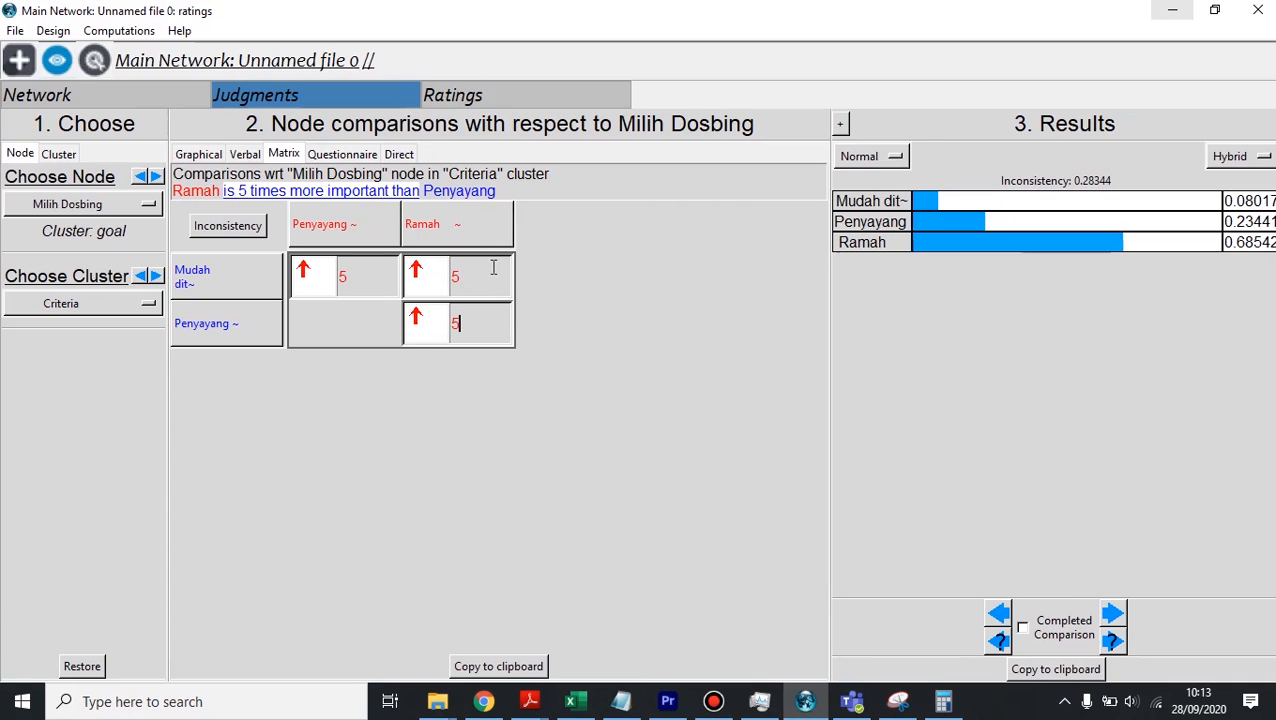
Step: Try a judgment of 7 for Ramah over Mudah ditemui in the criteria matrix
left_click(495, 273)
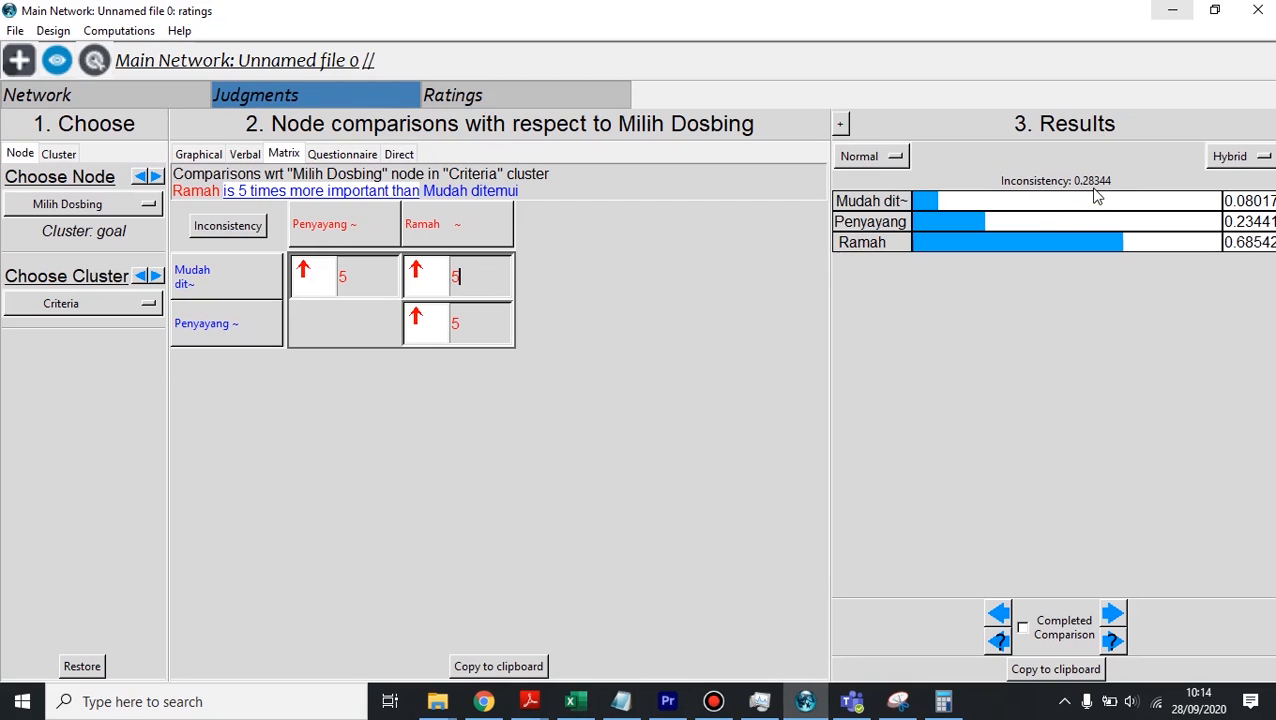
left_click_drag(490, 276, 433, 277)
type("7")
left_click(488, 334)
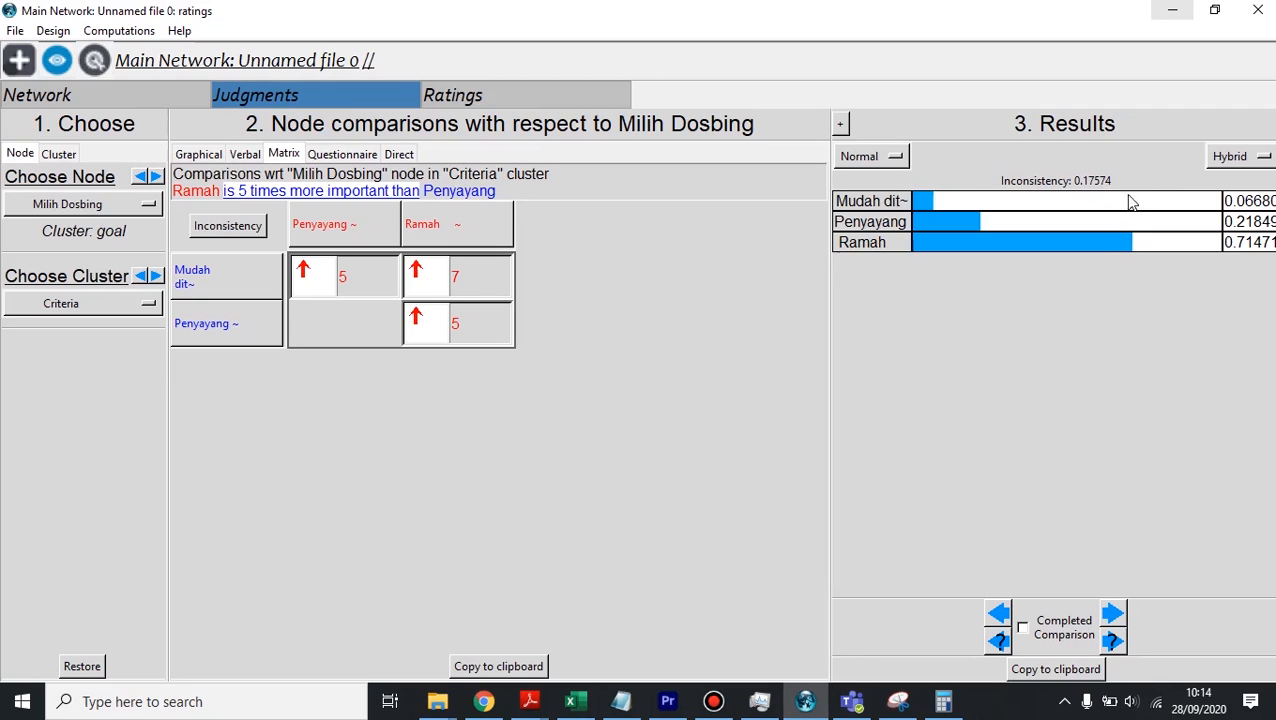
Step: Set Ramah to 9 times more important than Mudah ditemui
left_click(427, 279)
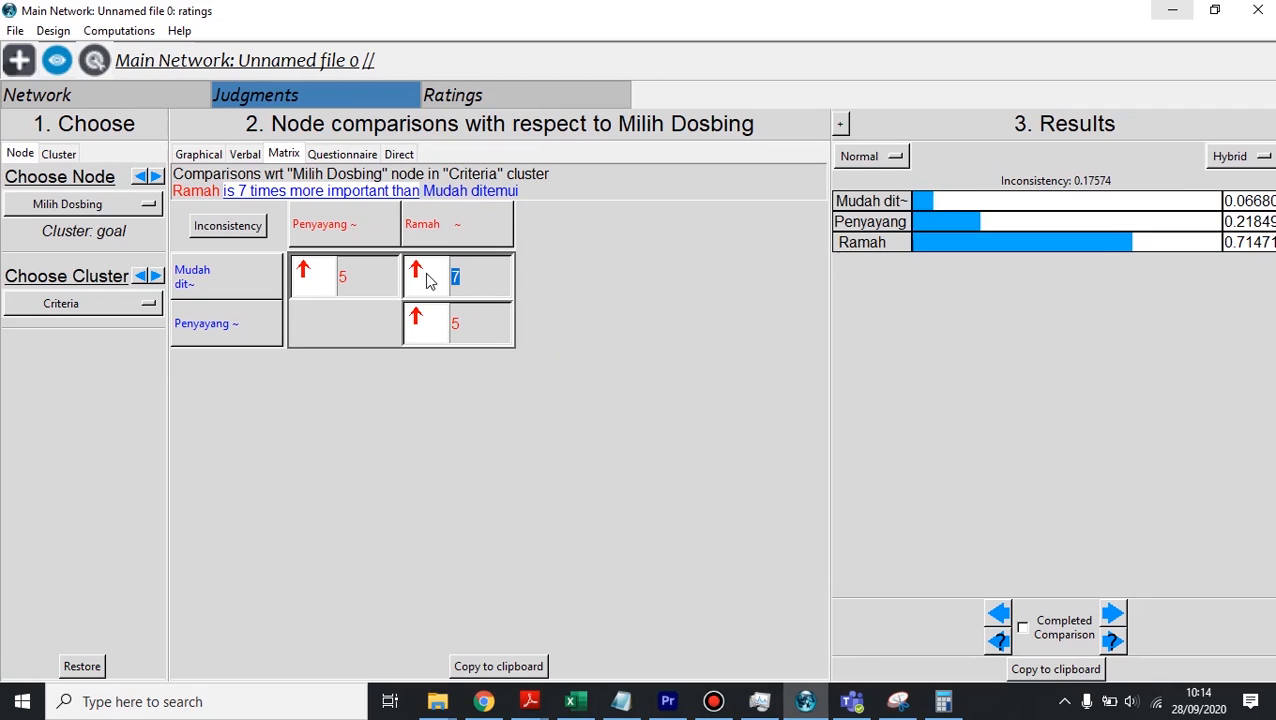
type("9")
left_click(486, 332)
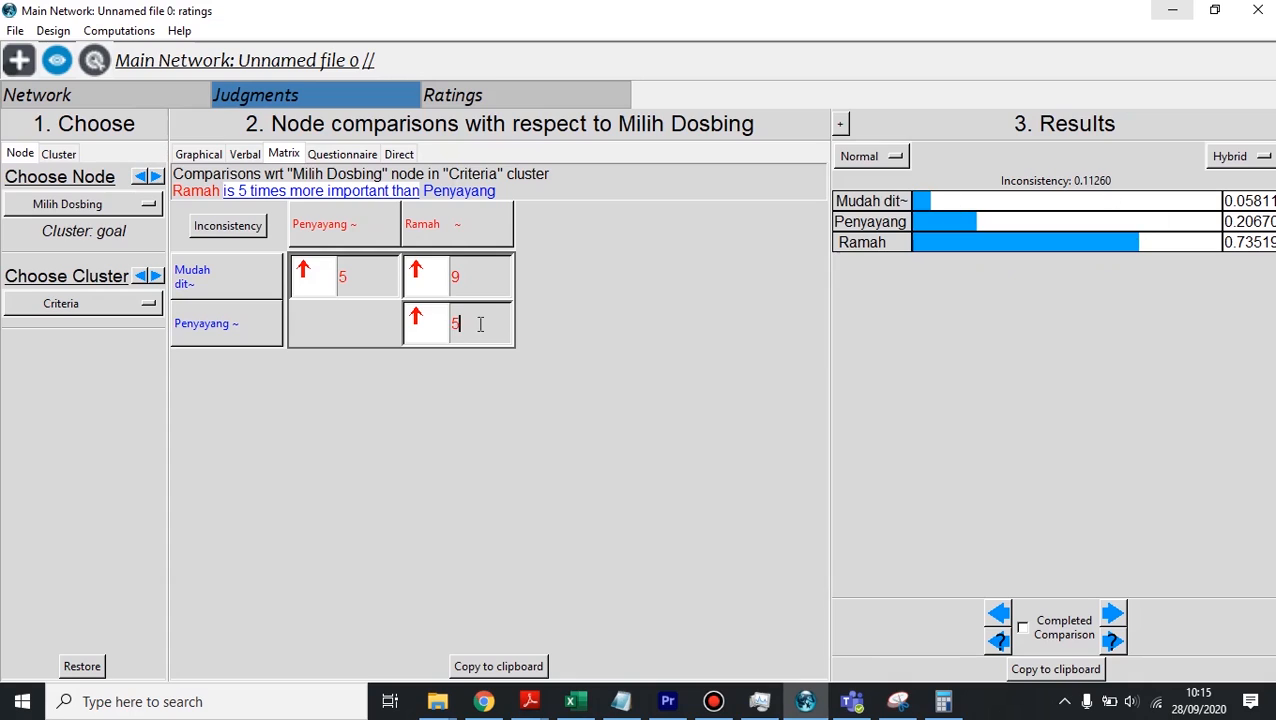
Step: Set Ramah to 3 times more important than Penyayang
left_click_drag(484, 324, 434, 324)
type("3")
left_click(486, 278)
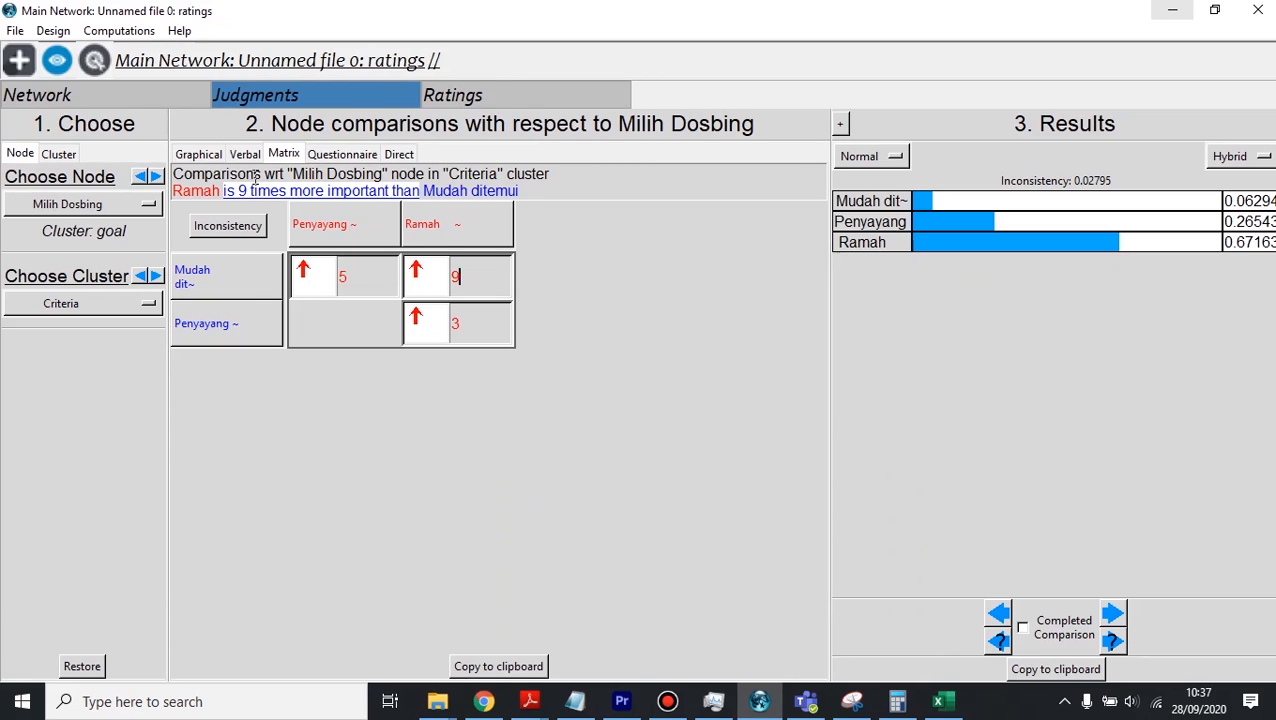
Step: Choose Ramah as the node to compare and enter initial judgments among the Dosen alternatives, including 0.5 for Dosen 1 against Dosen 3
left_click(146, 205)
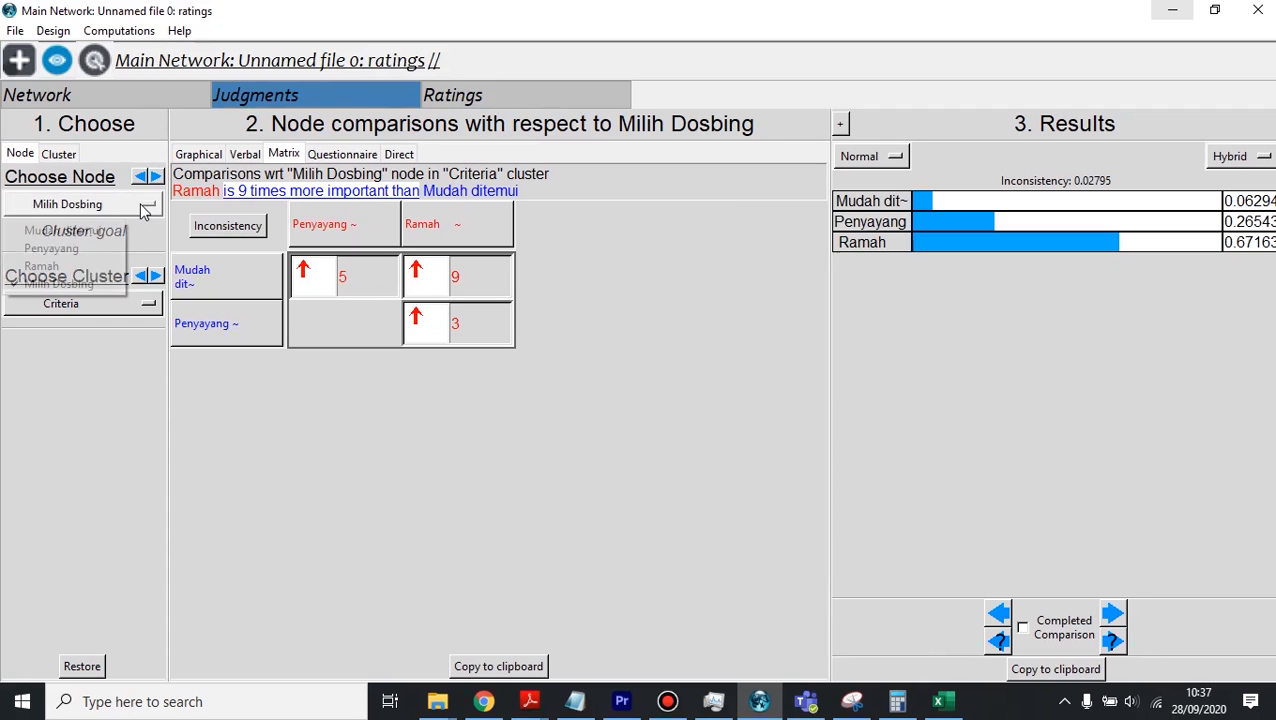
left_click(105, 266)
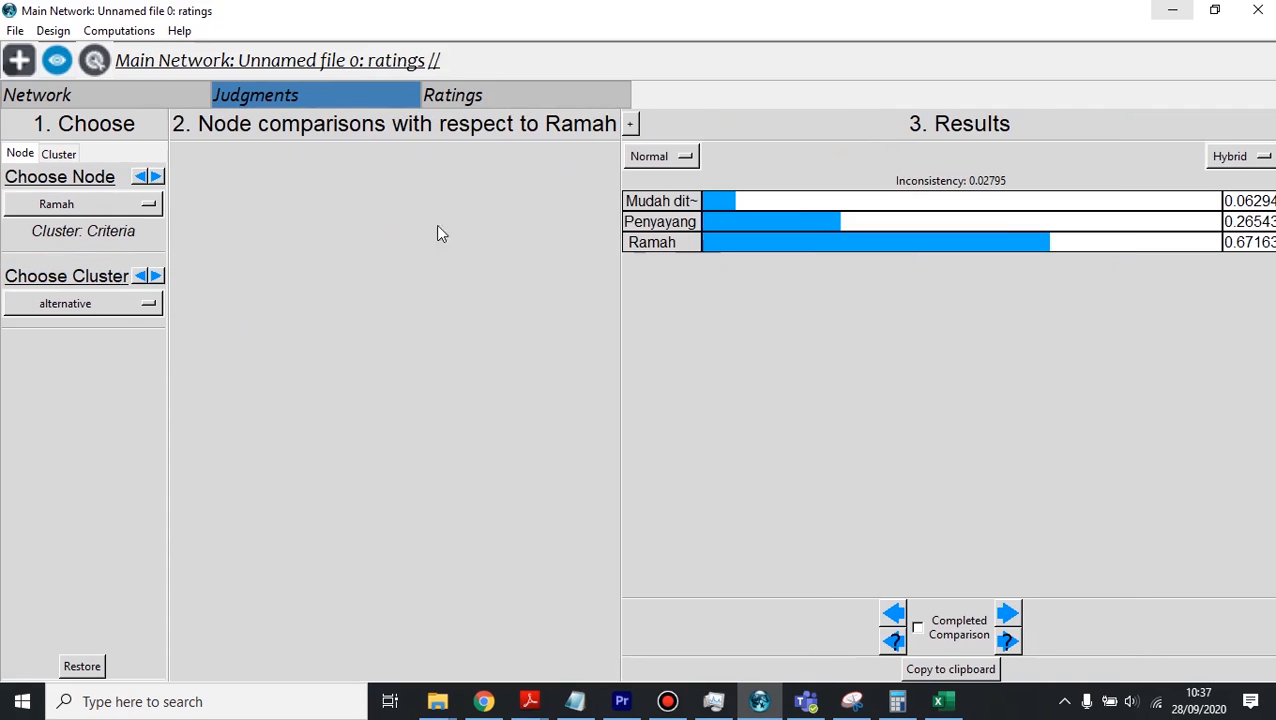
left_click(362, 276)
type("1")
type("7")
left_click(484, 319)
left_click_drag(474, 276, 441, 278)
type("0.5")
left_click(484, 333)
Step: Choose Penyayang as the node and enter 5 for Dosen 1 against Dosen 2 and 3 for Dosen 2 against Dosen 3
left_click(90, 203)
left_click(72, 247)
left_click(382, 272)
type("5")
left_click(484, 323)
type("30.5")
left_click(497, 324)
type("3")
Step: In the Penyayang matrix, set Dosen 1 to 3 times more important than Dosen 2 and revise the judgments against Dosen 3
left_click_drag(362, 276, 305, 269)
type("3")
left_click(493, 320)
type("0")
left_click_drag(480, 323, 445, 325)
type(".1")
double_click(495, 326)
type("2")
left_click(500, 276)
type("1")
left_click(495, 280)
left_click(490, 327)
Step: Choose Mudah ditemui as the node and enter 9 for Dosen 1–Dosen 2, 1 for Dosen 2–Dosen 3 and 0.5 for Dosen 1–Dosen 3
left_click(90, 203)
left_click(83, 232)
left_click_drag(358, 277, 325, 281)
type("9")
left_click_drag(478, 323, 446, 325)
type("9")
type("1")
left_click_drag(478, 277, 441, 278)
type("0.5")
Step: Revise the Dosen 2 against Dosen 3 judgment in the Mudah ditemui matrix, entering 0.5
left_click(499, 316)
type("73")
left_click(487, 325)
left_click_drag(478, 324, 444, 325)
type("3")
type("0.5")
left_click_drag(478, 277, 433, 277)
left_click(488, 324)
Step: Return to the Ramah node's matrix and make Dosen 3 three times more important than both Dosen 1 and Dosen 2
left_click(110, 205)
left_click(107, 220)
left_click(110, 207)
left_click(120, 212)
type("3")
left_click_drag(478, 323, 438, 323)
type("3")
left_click_drag(478, 323, 427, 319)
type("0.33")
left_click(491, 285)
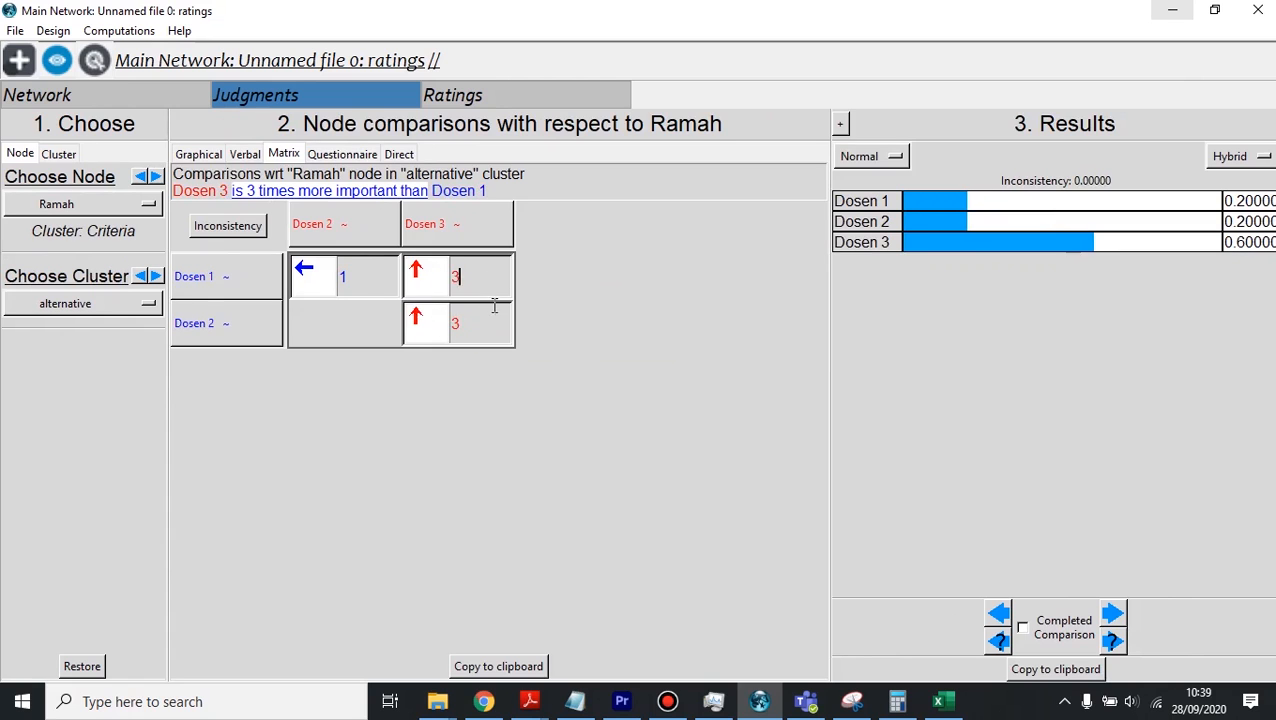
Step: Review the comparisons node by node, including the Penyayang and Mudah ditemui matrices
left_click(100, 205)
left_click(92, 248)
left_click(92, 208)
left_click(93, 232)
left_click(156, 178)
left_click(156, 178)
left_click(522, 414)
left_click(156, 176)
left_click(156, 176)
left_click(156, 176)
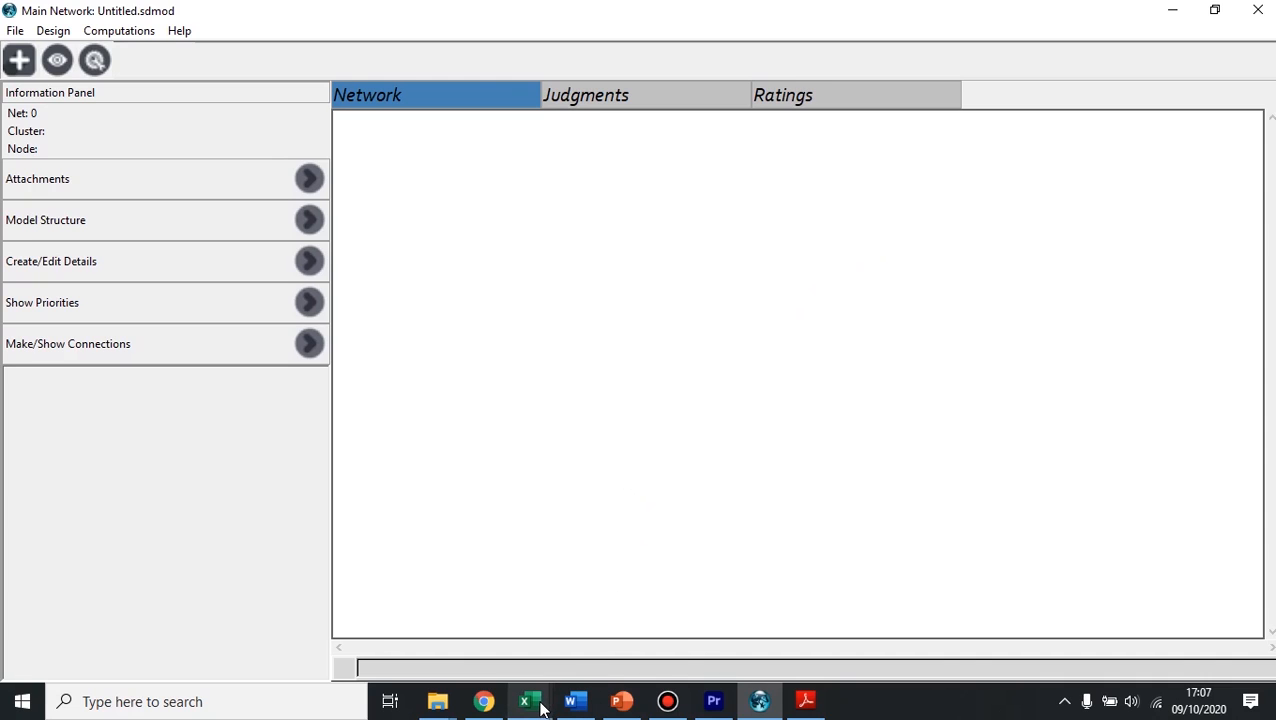
Step: Switch to the Book1 workbook in Excel and examine the terms and root index of the combined matrix formula for X
mouse_move(541, 707)
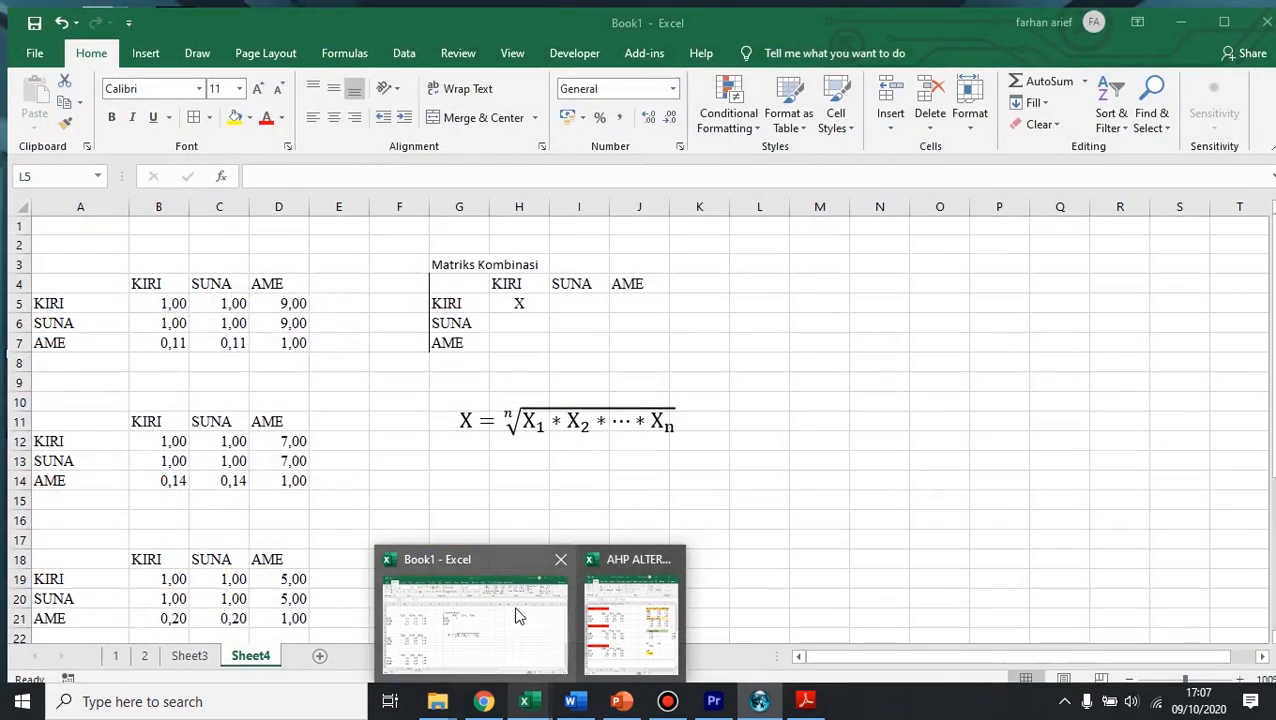
left_click(518, 616)
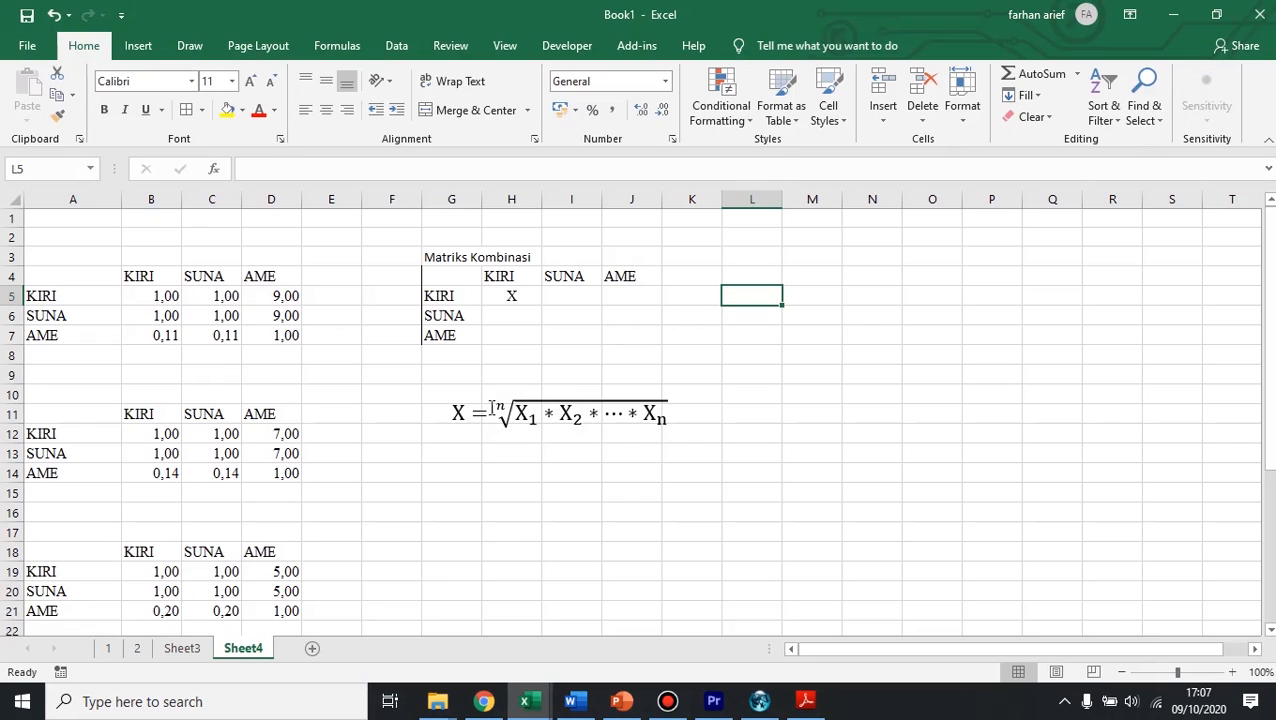
left_click(470, 413)
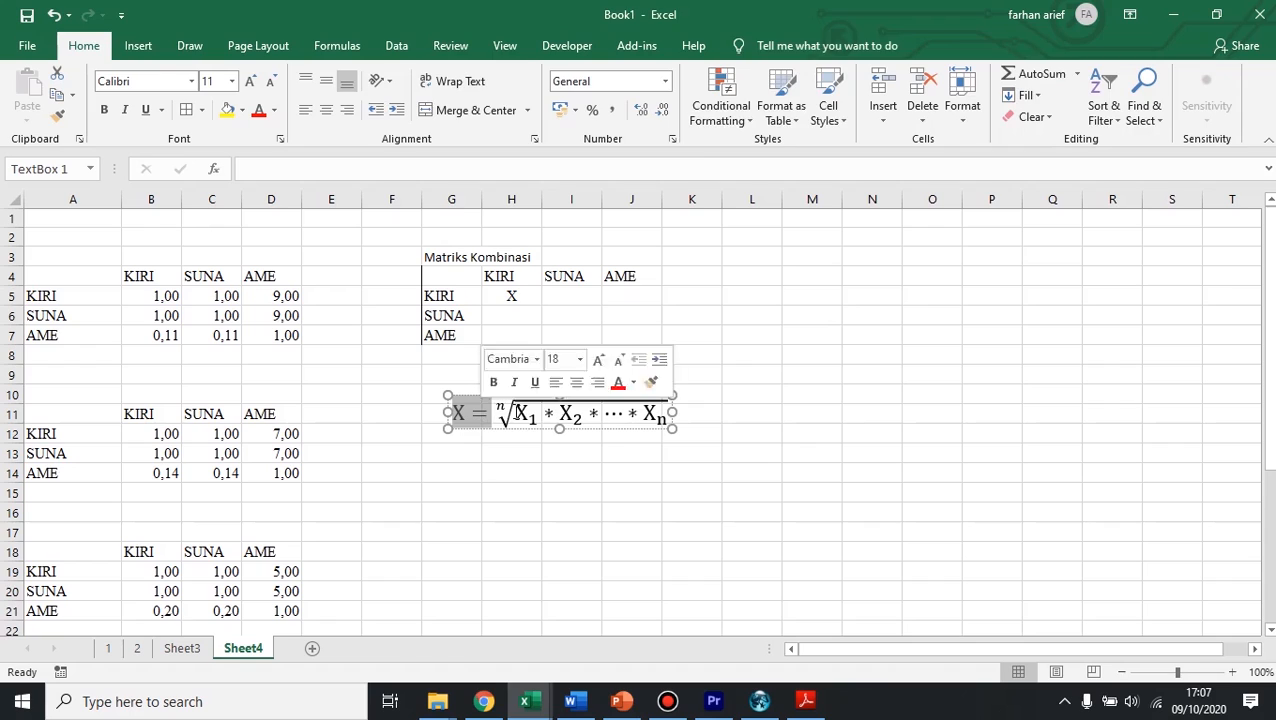
left_click(531, 420)
left_click(527, 416)
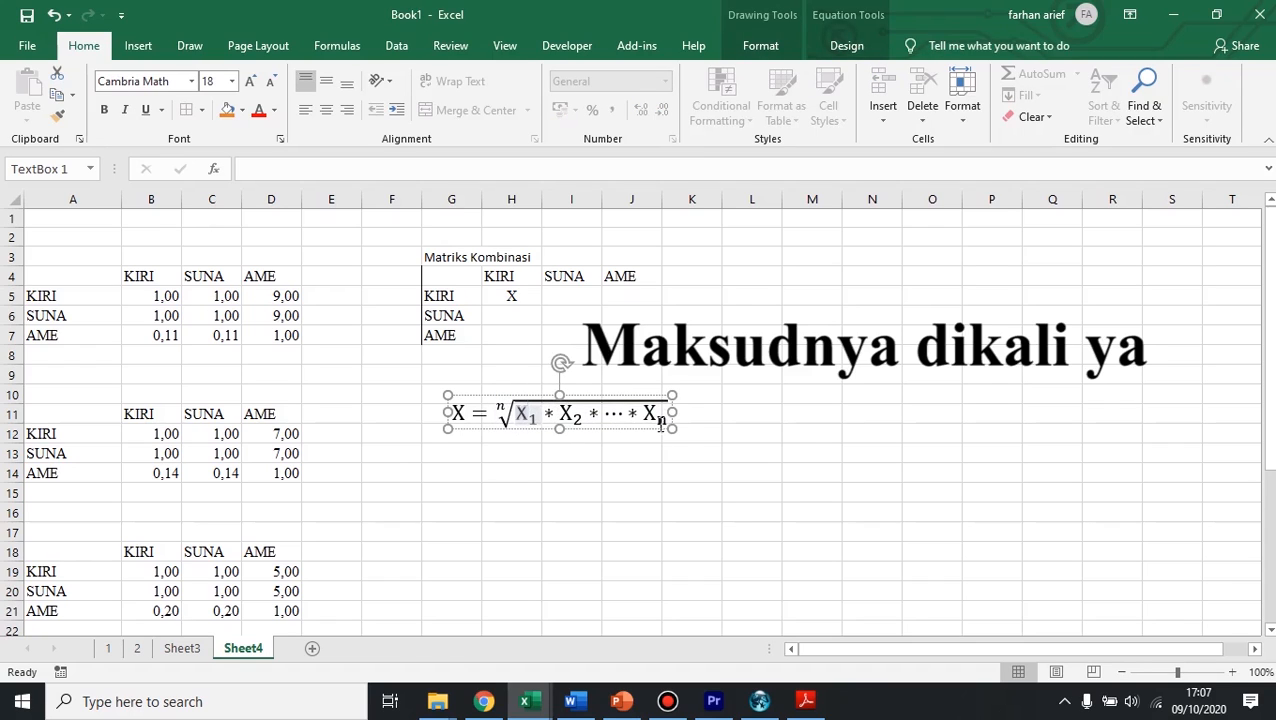
double_click(498, 408)
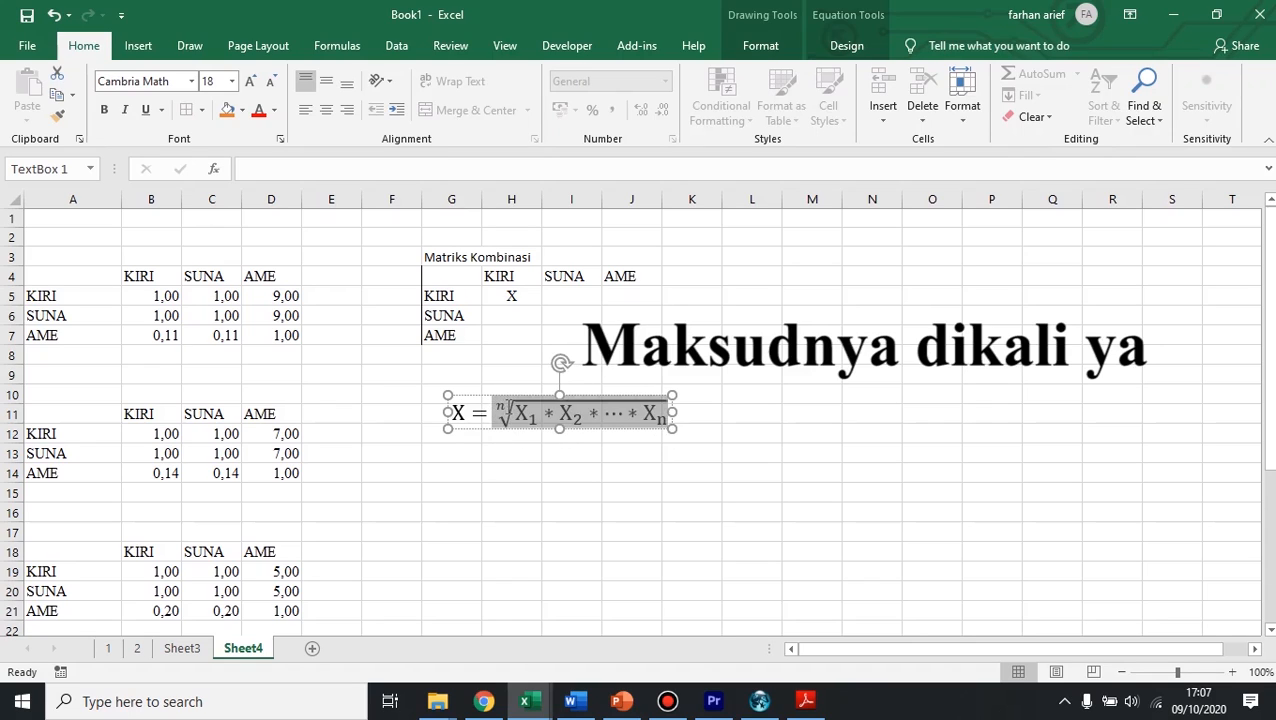
left_click(500, 410)
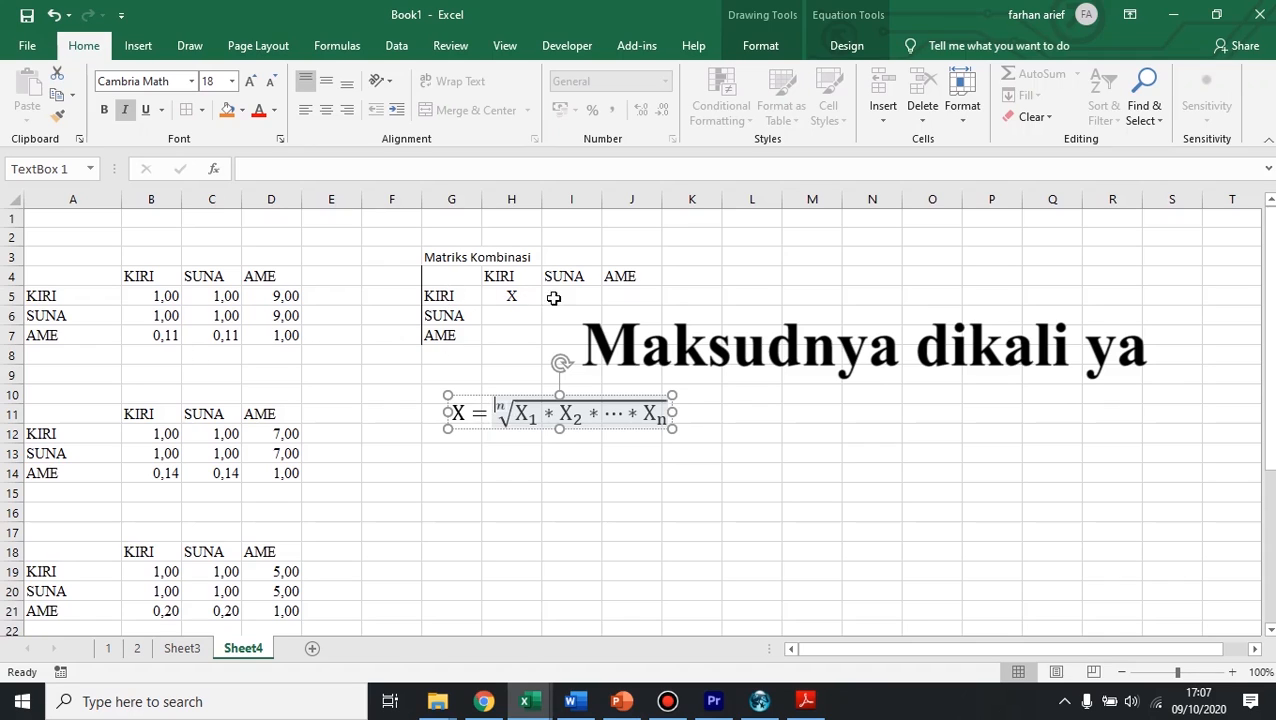
Step: Clear X from the KIRI–KIRI cell H5 and enter X in the KIRI–SUNA cell I5 of Matriks Kombinasi
left_click(509, 295)
key("Delete")
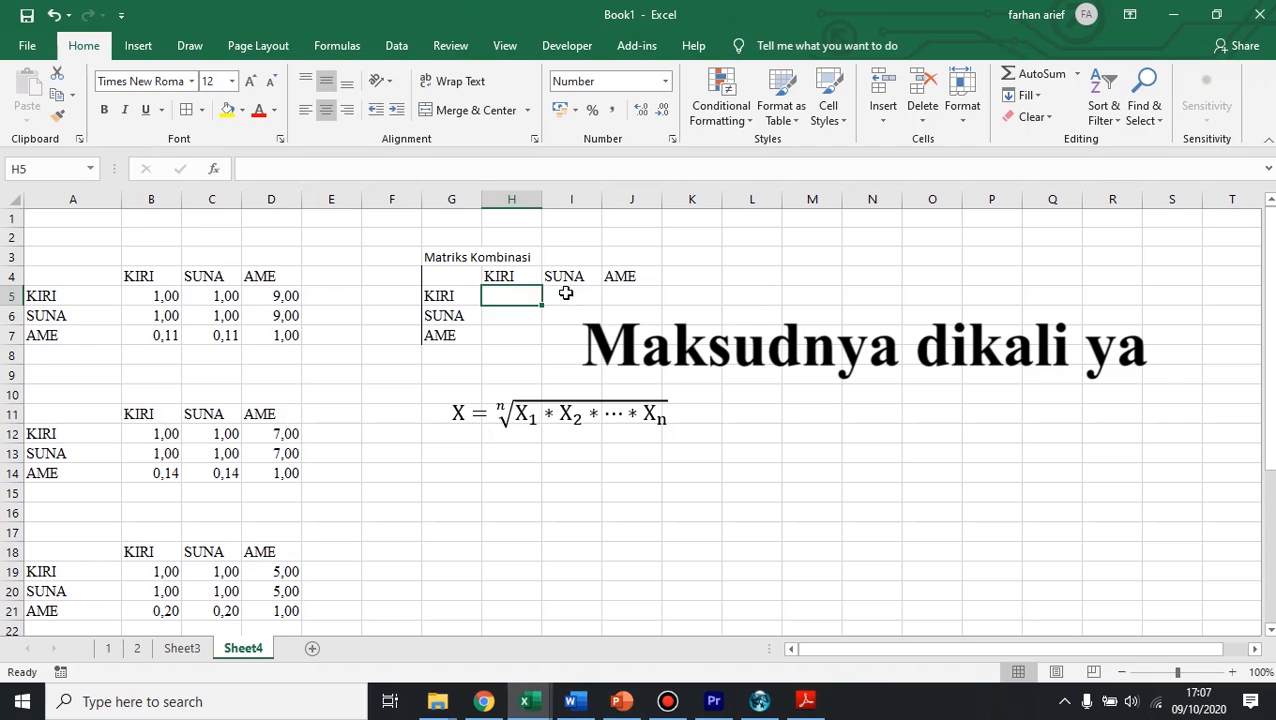
left_click(575, 297)
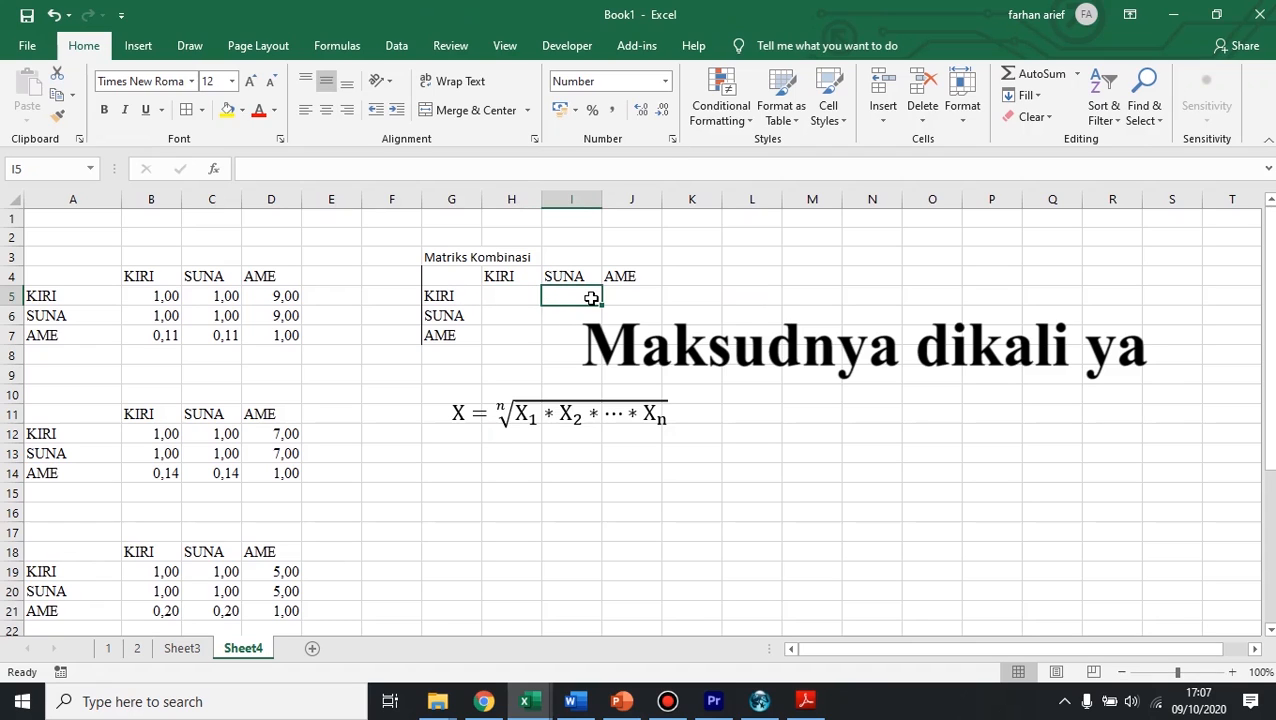
type("X")
key("Return")
left_click(574, 296)
Step: Examine the KIRI–SUNA value in each respondent matrix down the sheet and relate it to the root formula
left_click(218, 297)
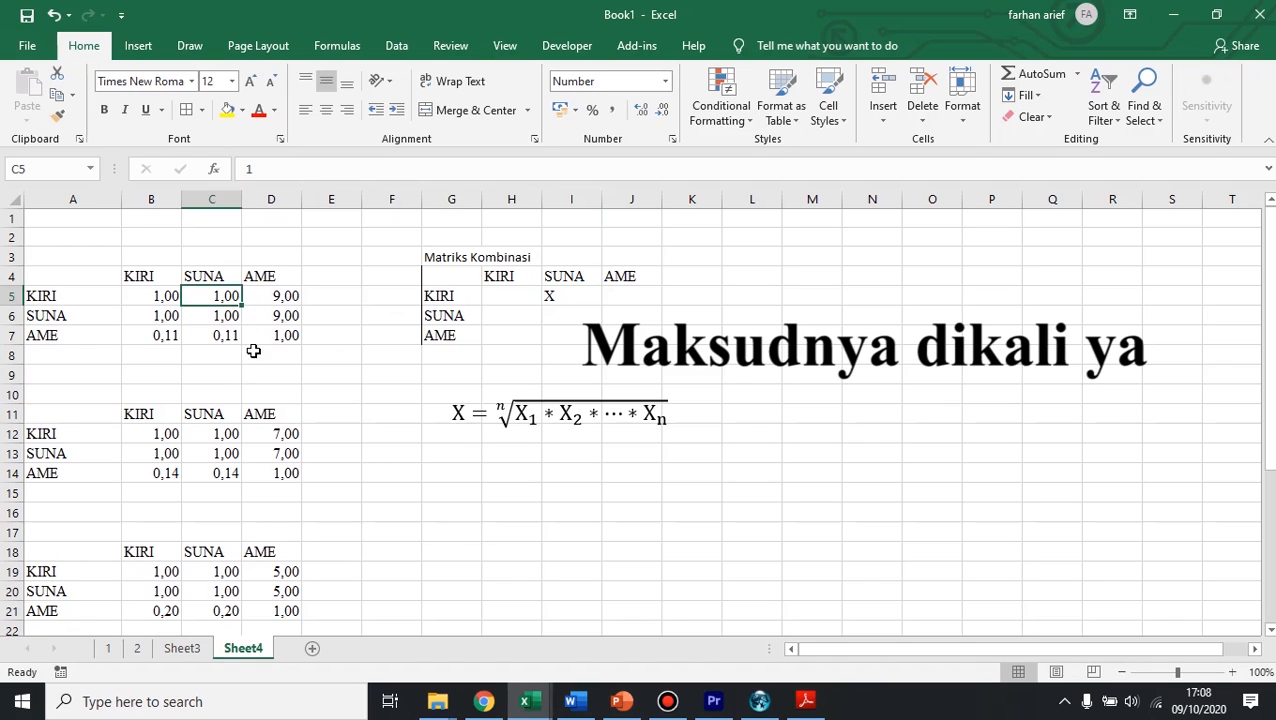
left_click(226, 434)
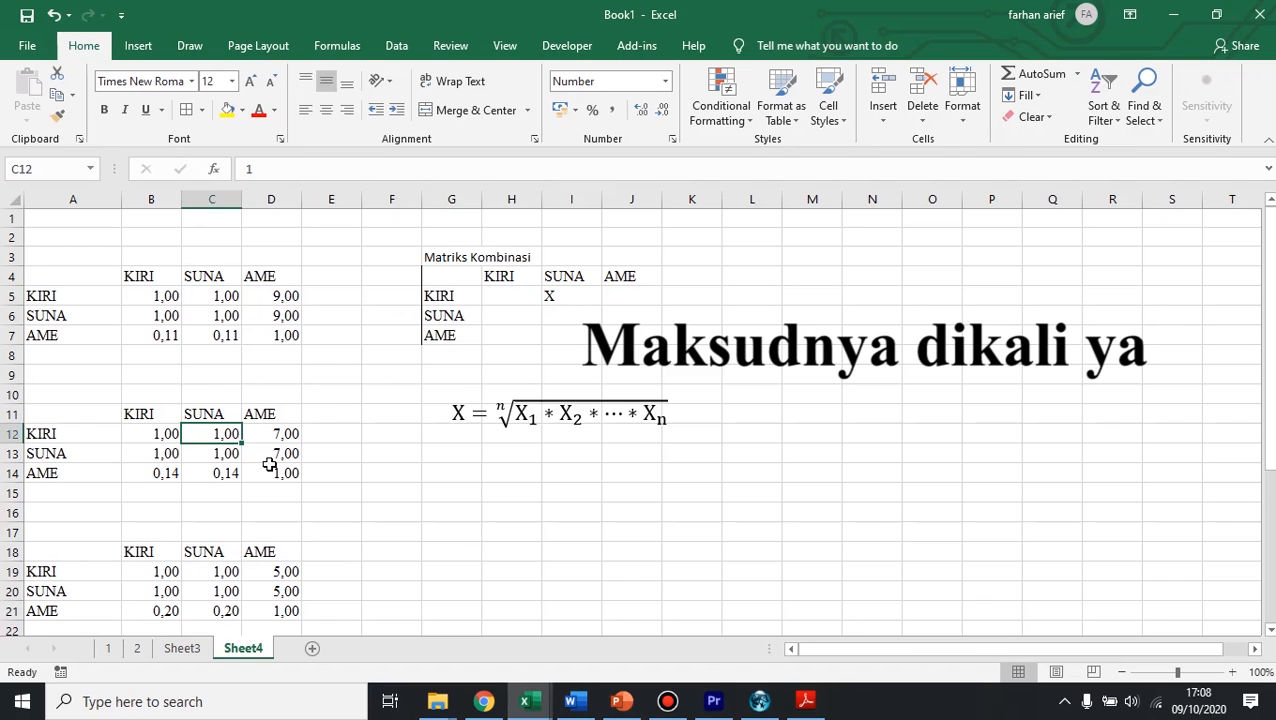
scroll(268, 472, "down", 1)
left_click(231, 515)
scroll(231, 513, "down", 2)
left_click(231, 513)
scroll(231, 510, "down", 3)
left_click(225, 456)
scroll(379, 461, "up", 6)
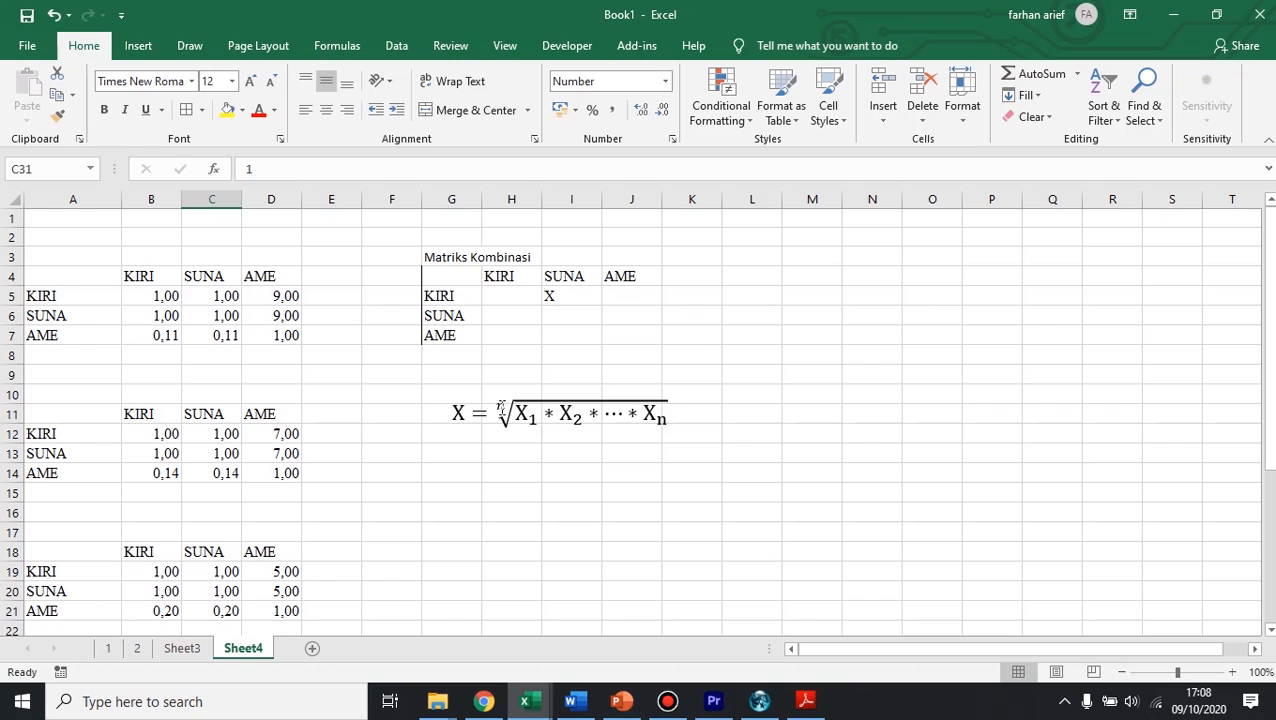
scroll(330, 476, "down", 2)
scroll(387, 459, "up", 2)
scroll(265, 484, "down", 5)
scroll(379, 424, "up", 5)
left_click(65, 261)
left_click_drag(77, 268, 134, 319)
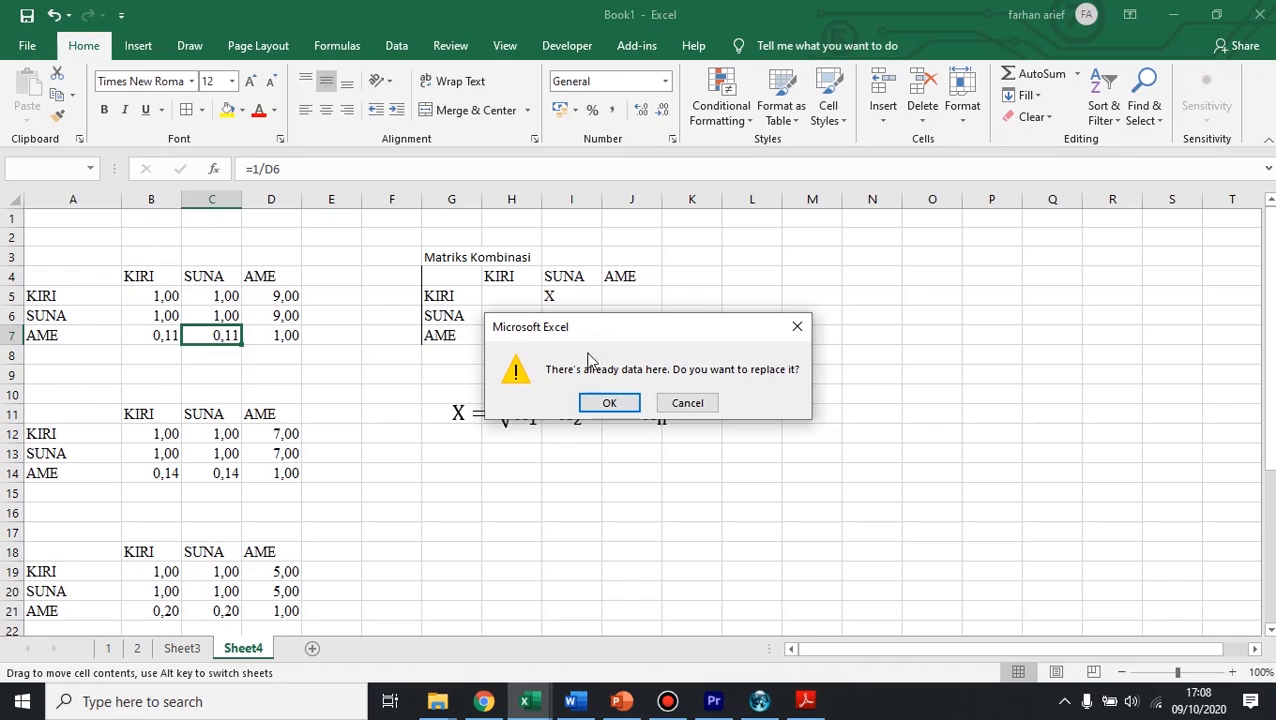
left_click(687, 402)
Step: Highlight each of the respondent comparison matrices down the sheet, from the first table to the last
left_click_drag(65, 271, 257, 358)
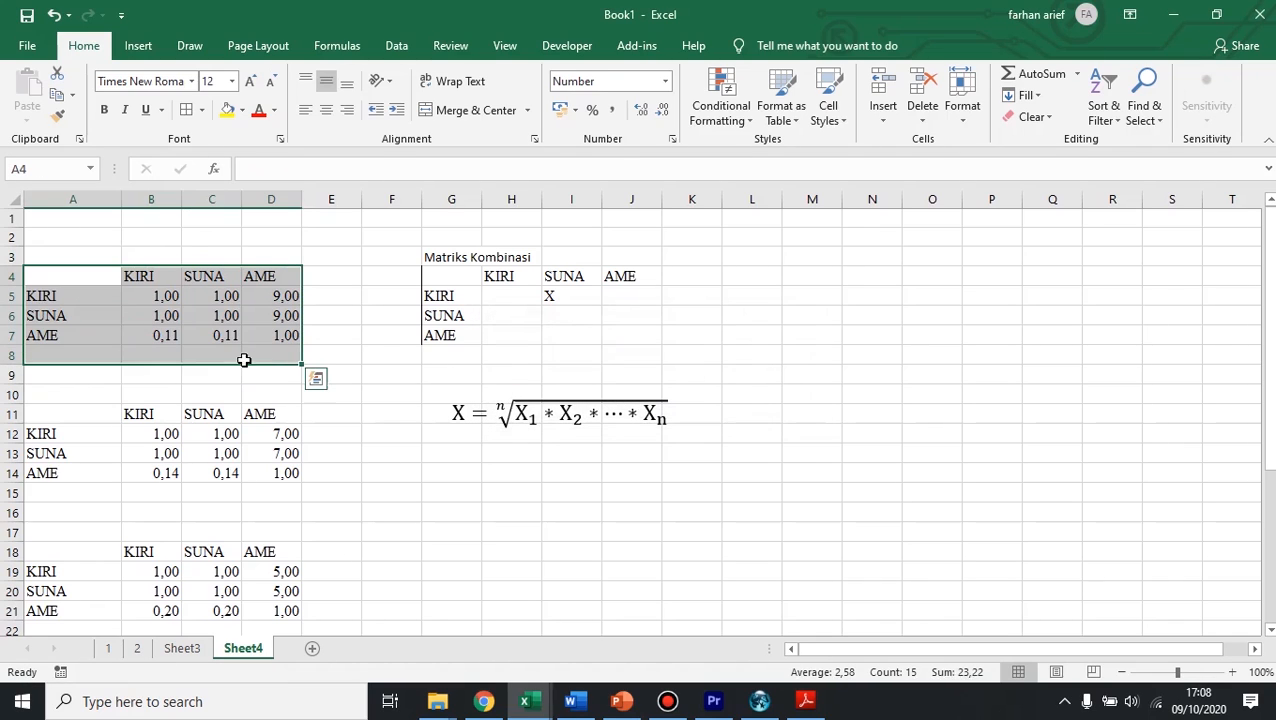
left_click_drag(110, 432, 228, 450)
scroll(165, 455, "down", 2)
left_click_drag(95, 438, 270, 477)
scroll(48, 421, "down", 2)
left_click_drag(60, 455, 265, 492)
scroll(141, 449, "down", 3)
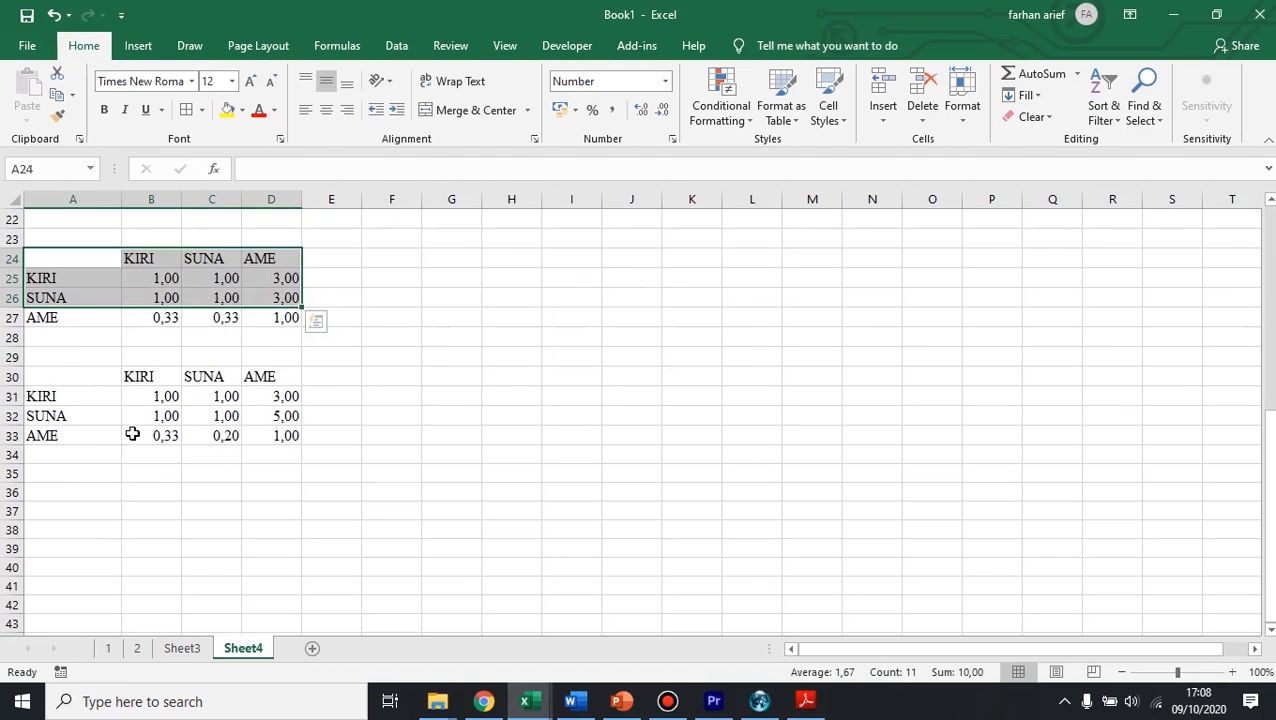
left_click_drag(60, 376, 259, 418)
scroll(430, 427, "up", 7)
Step: Examine the Matriks Kombinasi table, highlighting its X cell and the whole range G3:J7
left_click(638, 341)
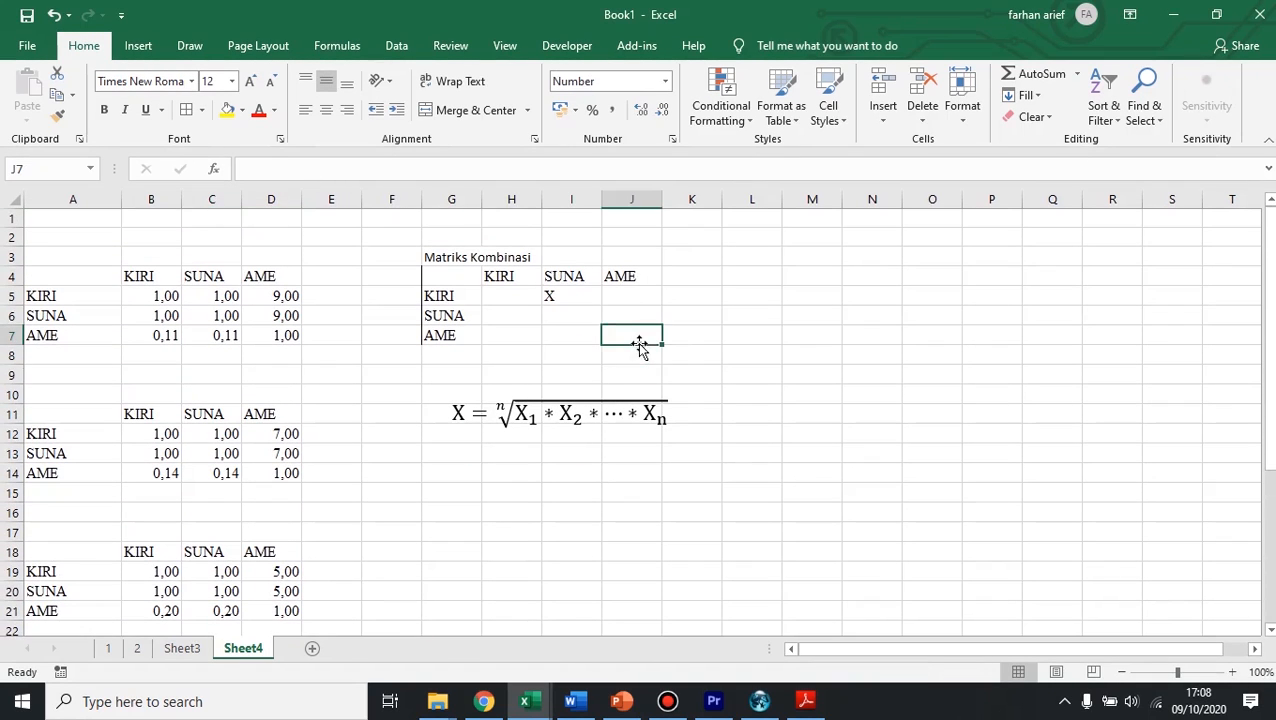
left_click(578, 299)
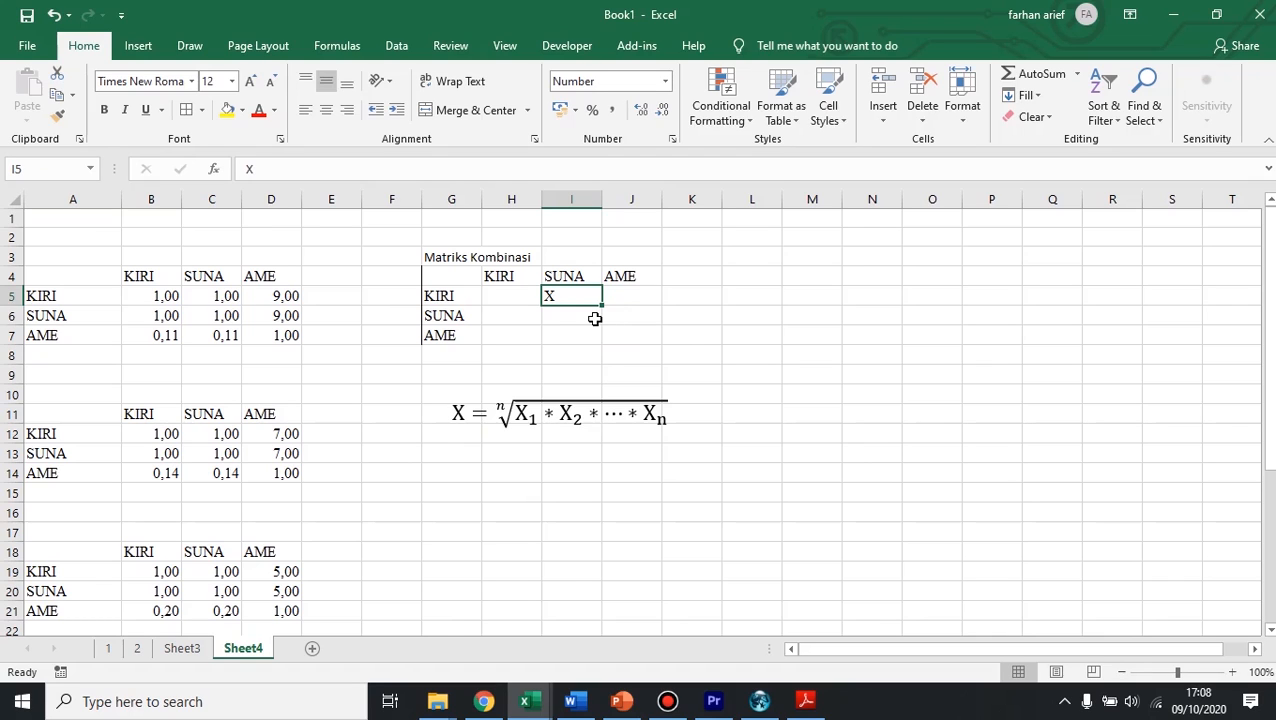
left_click_drag(450, 258, 592, 338)
left_click_drag(444, 257, 645, 342)
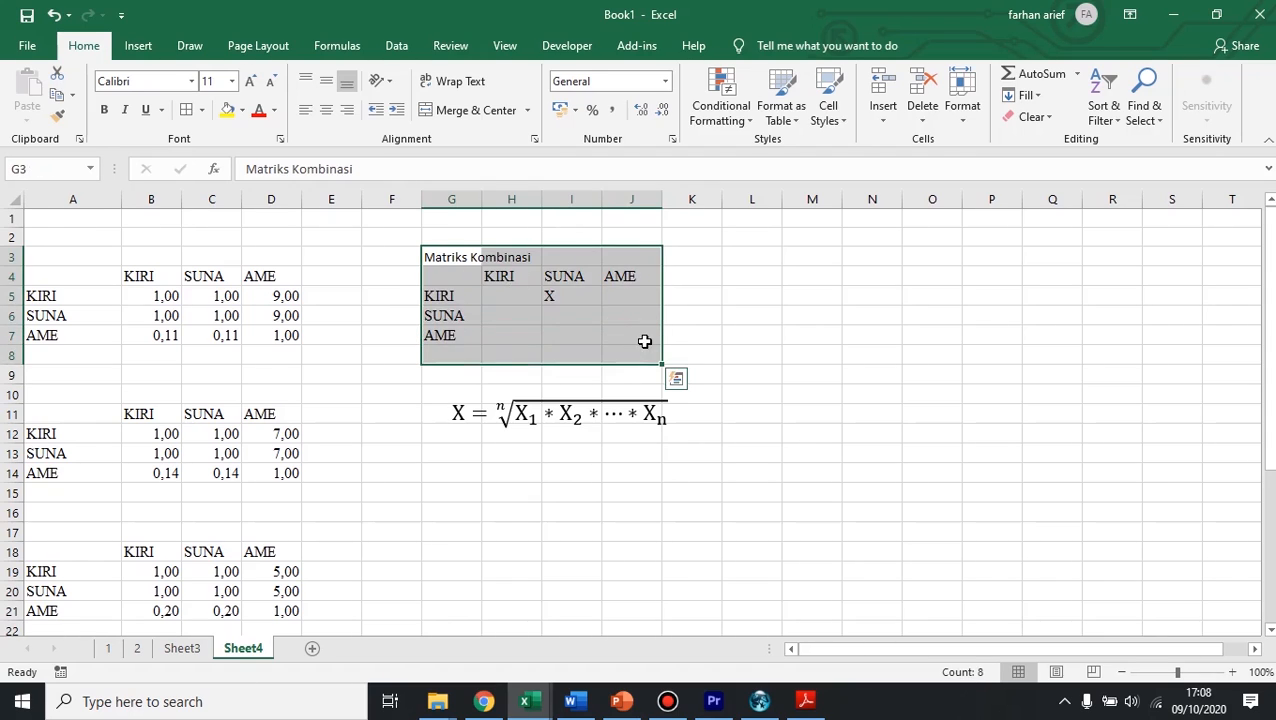
left_click(750, 316)
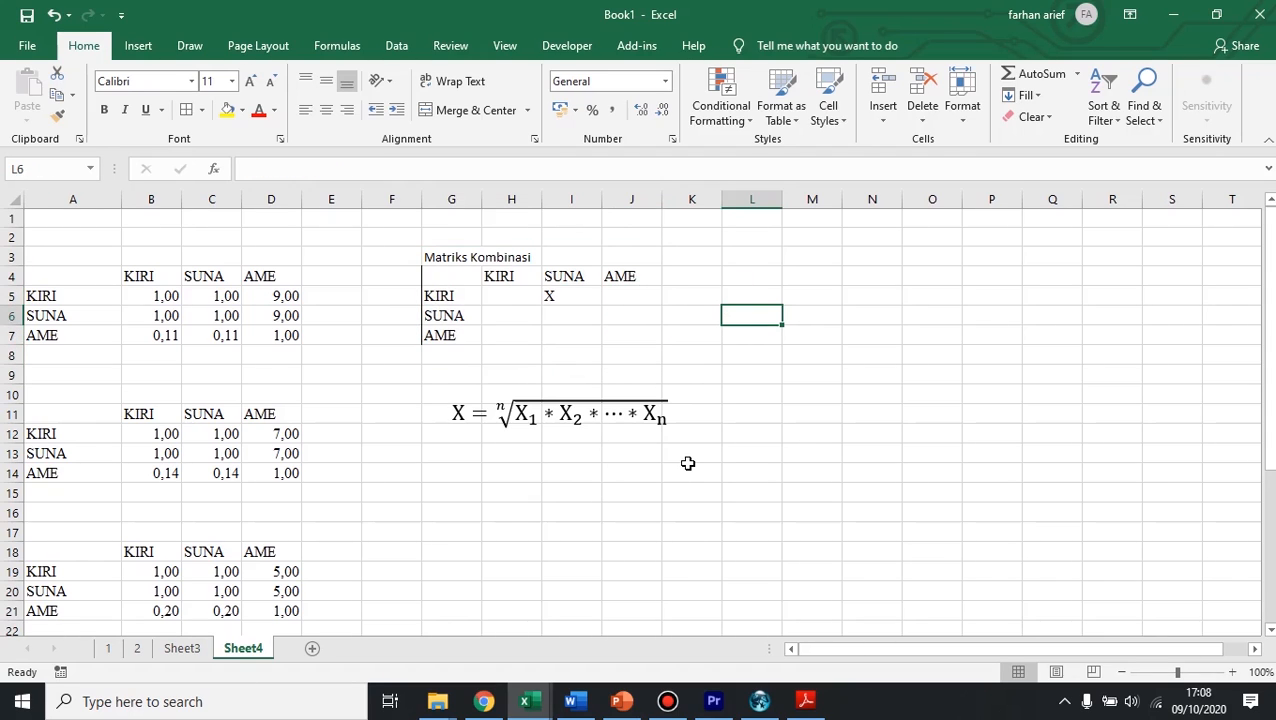
left_click_drag(458, 260, 632, 338)
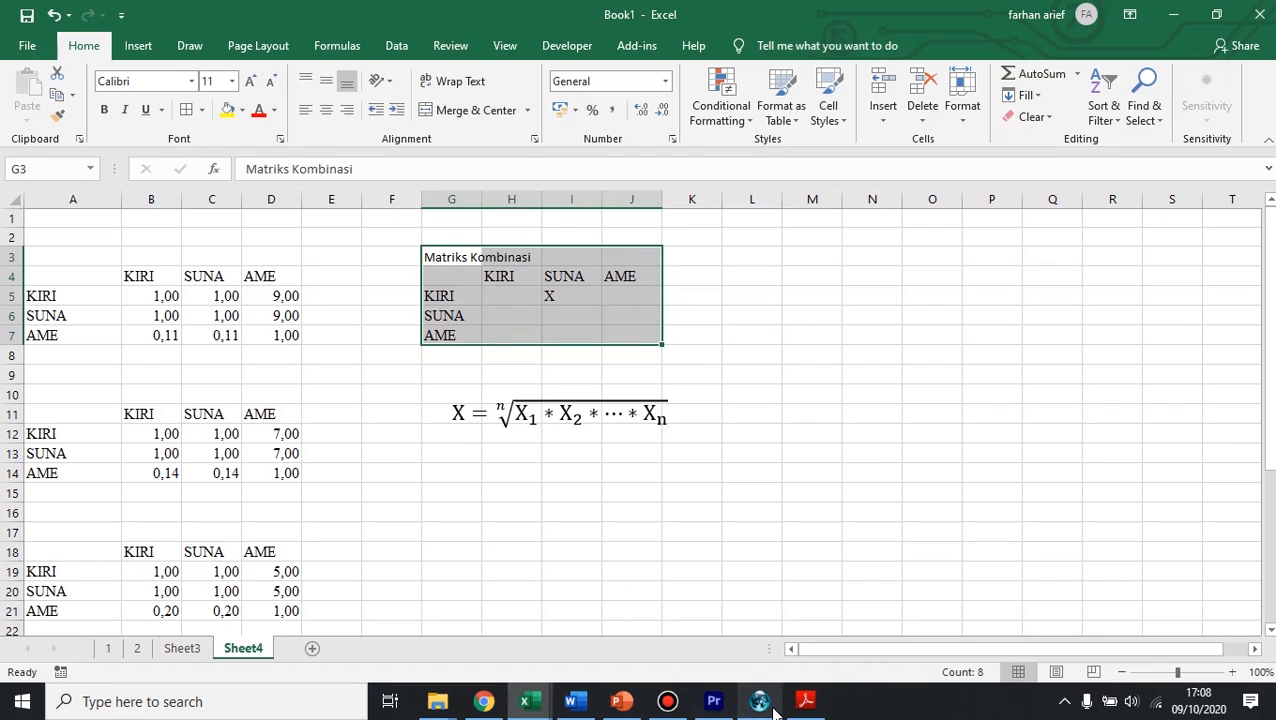
Step: Switch to Super Decisions, try to open the judgments of the empty network, and return to the Book1 workbook in Excel
left_click(760, 701)
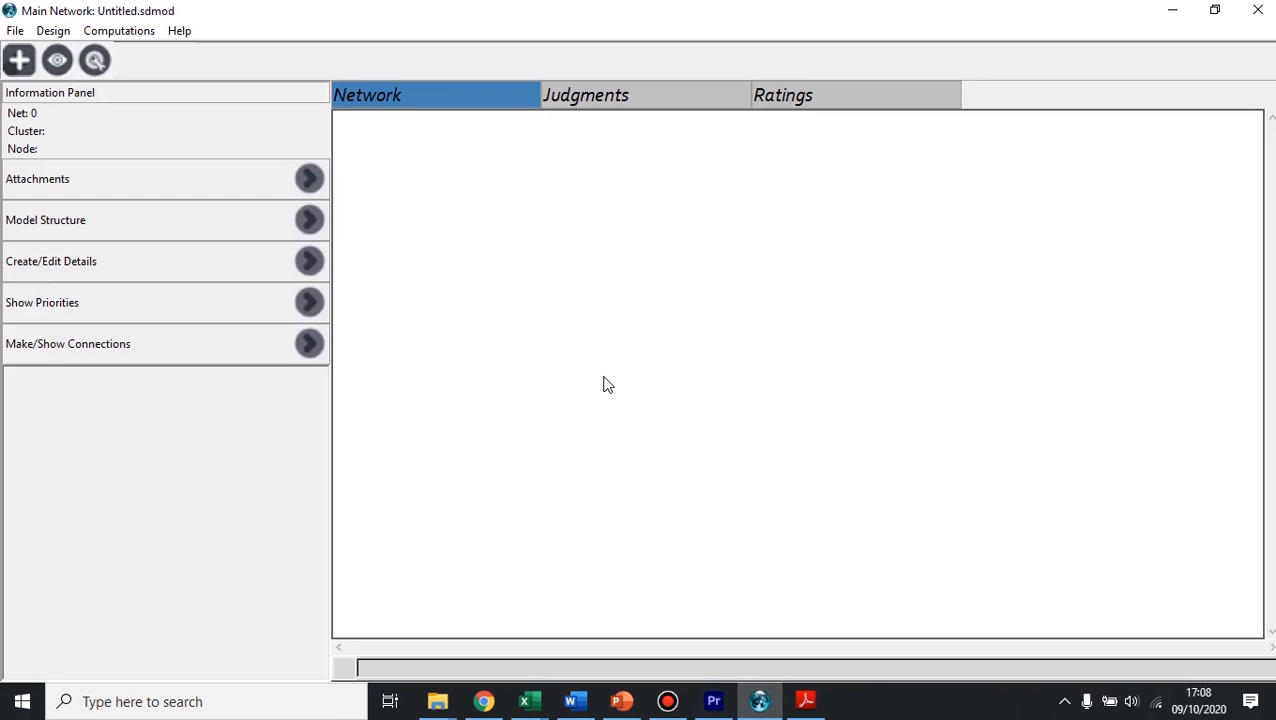
left_click(605, 100)
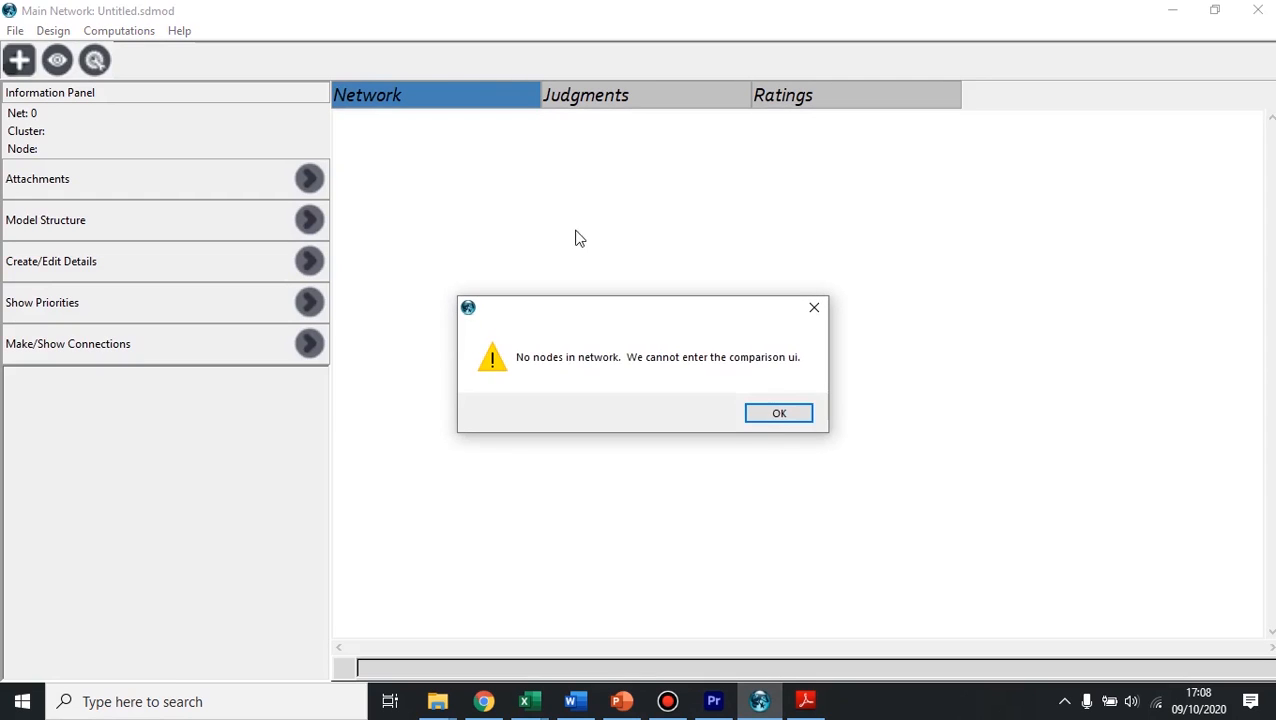
left_click(775, 414)
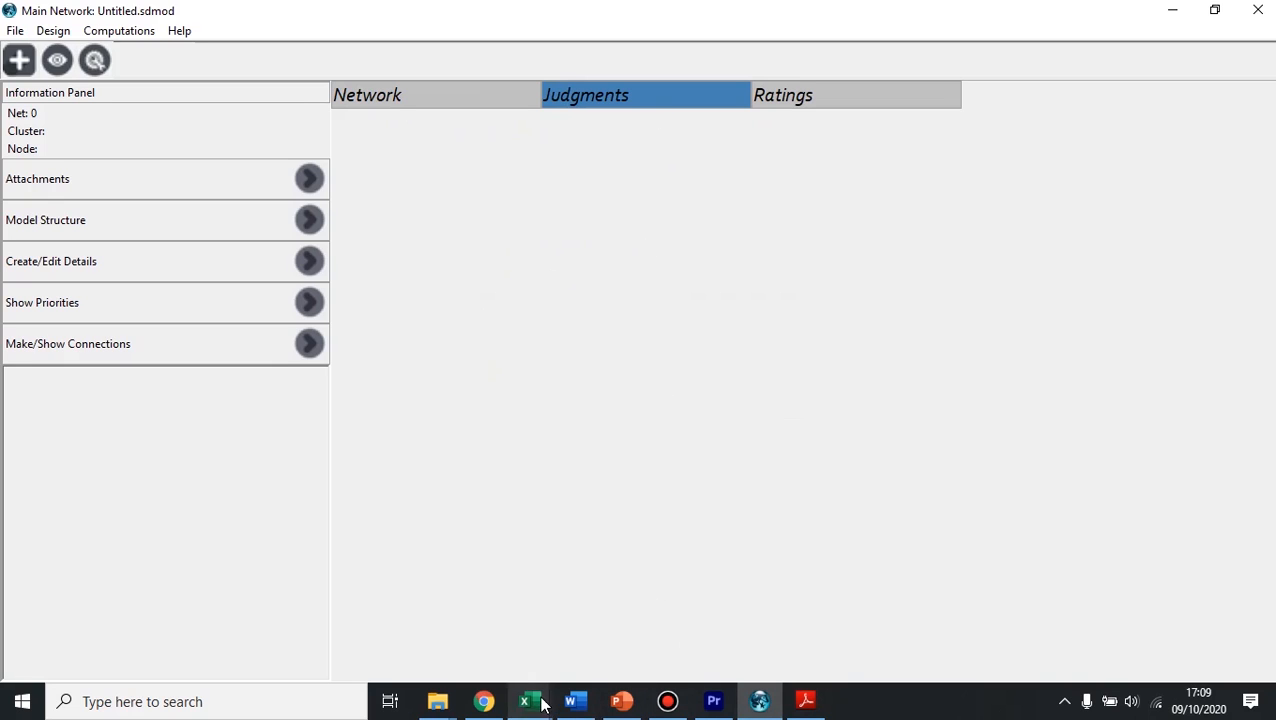
mouse_move(528, 701)
left_click(487, 632)
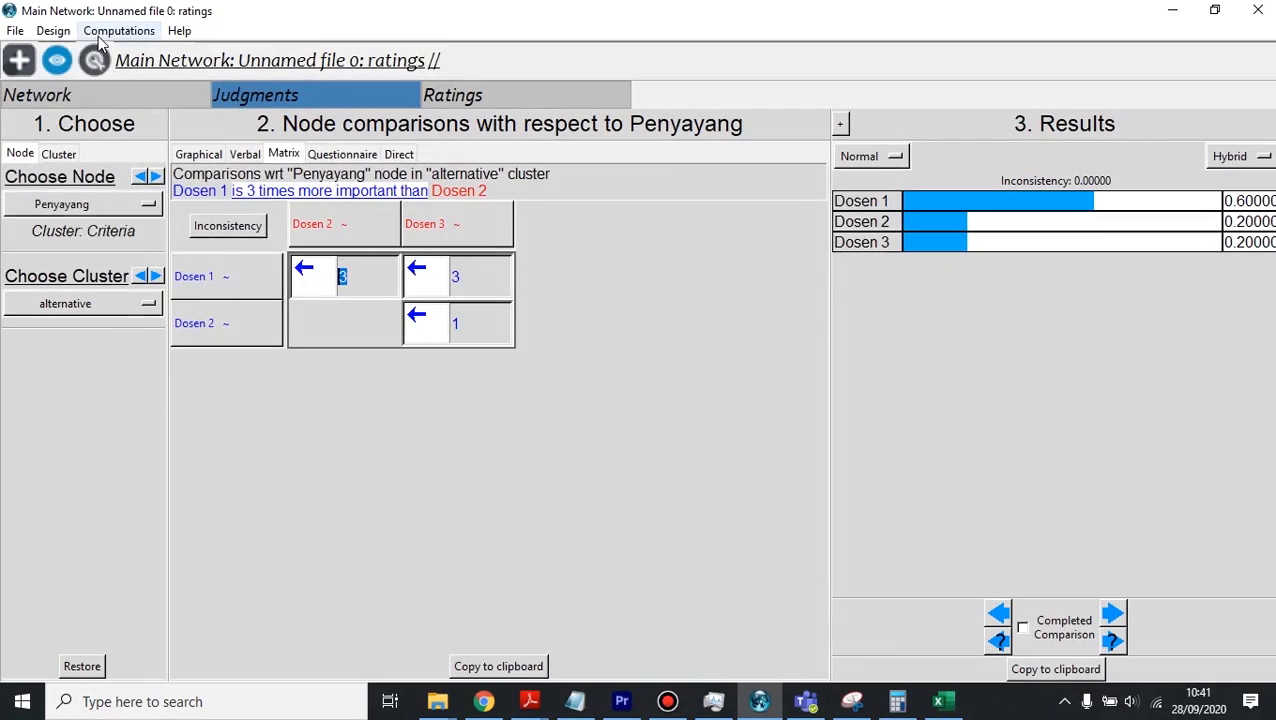
Step: Synthesize the thesis supervisor model to get the overall priorities of the alternatives, and shift the results window slightly
left_click(57, 33)
mouse_move(88, 31)
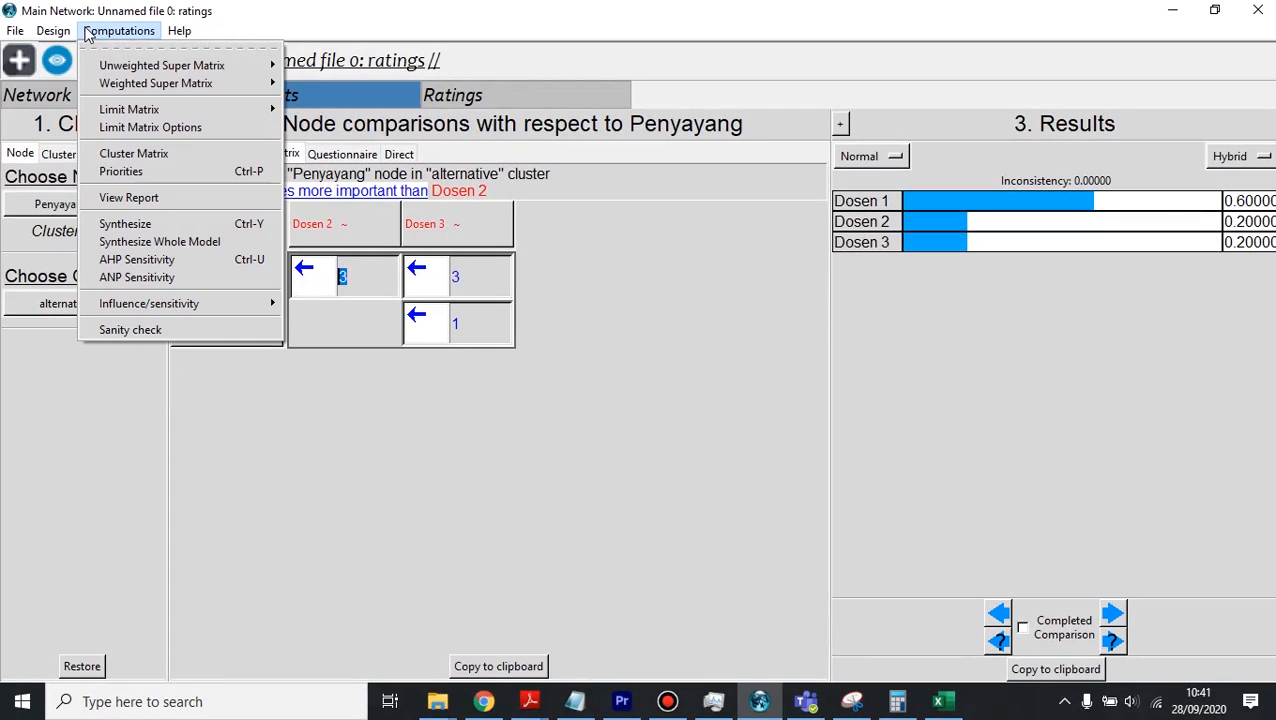
left_click(192, 221)
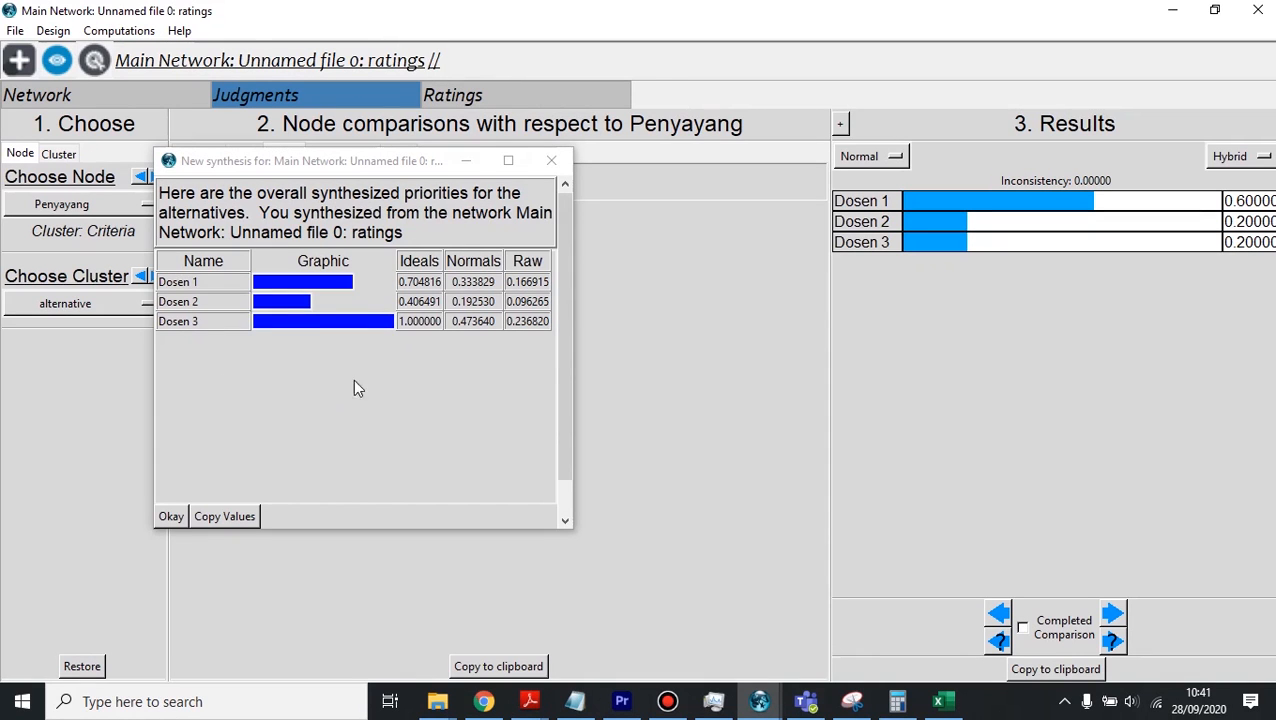
left_click_drag(362, 162, 382, 152)
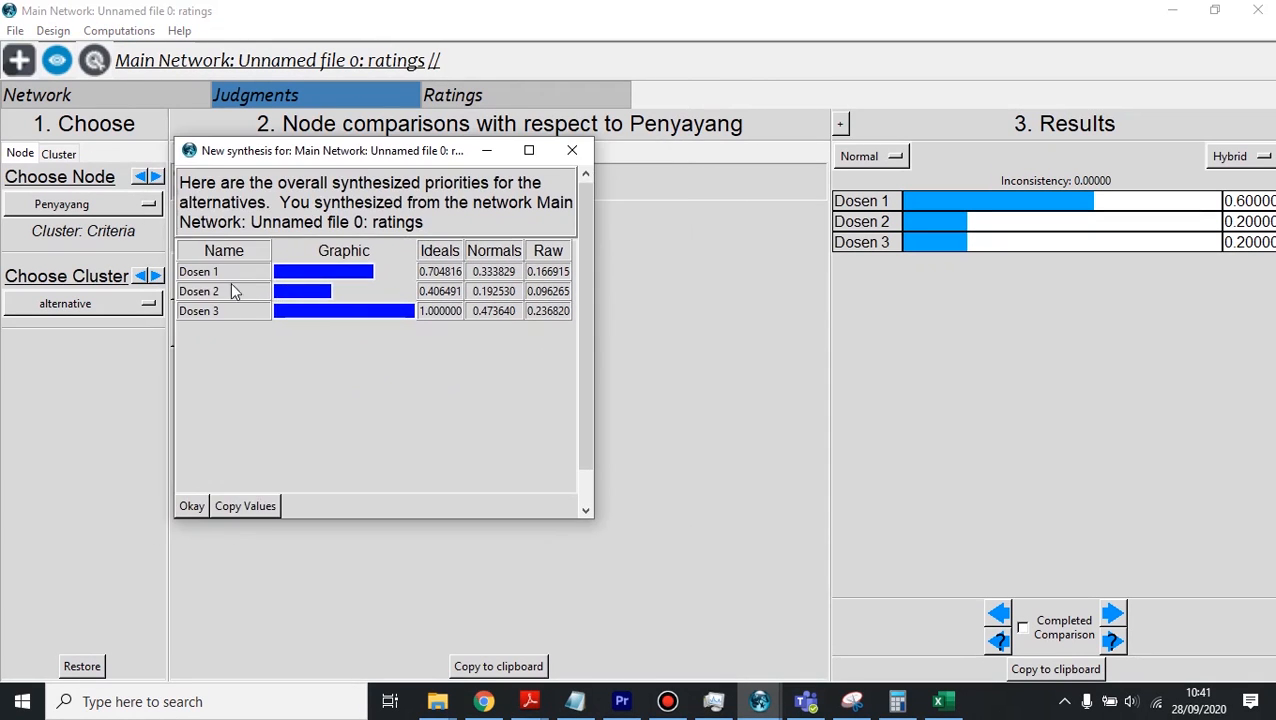